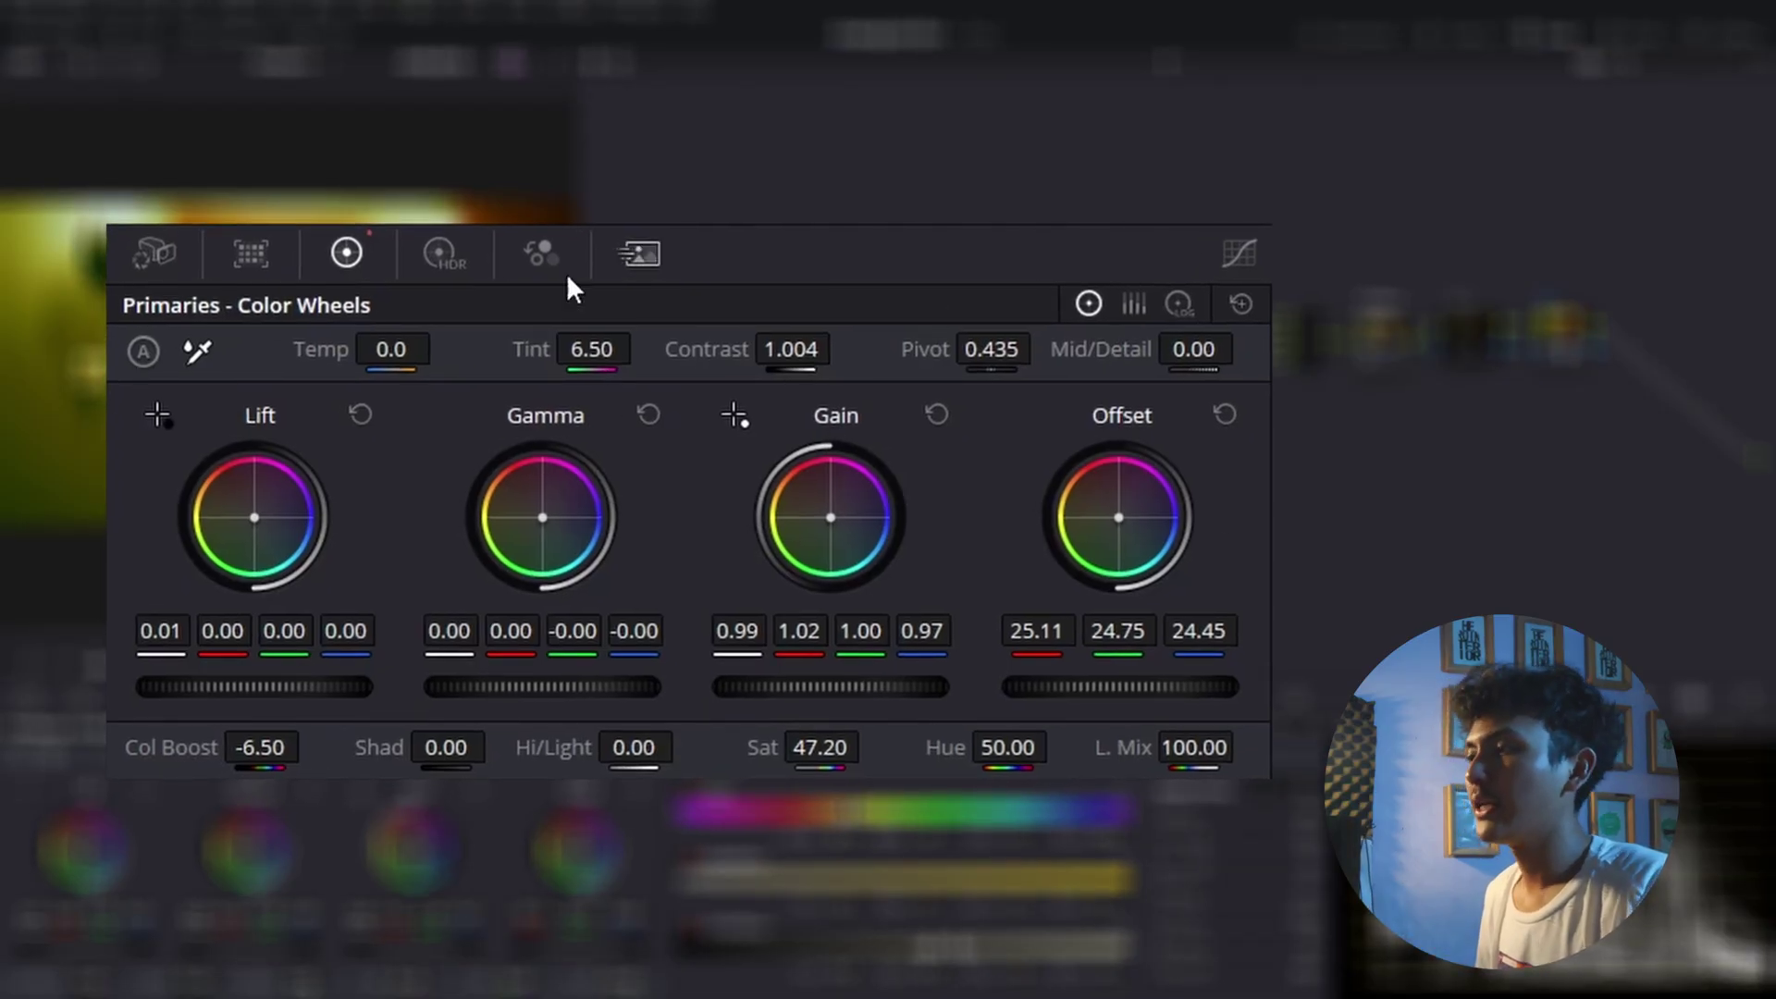
Compare the Primaries log wheels and standard colour wheels with the High Dynamic Range colour wheels
{"action": "left_click", "coordinate": [1178, 304]}
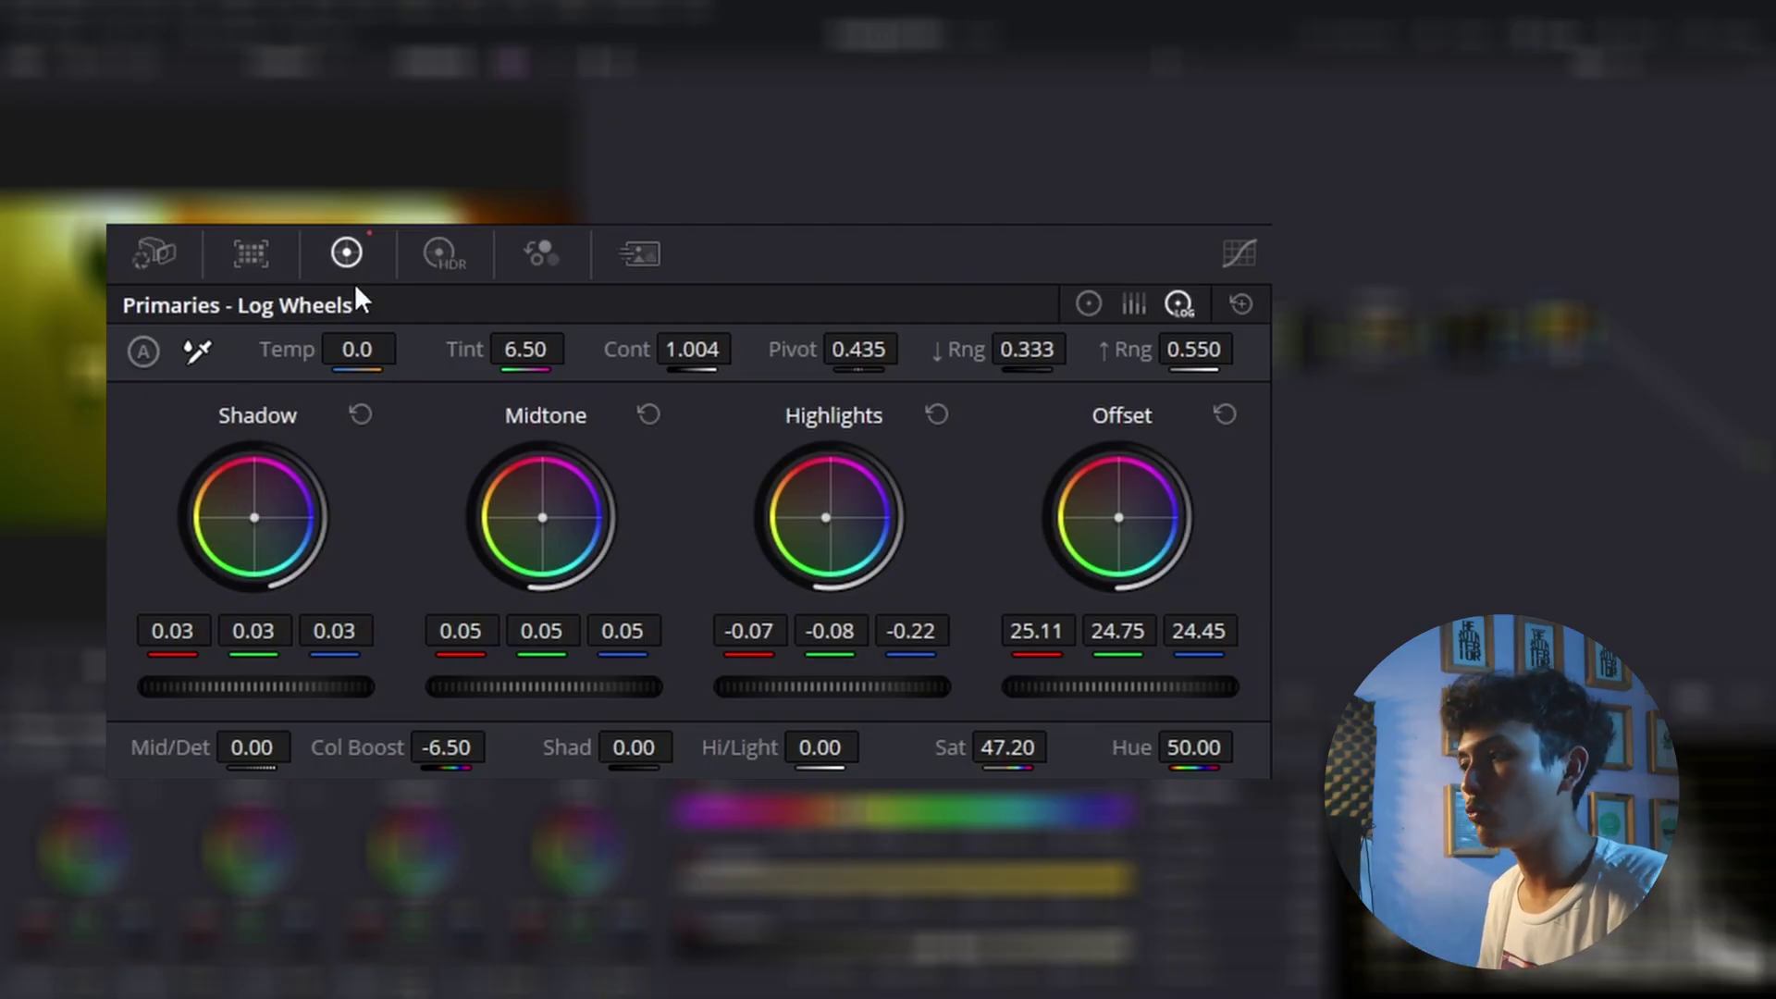
{"action": "left_click", "coordinate": [1103, 300]}
{"action": "left_click", "coordinate": [446, 258]}
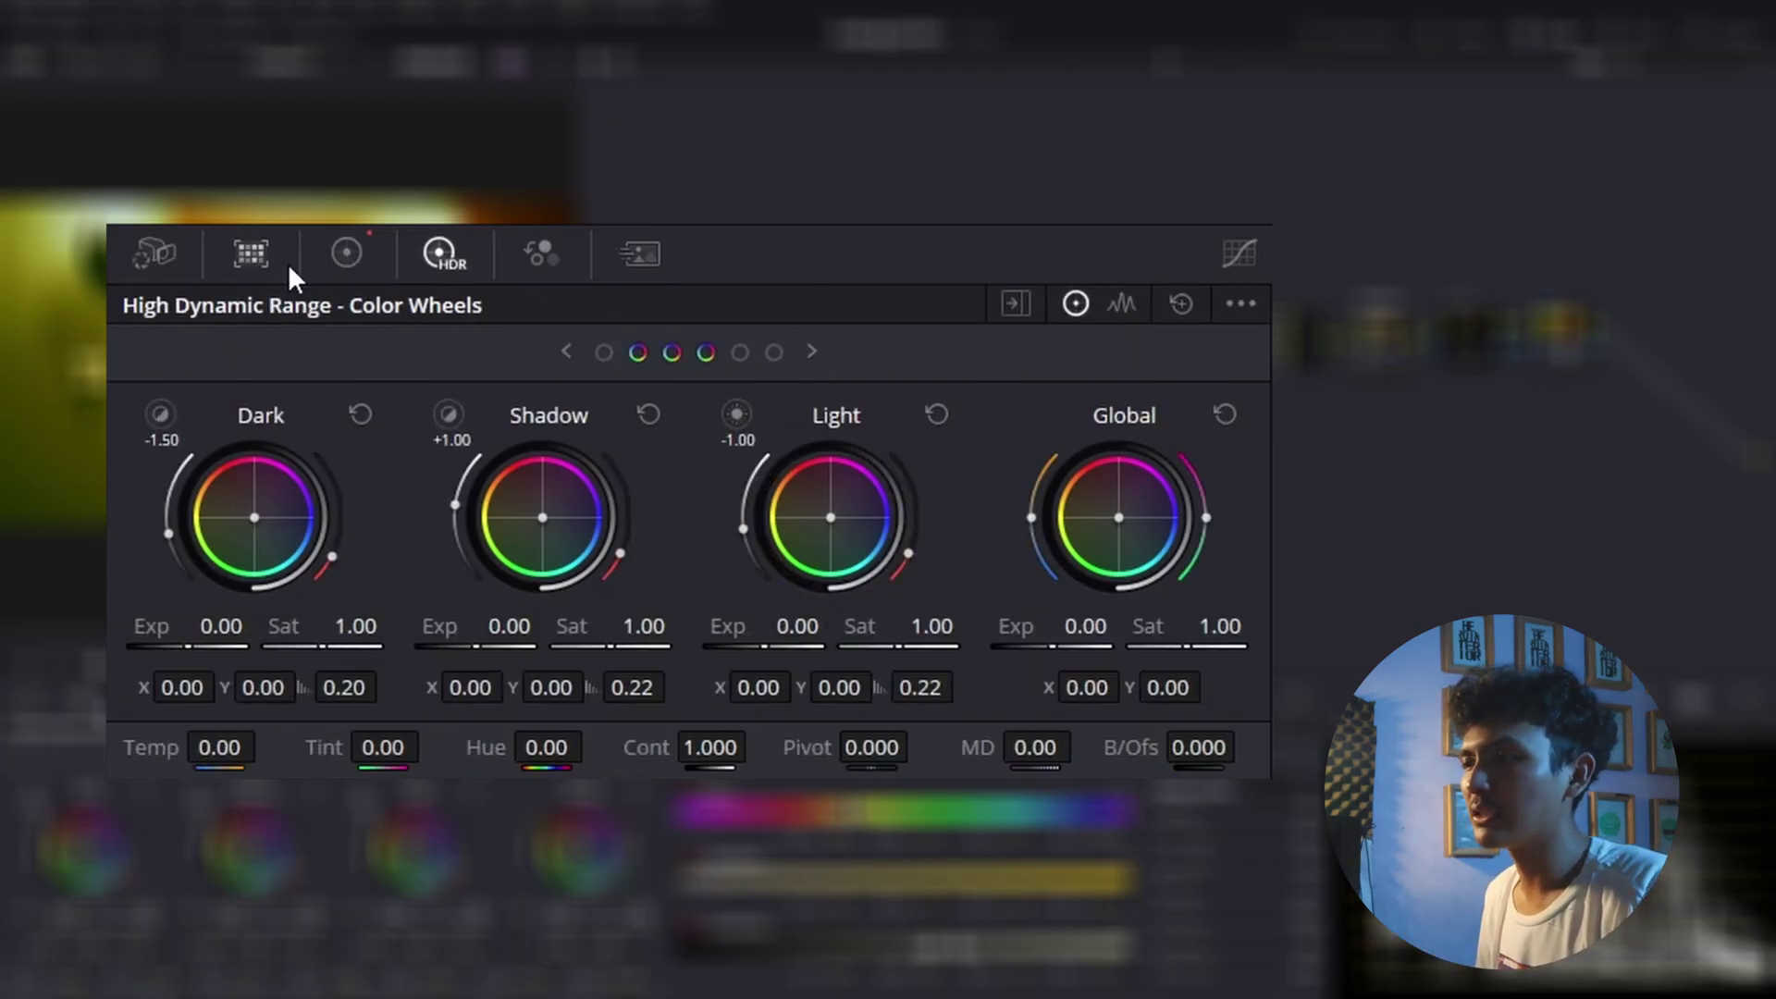
{"action": "left_click", "coordinate": [339, 259]}
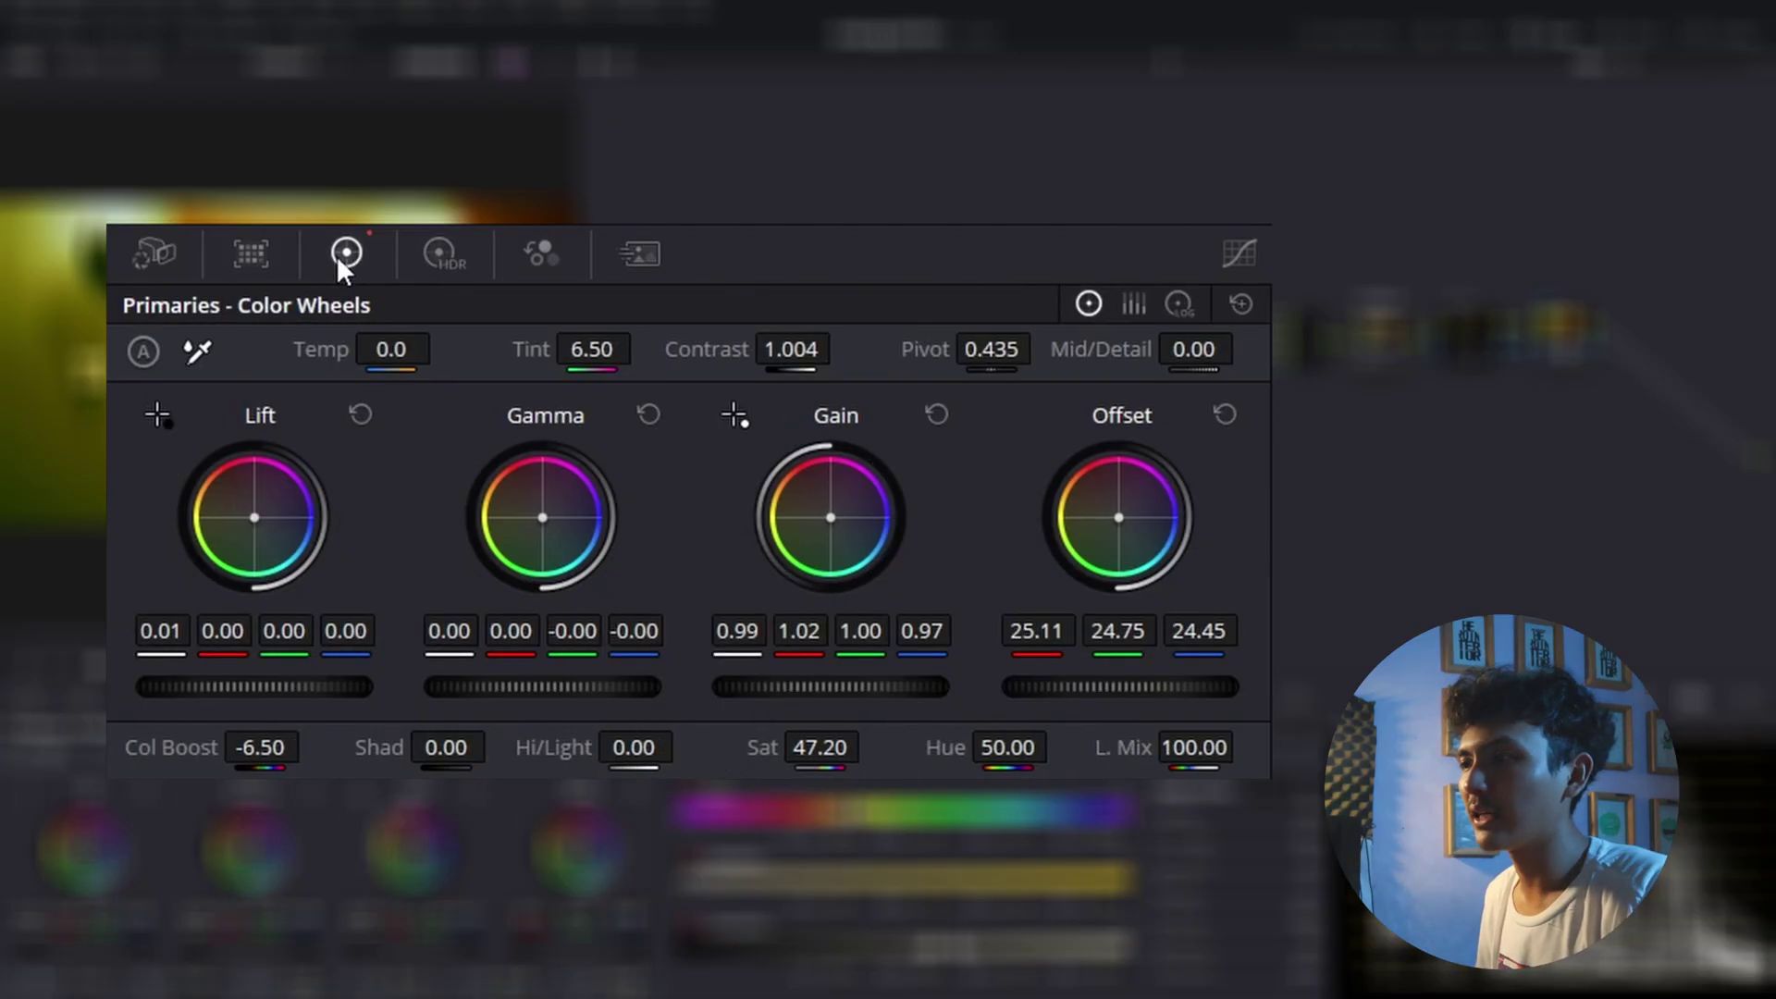
{"action": "left_click", "coordinate": [444, 248]}
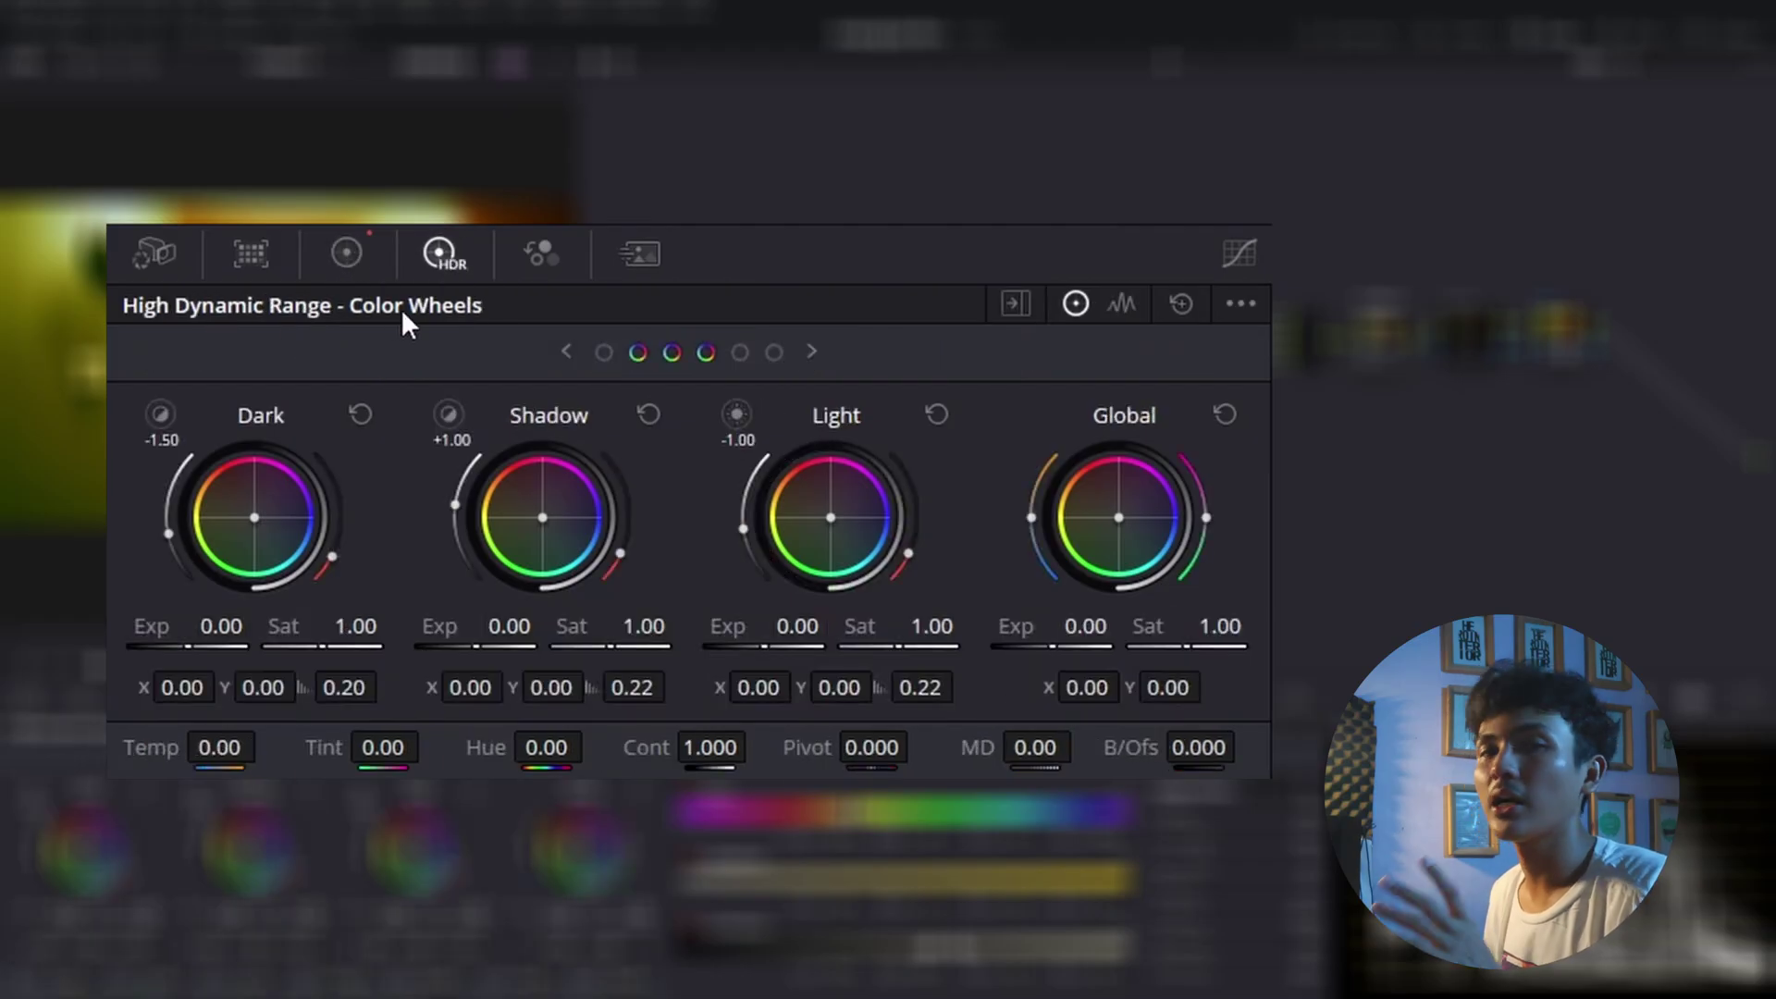
{"action": "left_click", "coordinate": [341, 251]}
{"action": "left_click", "coordinate": [437, 255]}
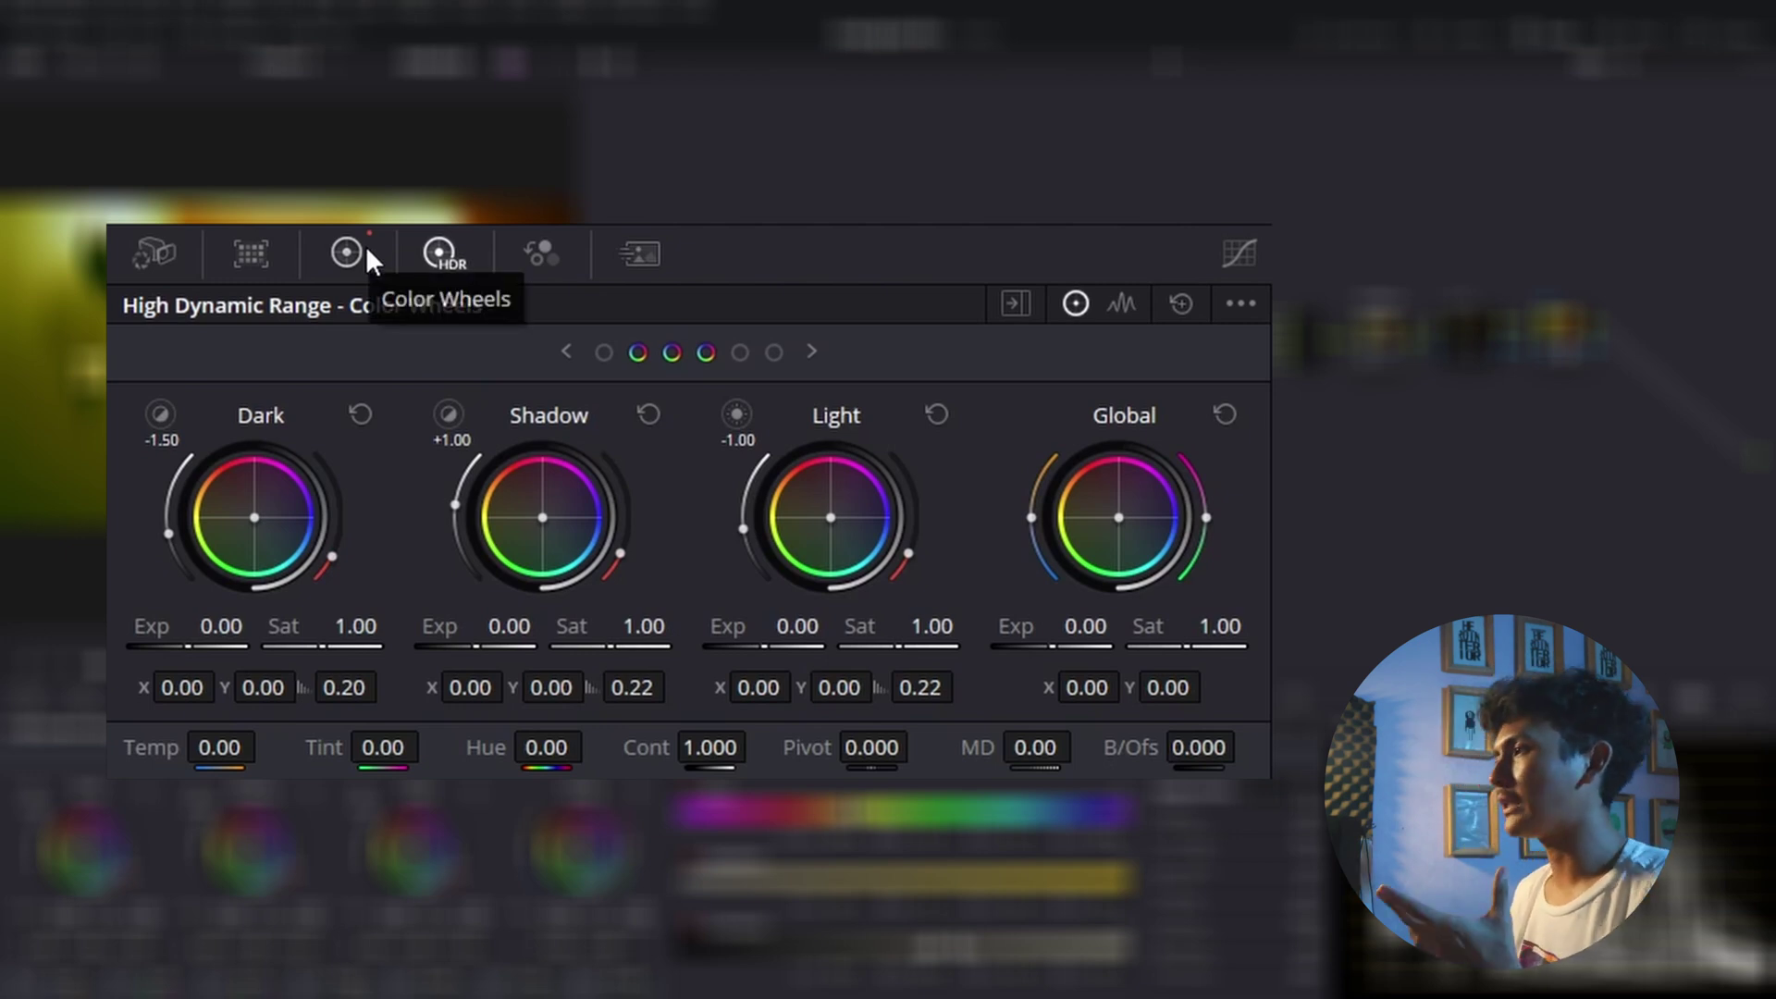
{"action": "left_click", "coordinate": [364, 246]}
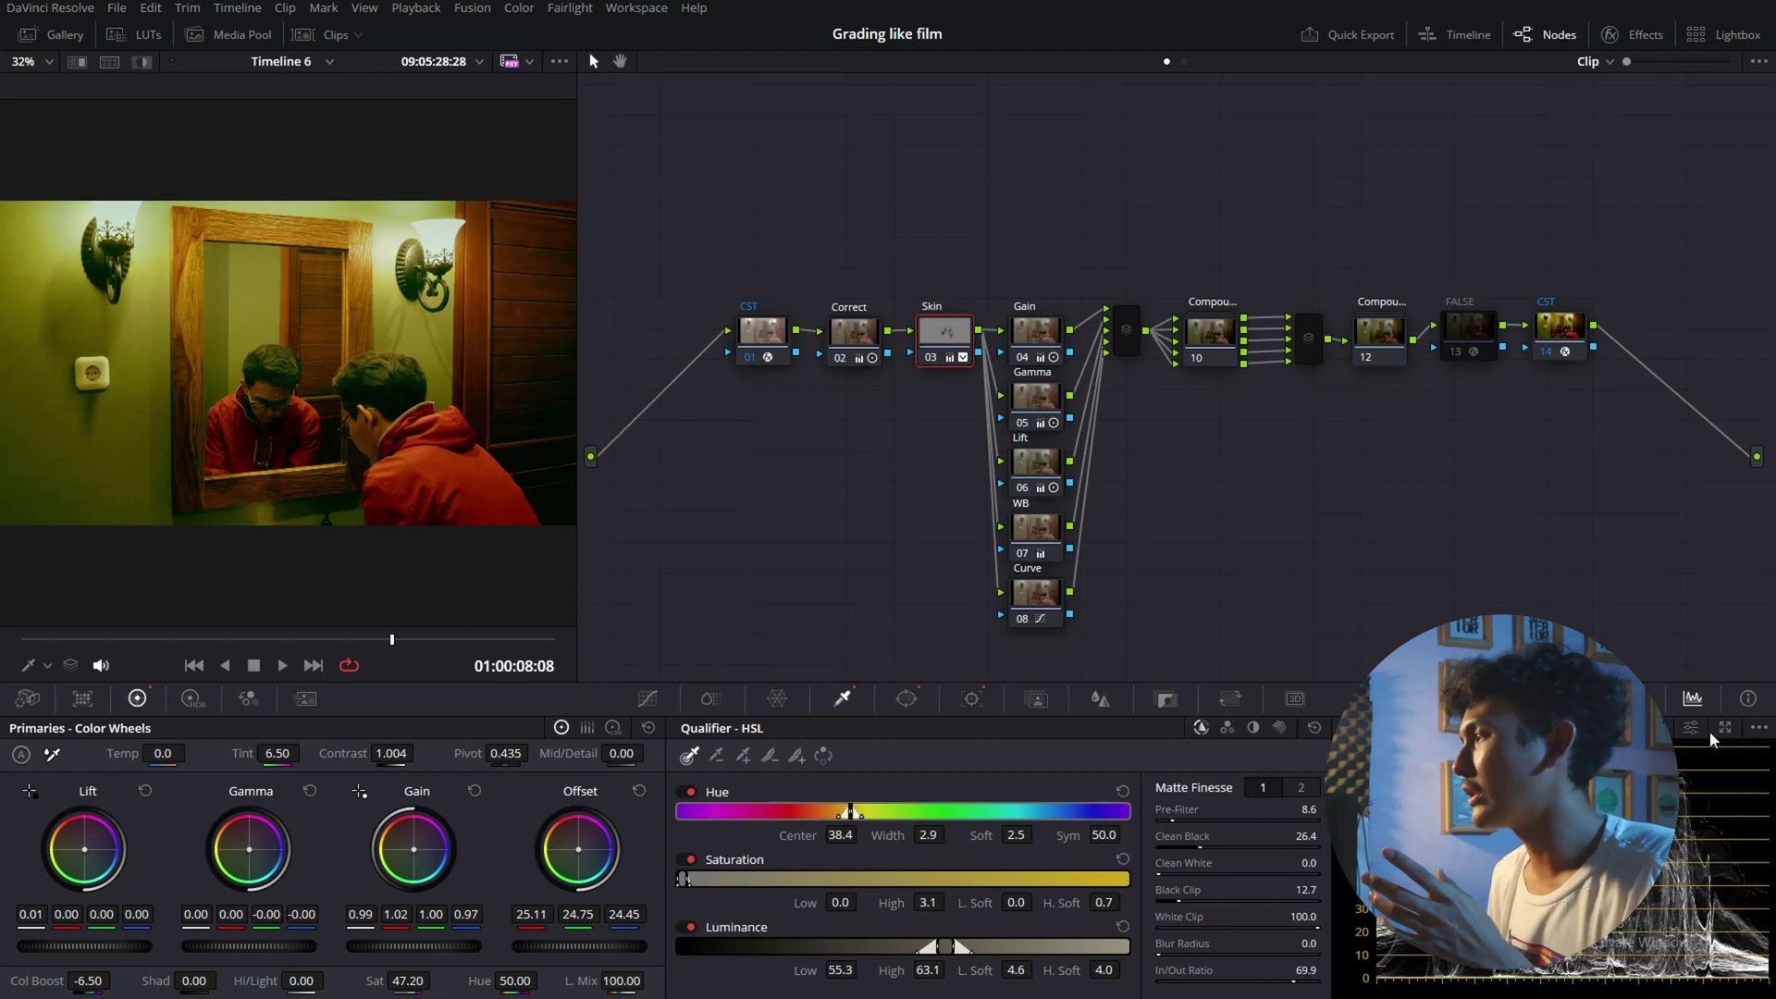
Open the waveform scope as a floating window over the node graph and select the Correct node
{"action": "left_click", "coordinate": [1724, 728]}
{"action": "left_click_drag", "start_coordinate": [1493, 256], "coordinate": [1195, 267]}
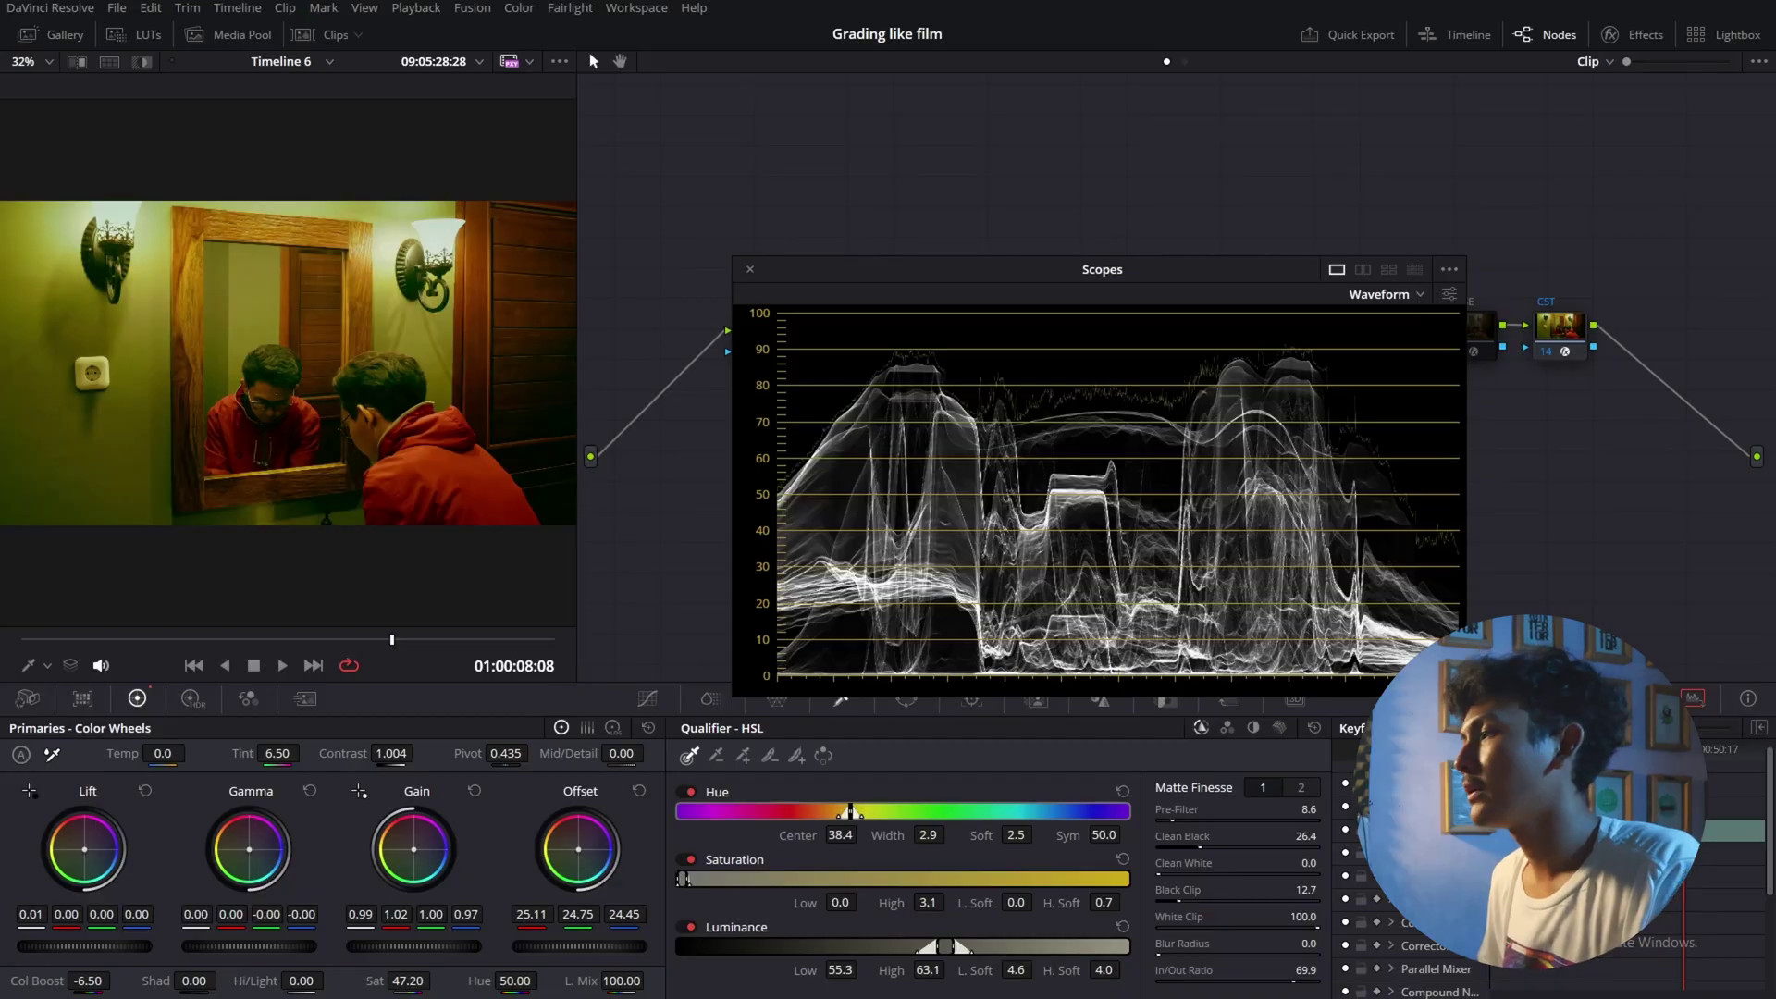
{"action": "left_click_drag", "start_coordinate": [84, 946], "coordinate": [97, 946]}
{"action": "left_click_drag", "start_coordinate": [885, 275], "coordinate": [976, 322]}
{"action": "left_click", "coordinate": [856, 335]}
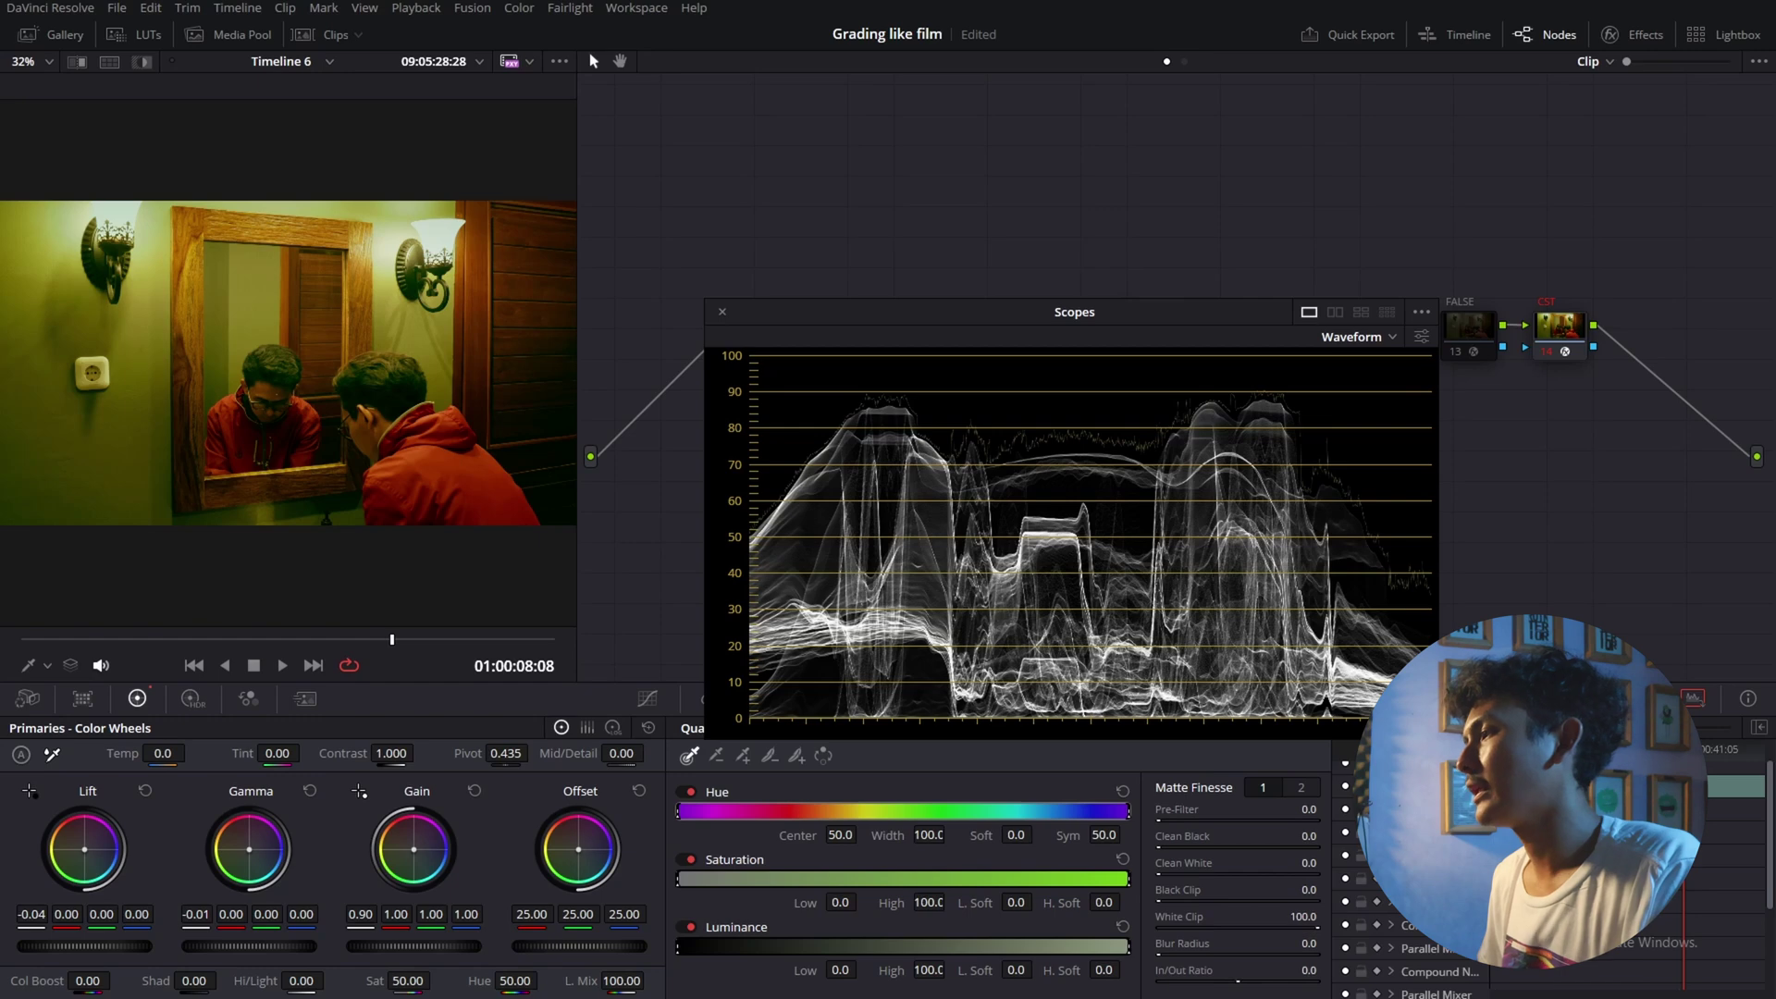
Try raising the Correct node's master lift and gamma to 0.02 and its master gain to about 0.99
{"action": "left_click_drag", "start_coordinate": [31, 914], "coordinate": [45, 914]}
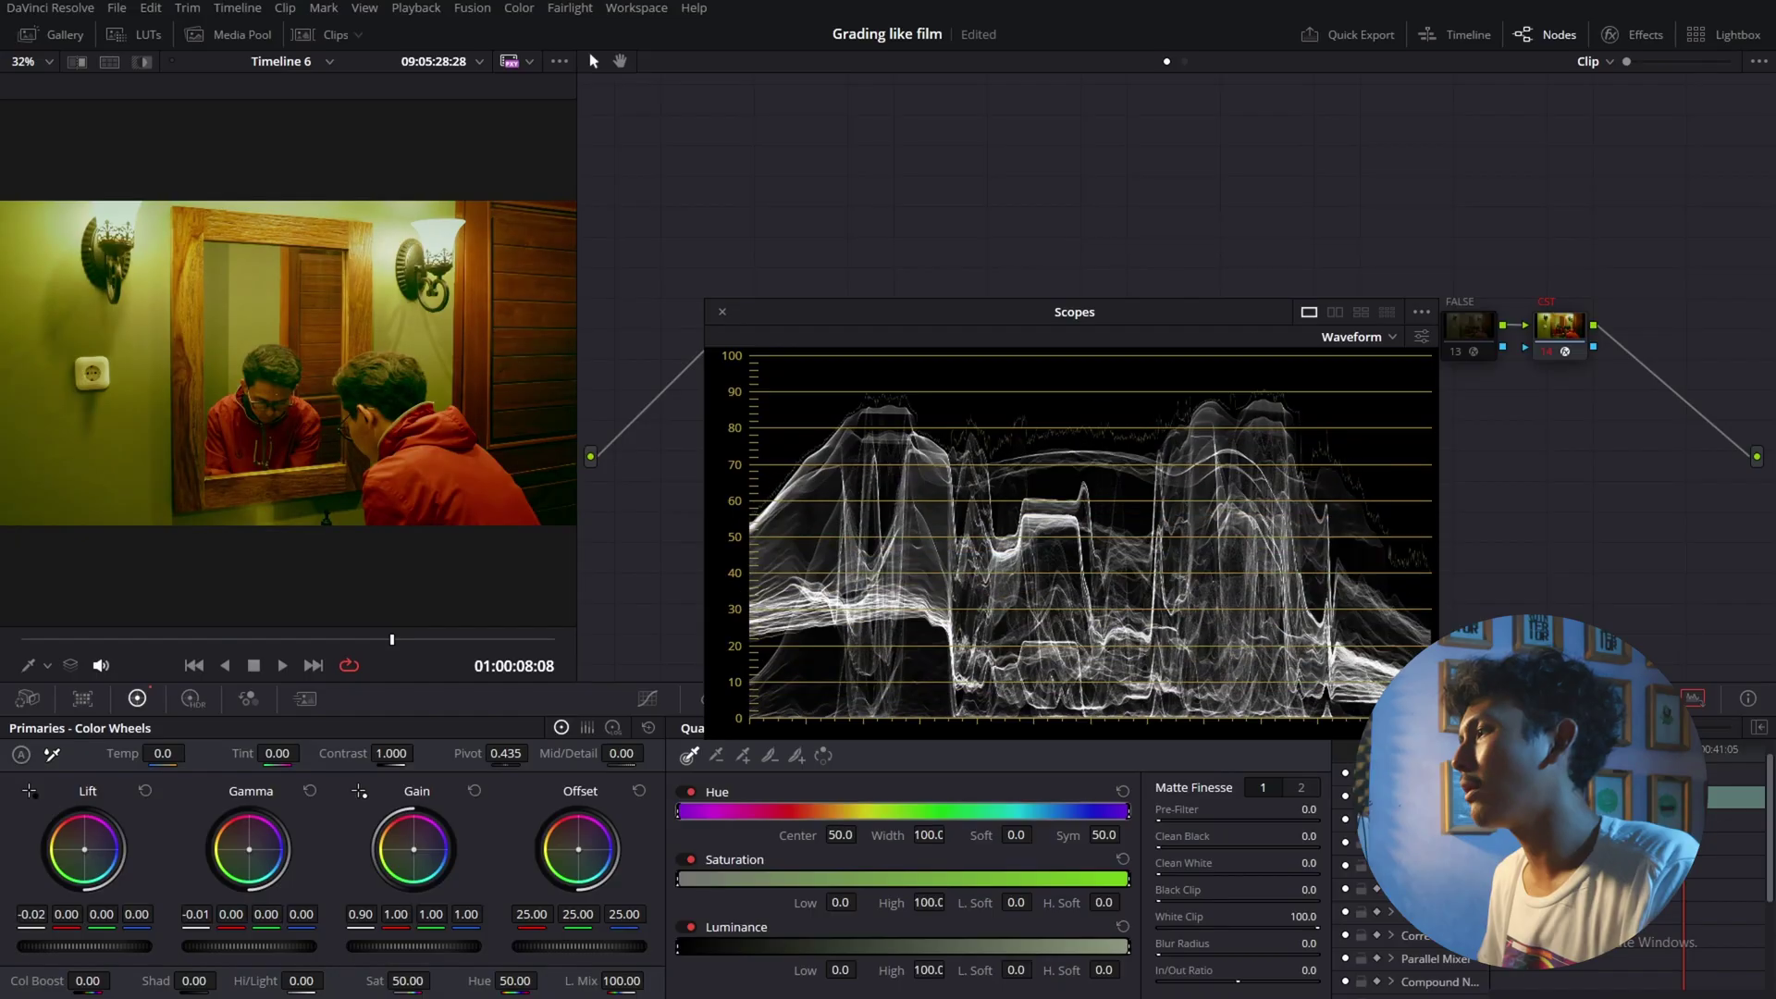
{"action": "left_click_drag", "start_coordinate": [31, 914], "coordinate": [37, 914]}
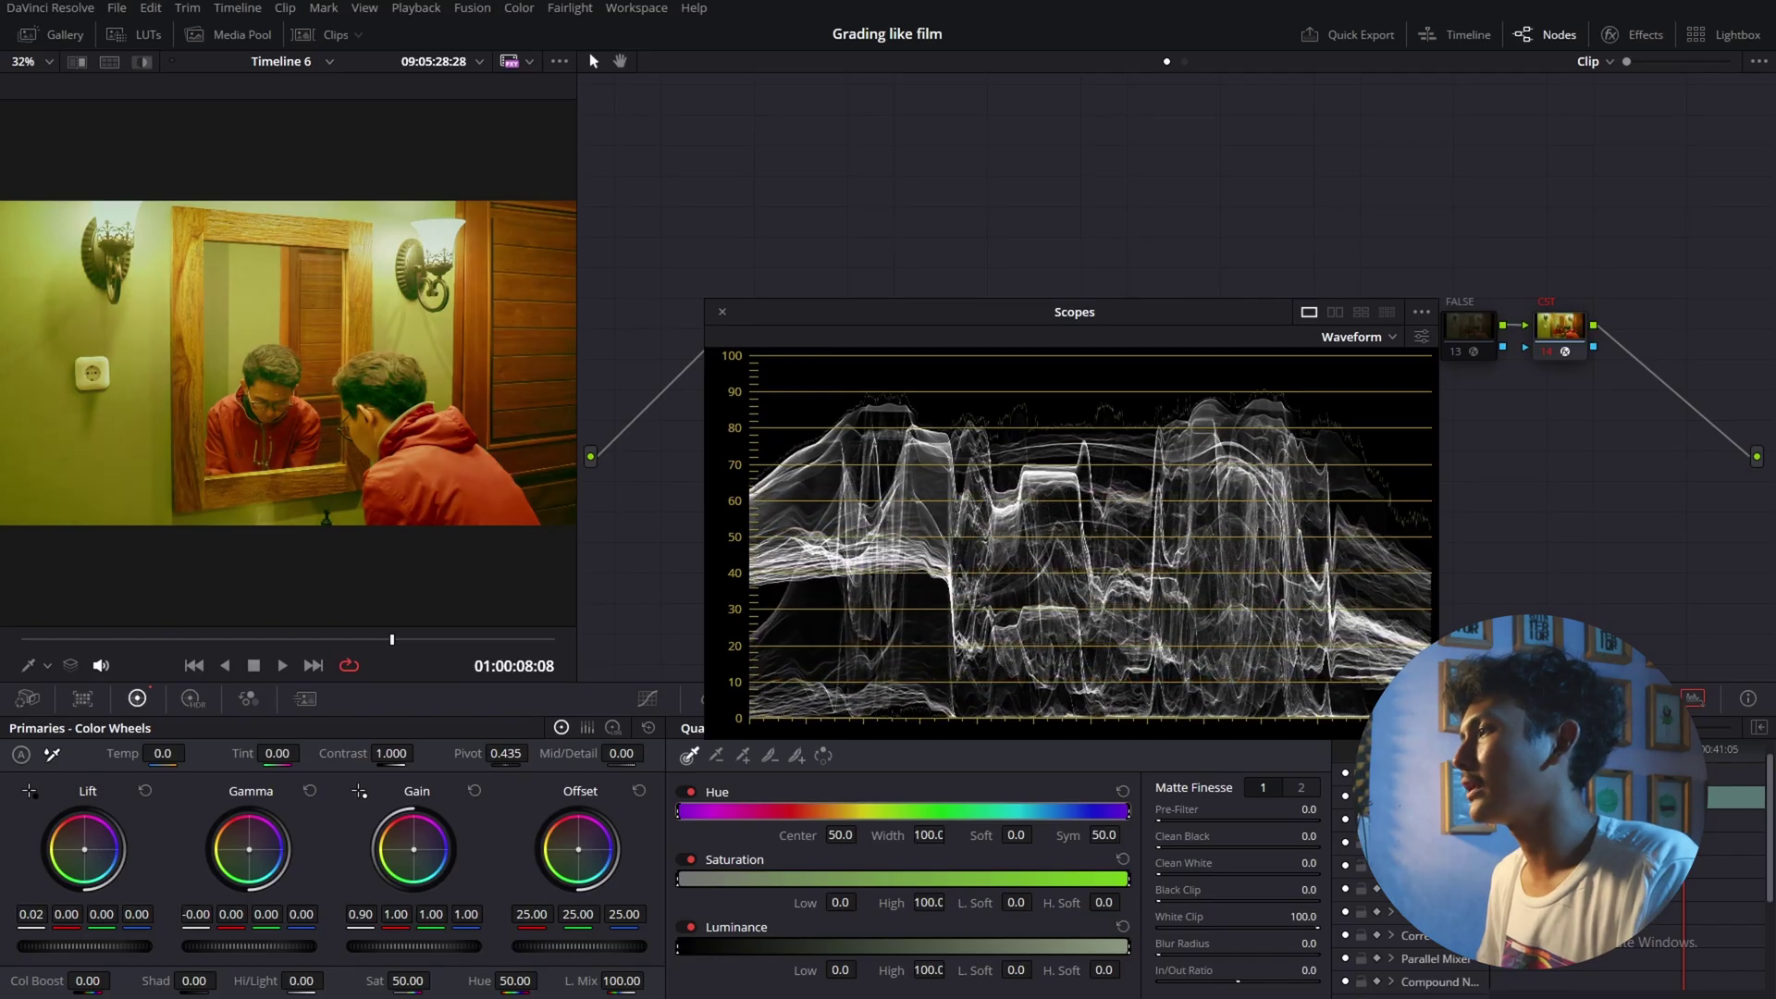
{"action": "left_click_drag", "start_coordinate": [196, 914], "coordinate": [199, 925]}
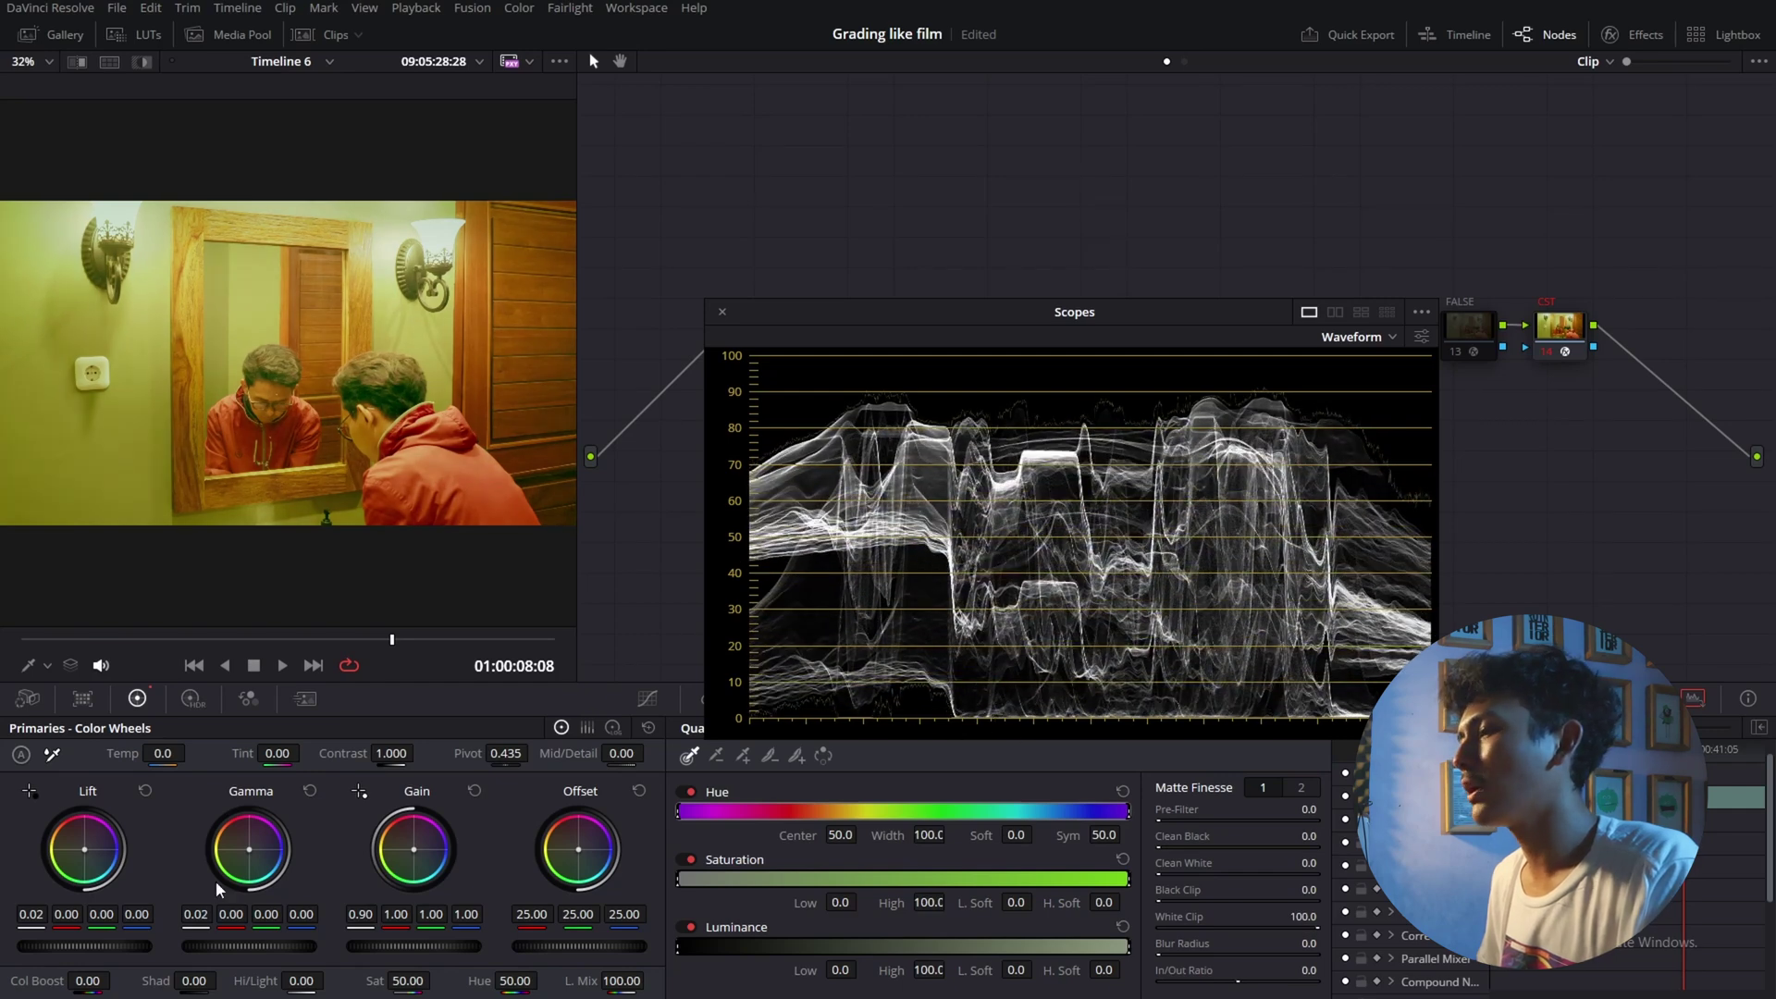
{"action": "left_click_drag", "start_coordinate": [189, 912], "coordinate": [184, 911]}
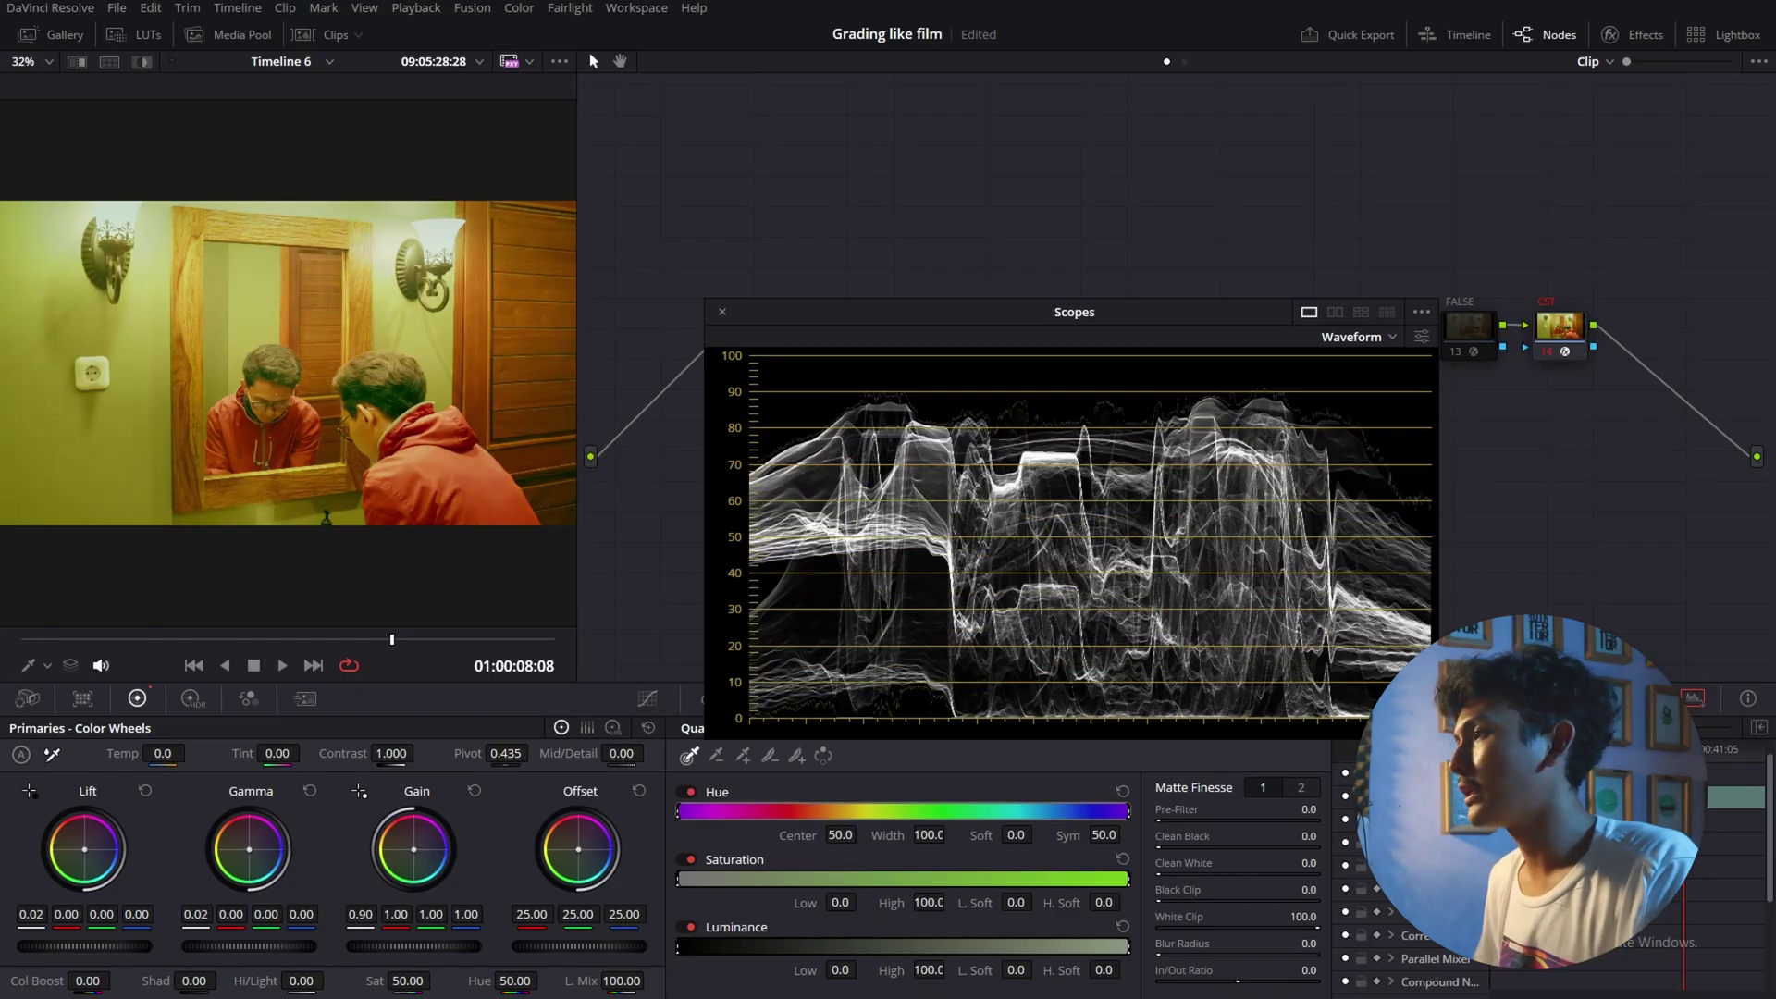
{"action": "left_click_drag", "start_coordinate": [361, 914], "coordinate": [373, 914]}
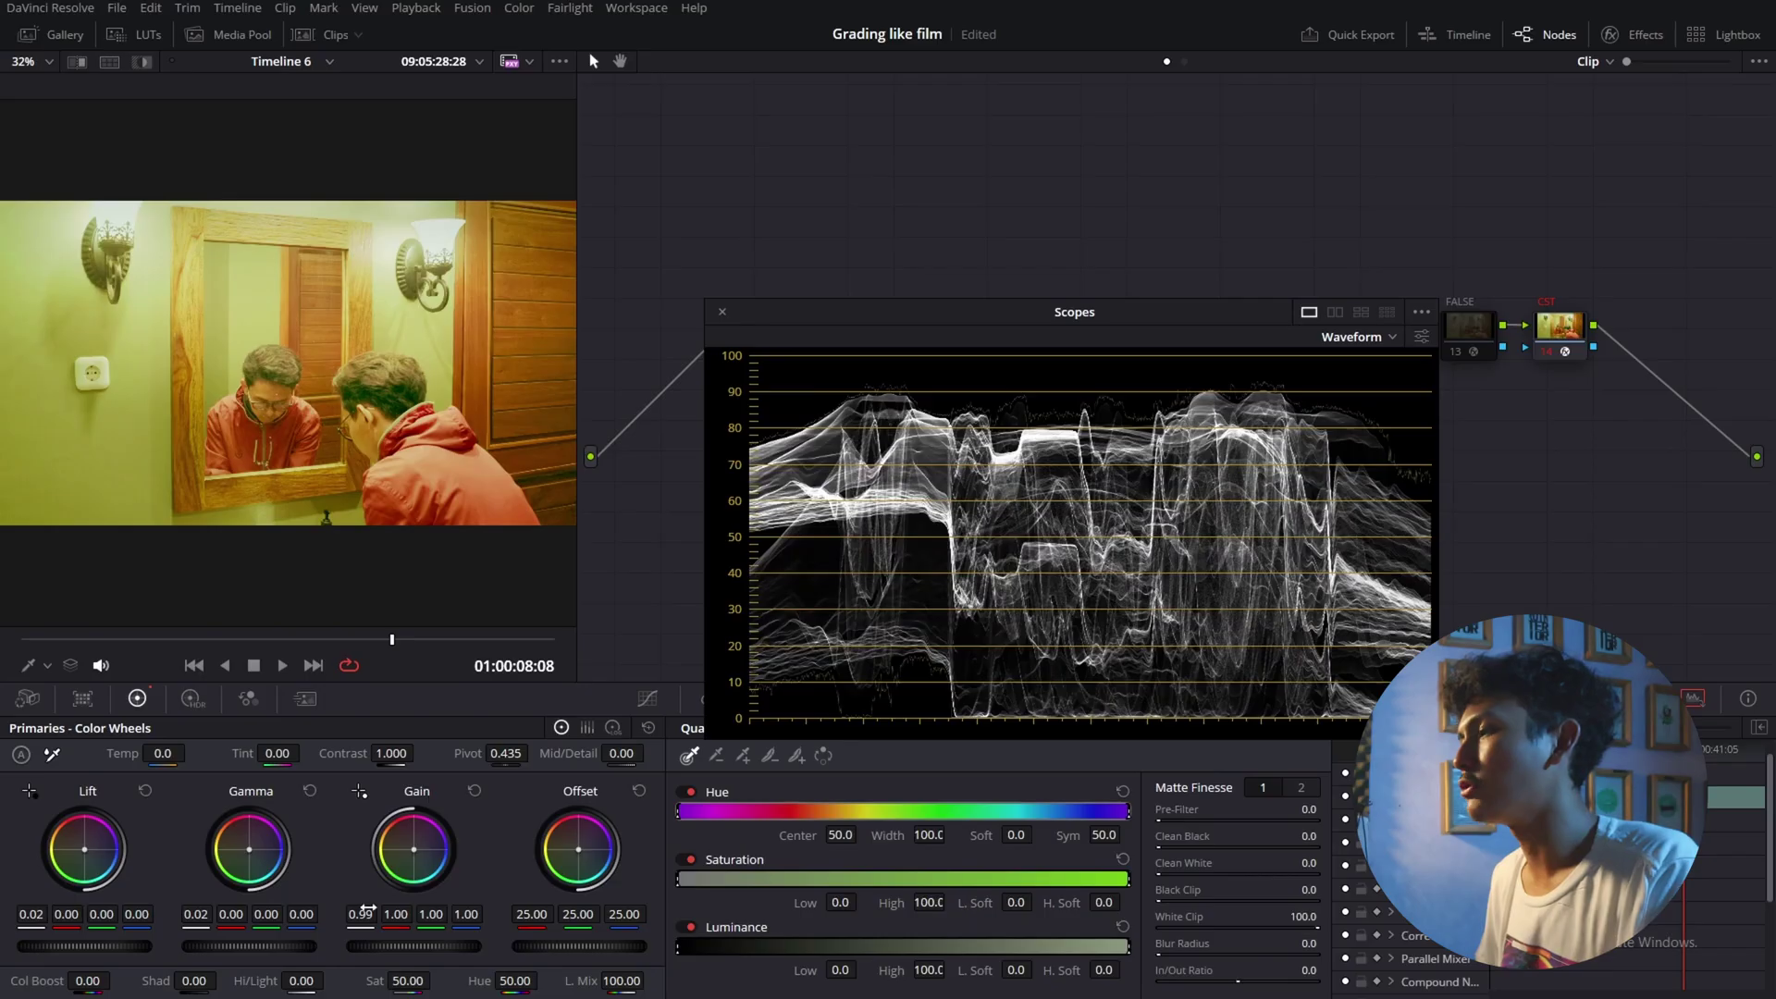
{"action": "left_click_drag", "start_coordinate": [373, 914], "coordinate": [401, 914]}
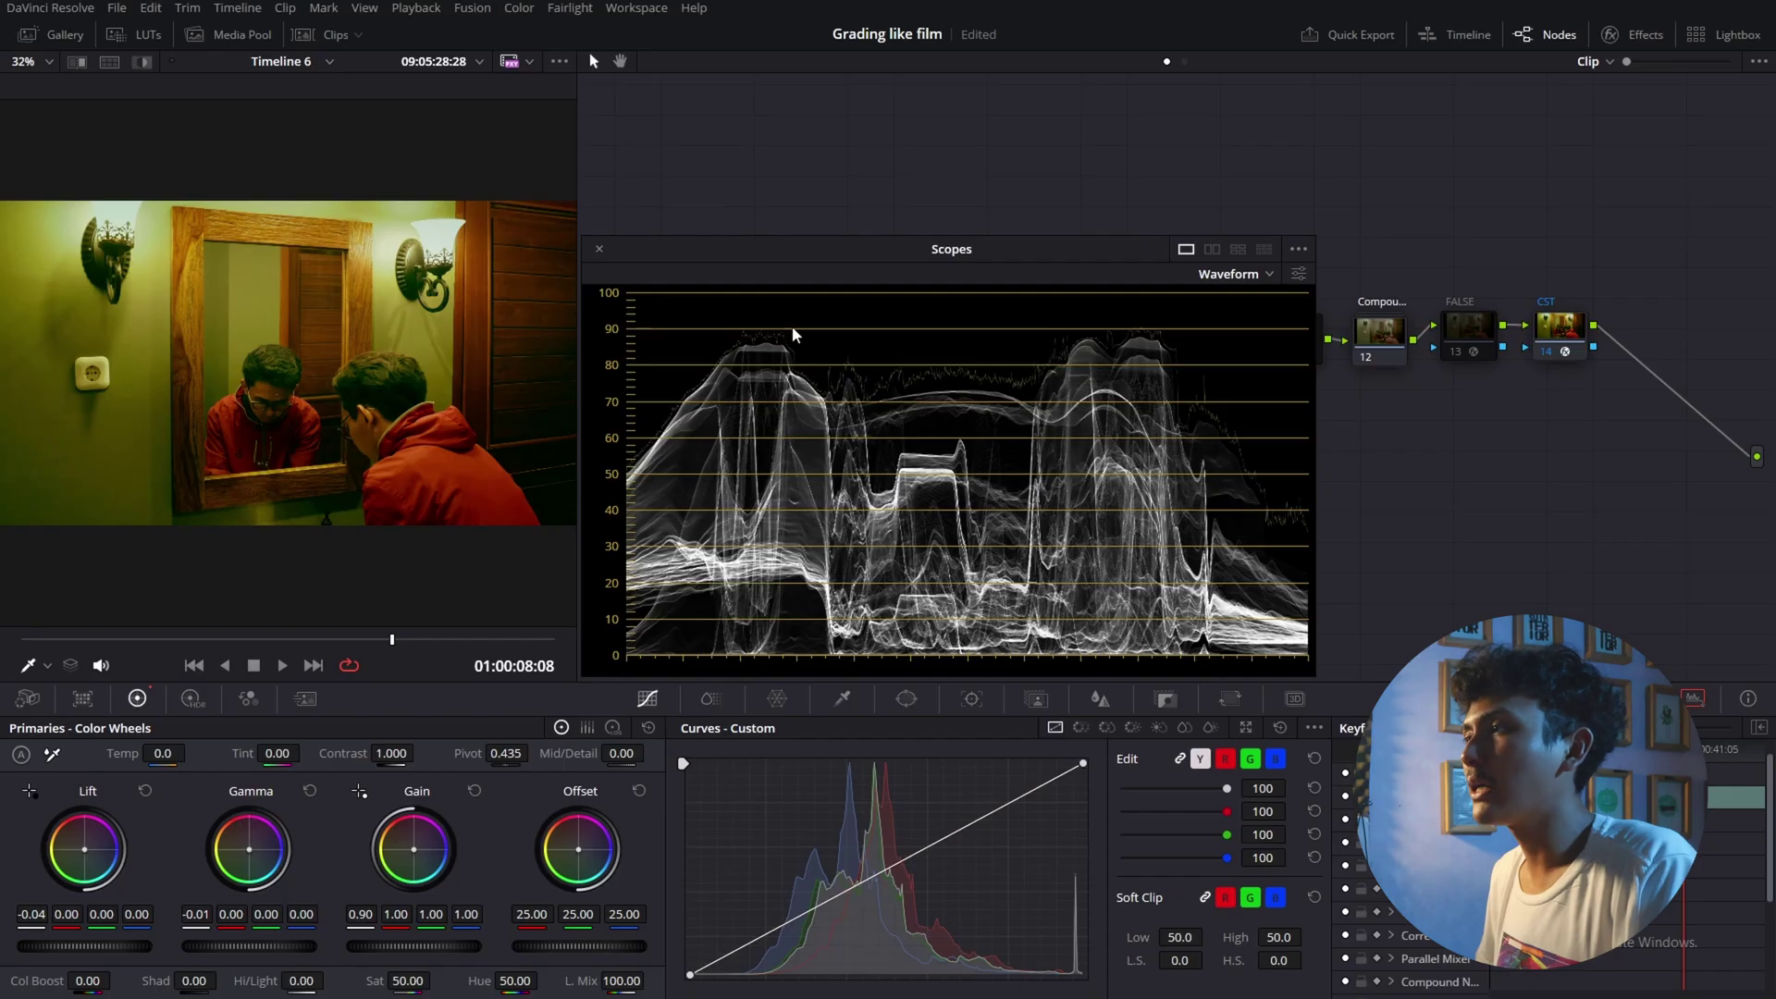
Reopen the floating scopes window, switch it to the Vectorscope and move it clear of the Correct node
{"action": "left_click", "coordinate": [599, 250]}
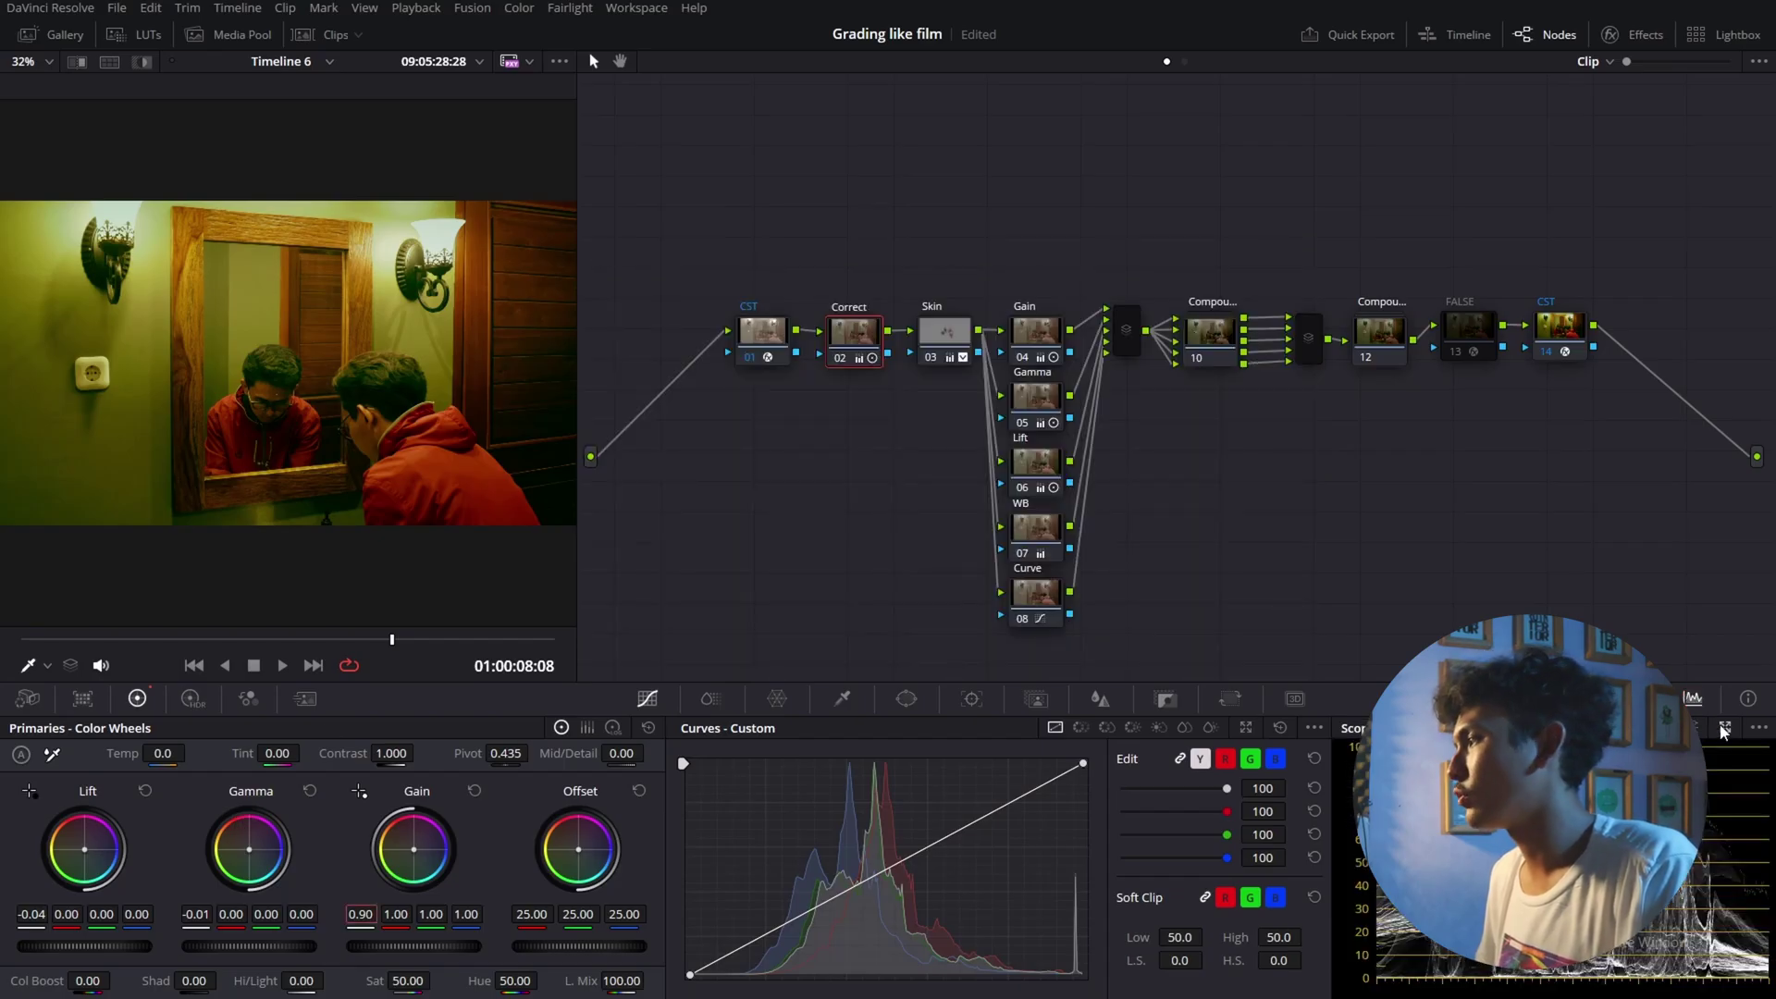
{"action": "left_click", "coordinate": [1722, 732]}
{"action": "left_click", "coordinate": [1251, 271]}
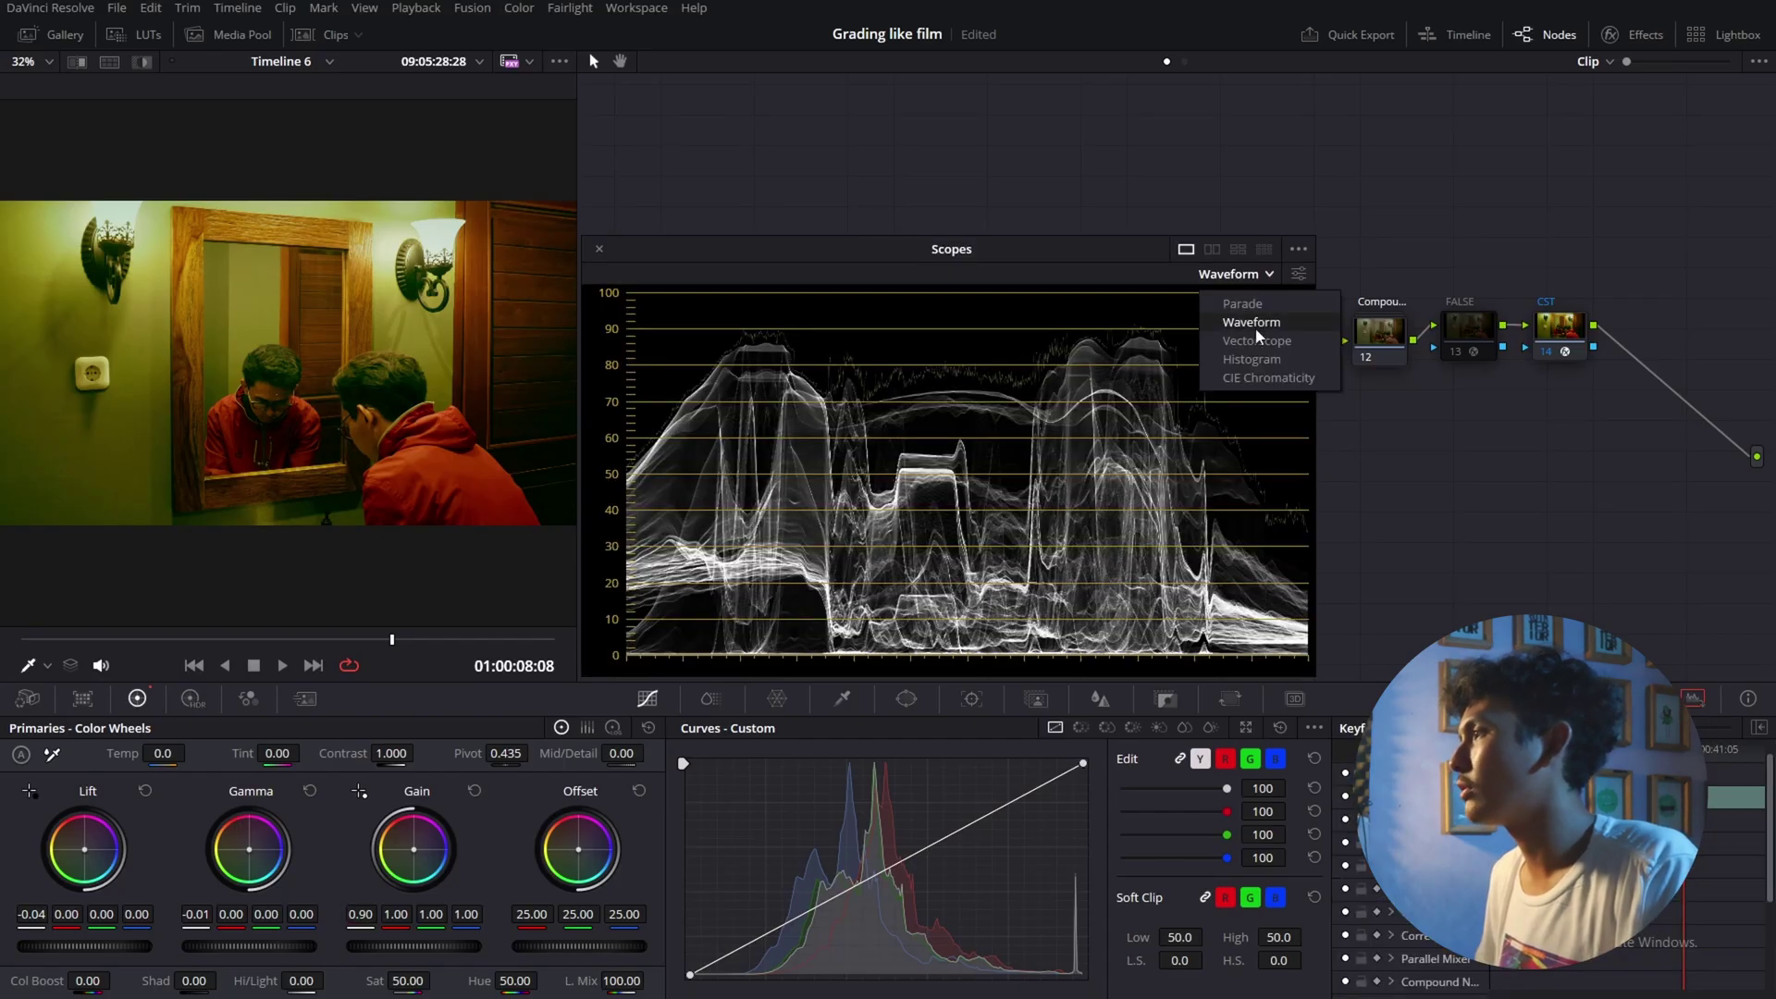
{"action": "left_click", "coordinate": [1256, 328]}
{"action": "left_click_drag", "start_coordinate": [903, 267], "coordinate": [1202, 248]}
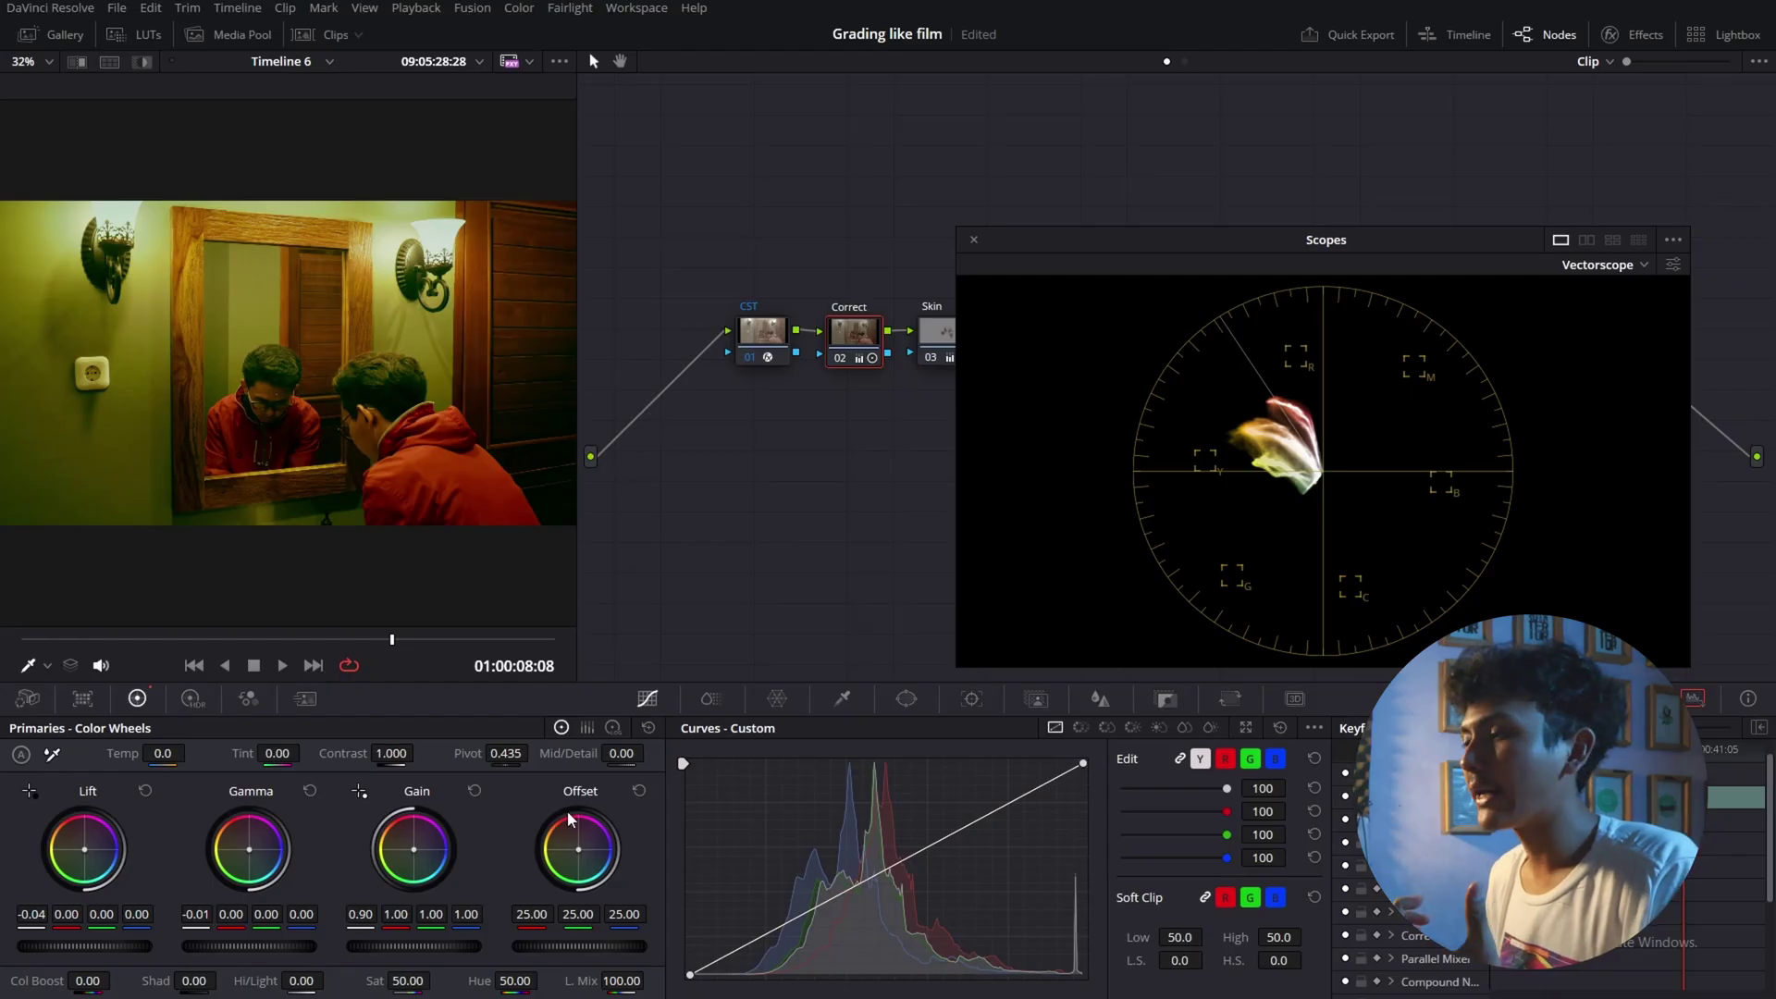
Switch the floating scope to Waveform and try a master offset adjustment on the Correct node
{"action": "left_click", "coordinate": [1580, 268]}
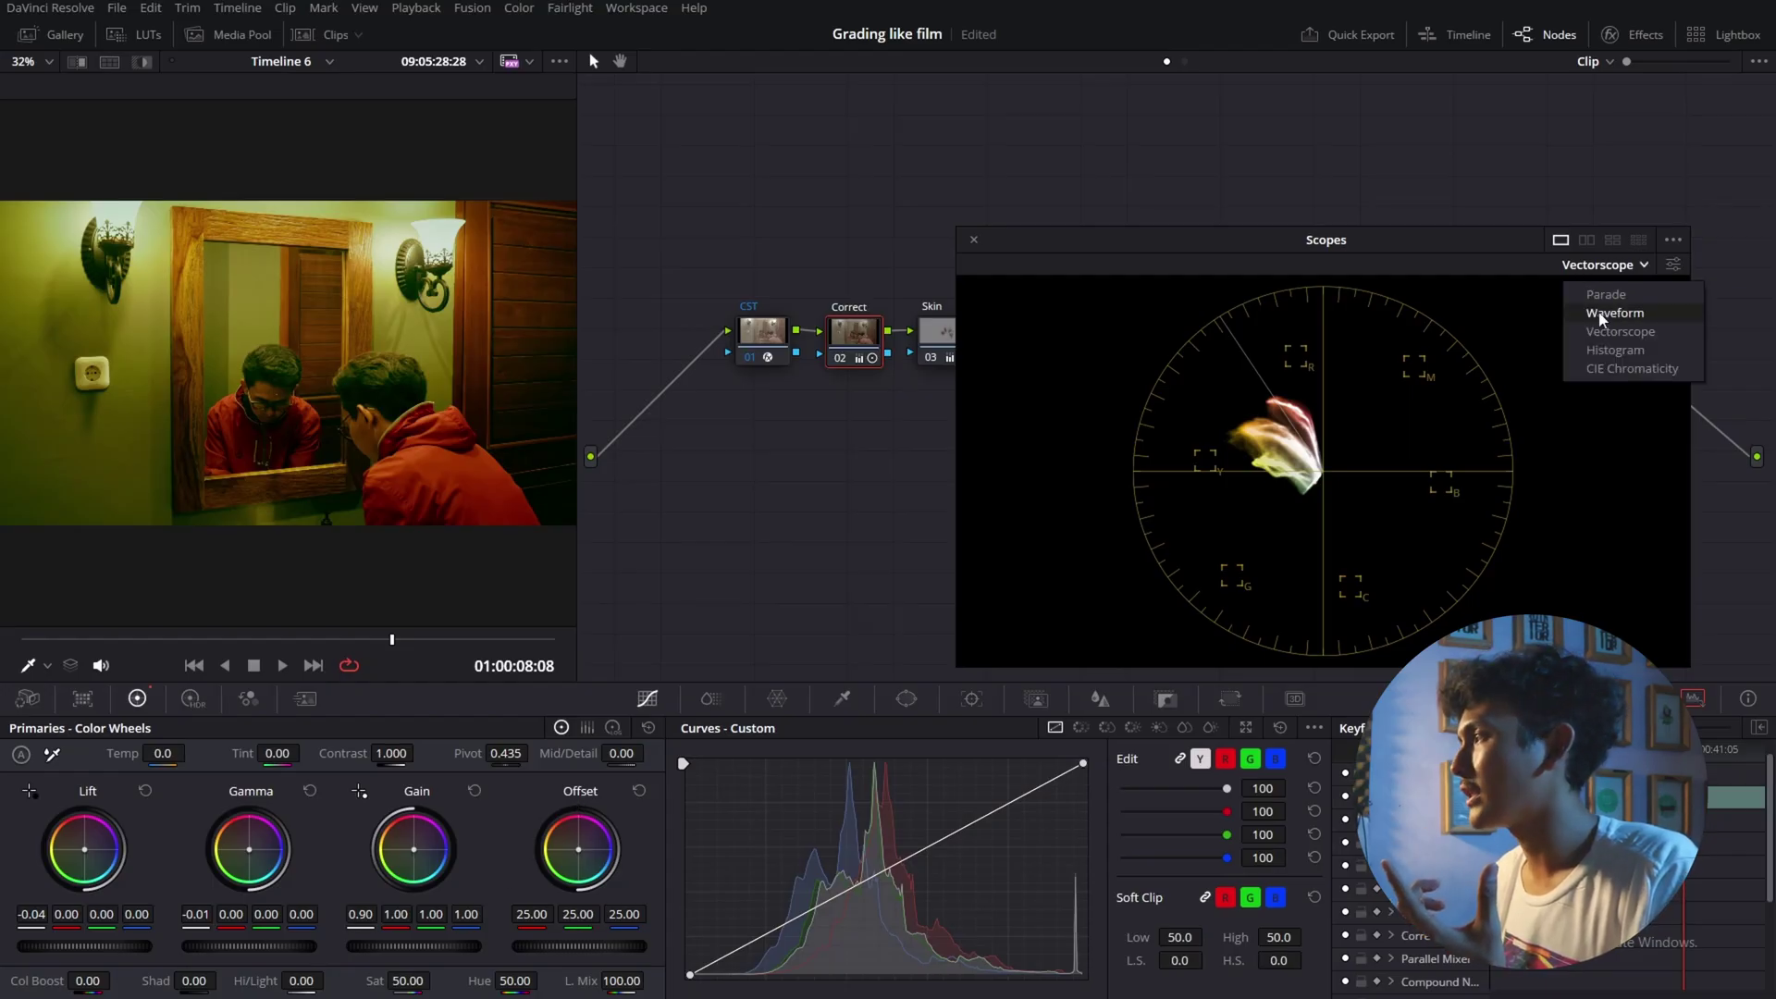
{"action": "left_click", "coordinate": [1575, 322]}
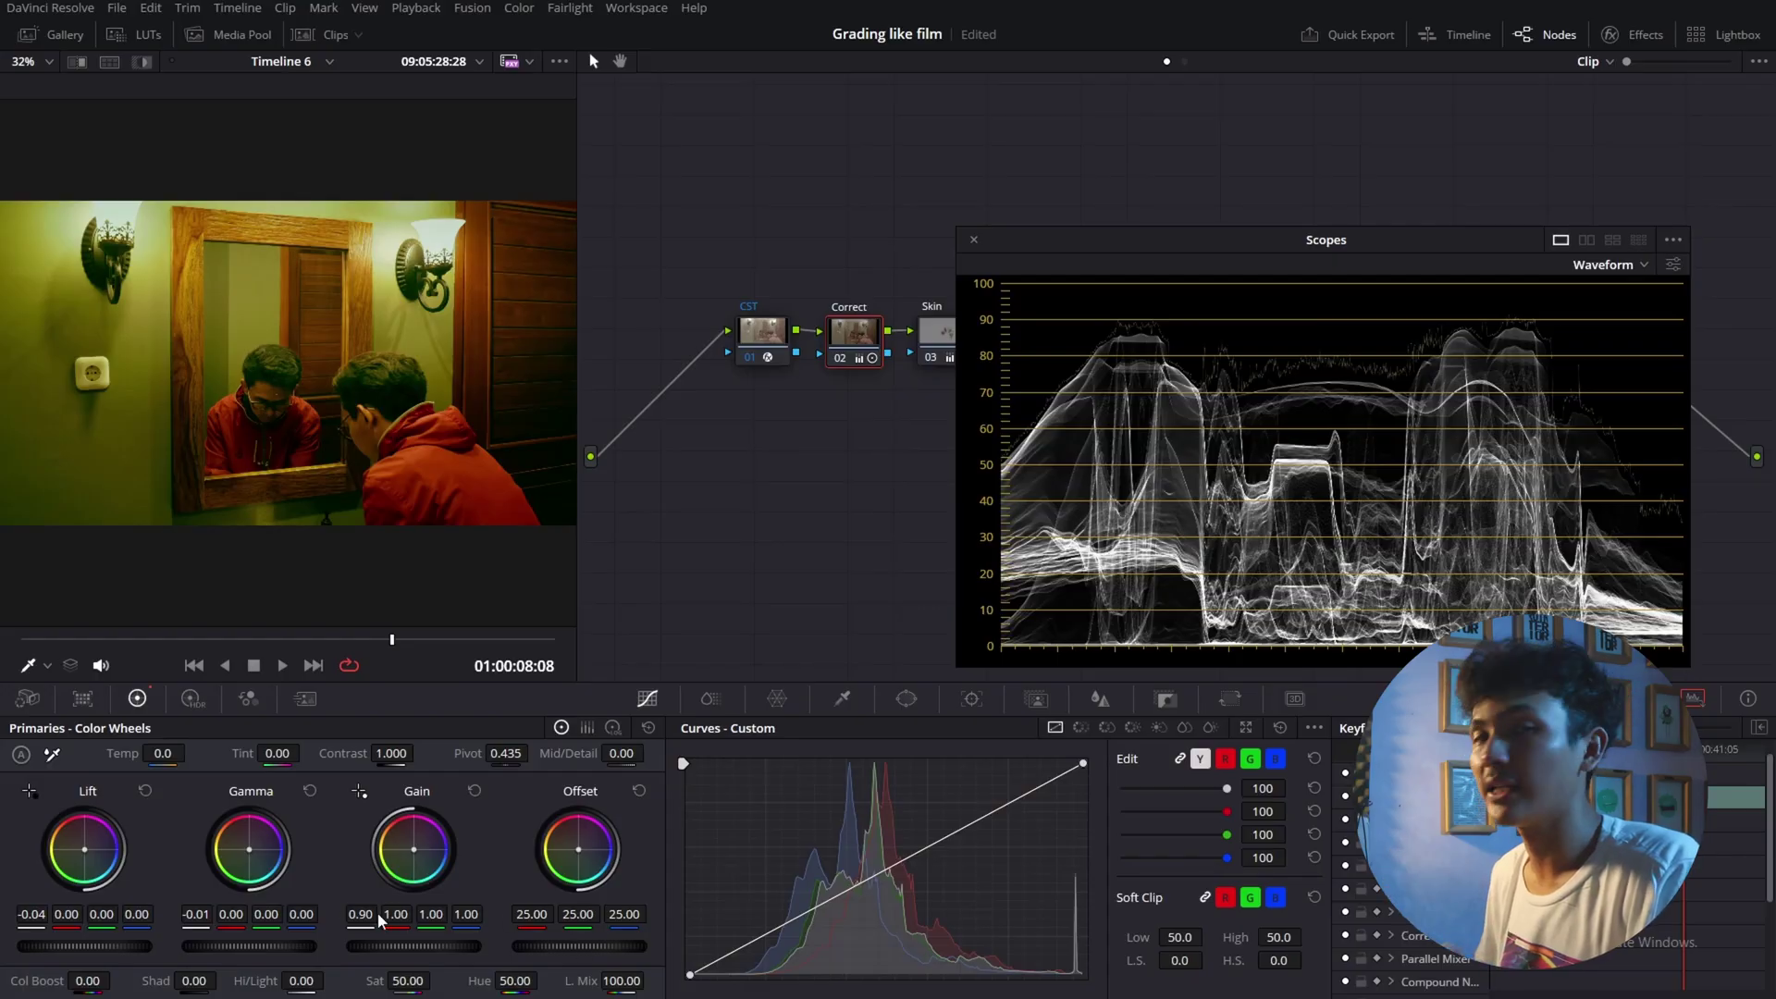
{"action": "mouse_move", "coordinate": [568, 947]}
{"action": "left_mouse_down"}
{"action": "mouse_move", "coordinate": [647, 946]}
{"action": "mouse_move", "coordinate": [564, 946]}
{"action": "mouse_move", "coordinate": [601, 946]}
{"action": "left_mouse_up"}
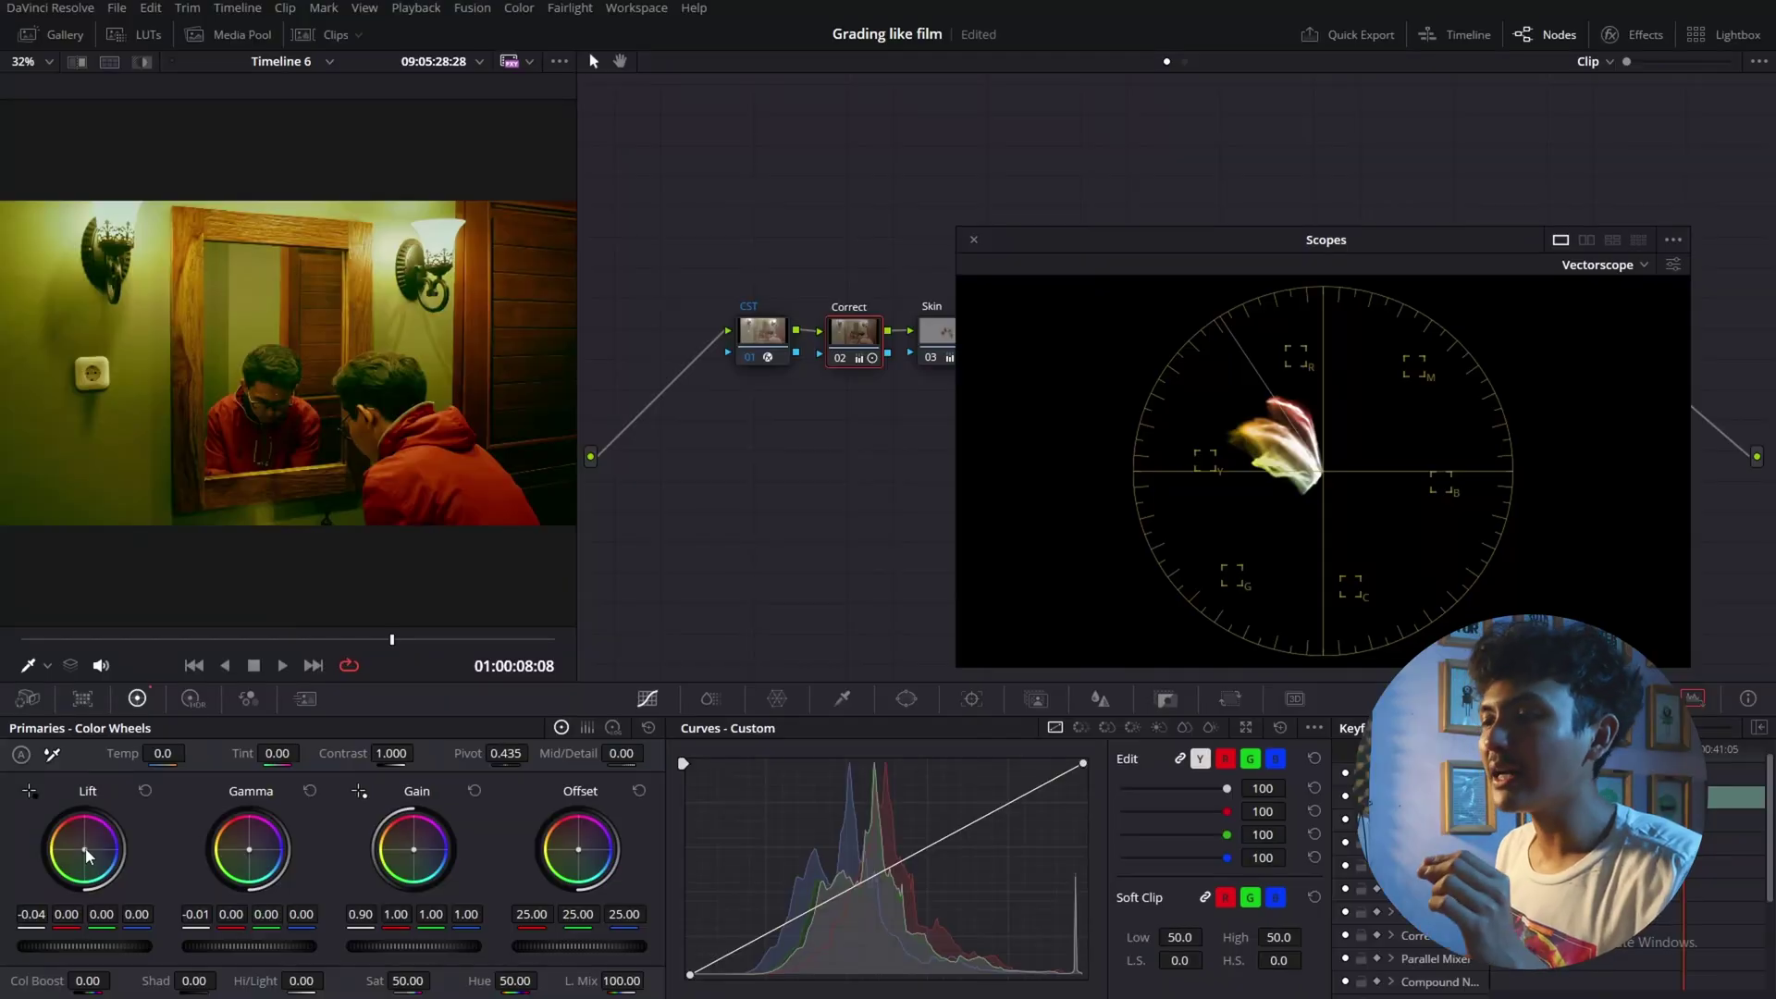
Try tinting the Correct node's lift toward green and toward magenta, and undo the lift tint
{"action": "left_click_drag", "start_coordinate": [86, 851], "coordinate": [77, 867]}
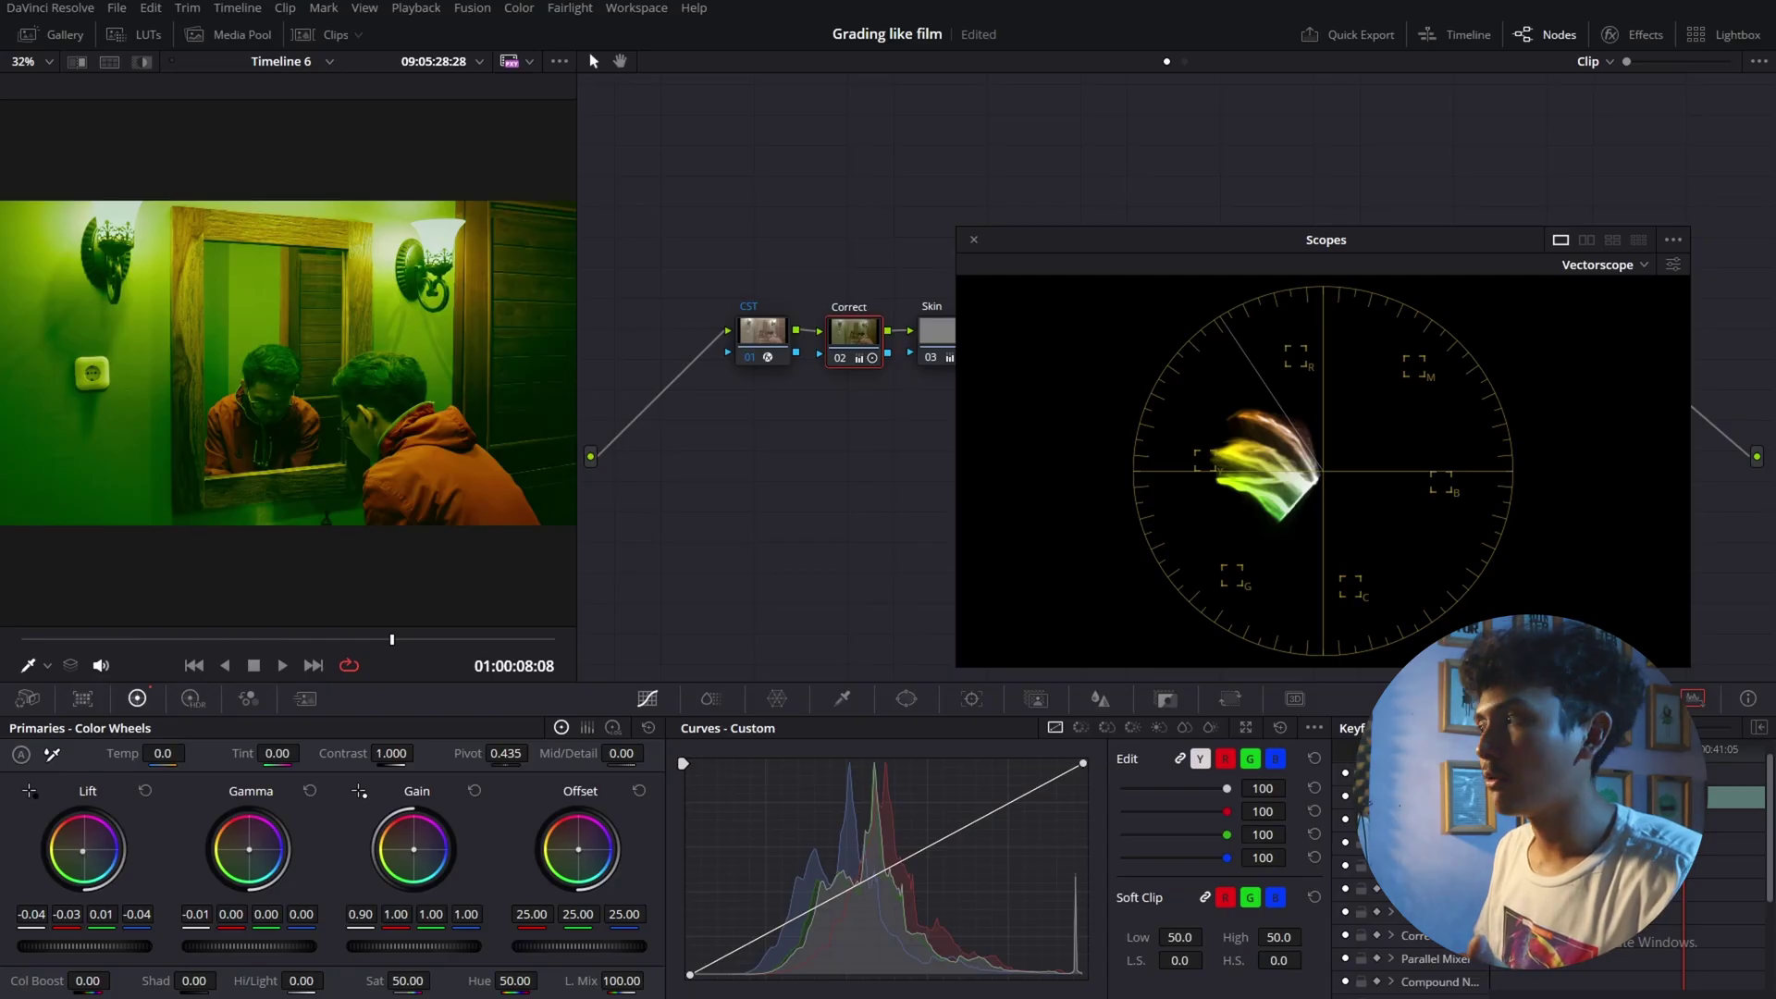
{"action": "left_click_drag", "start_coordinate": [82, 851], "coordinate": [81, 853]}
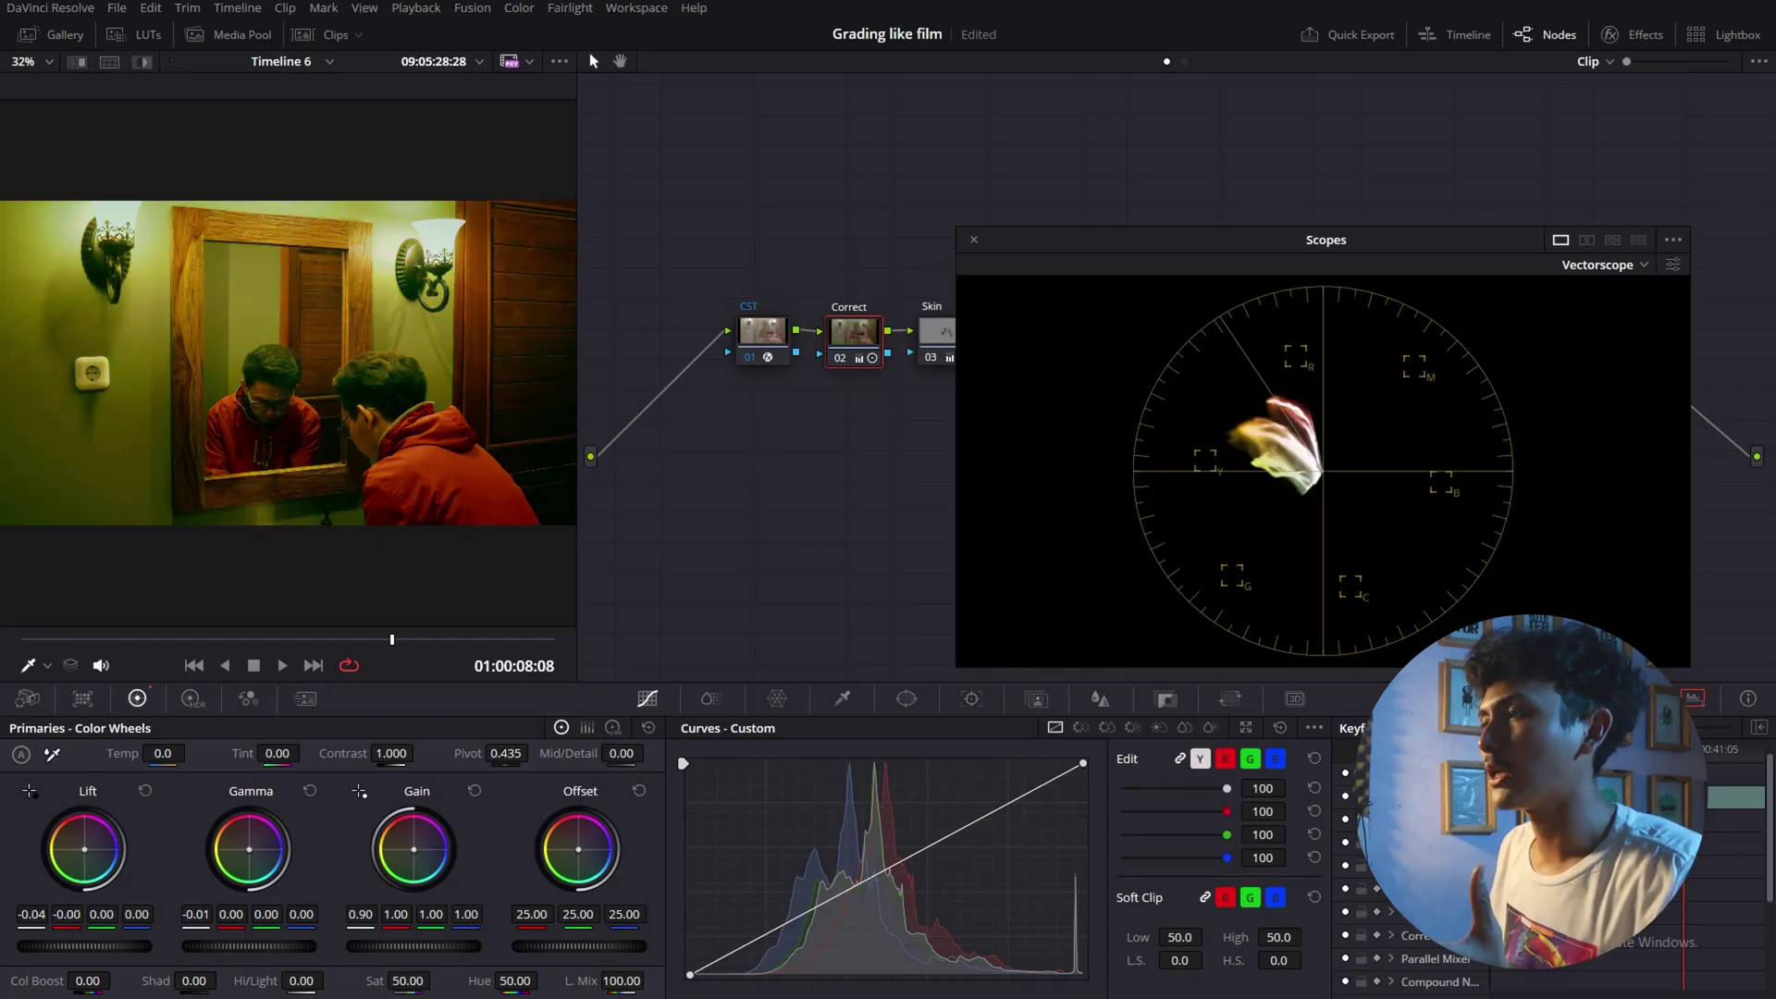
{"action": "left_click_drag", "start_coordinate": [85, 850], "coordinate": [86, 848]}
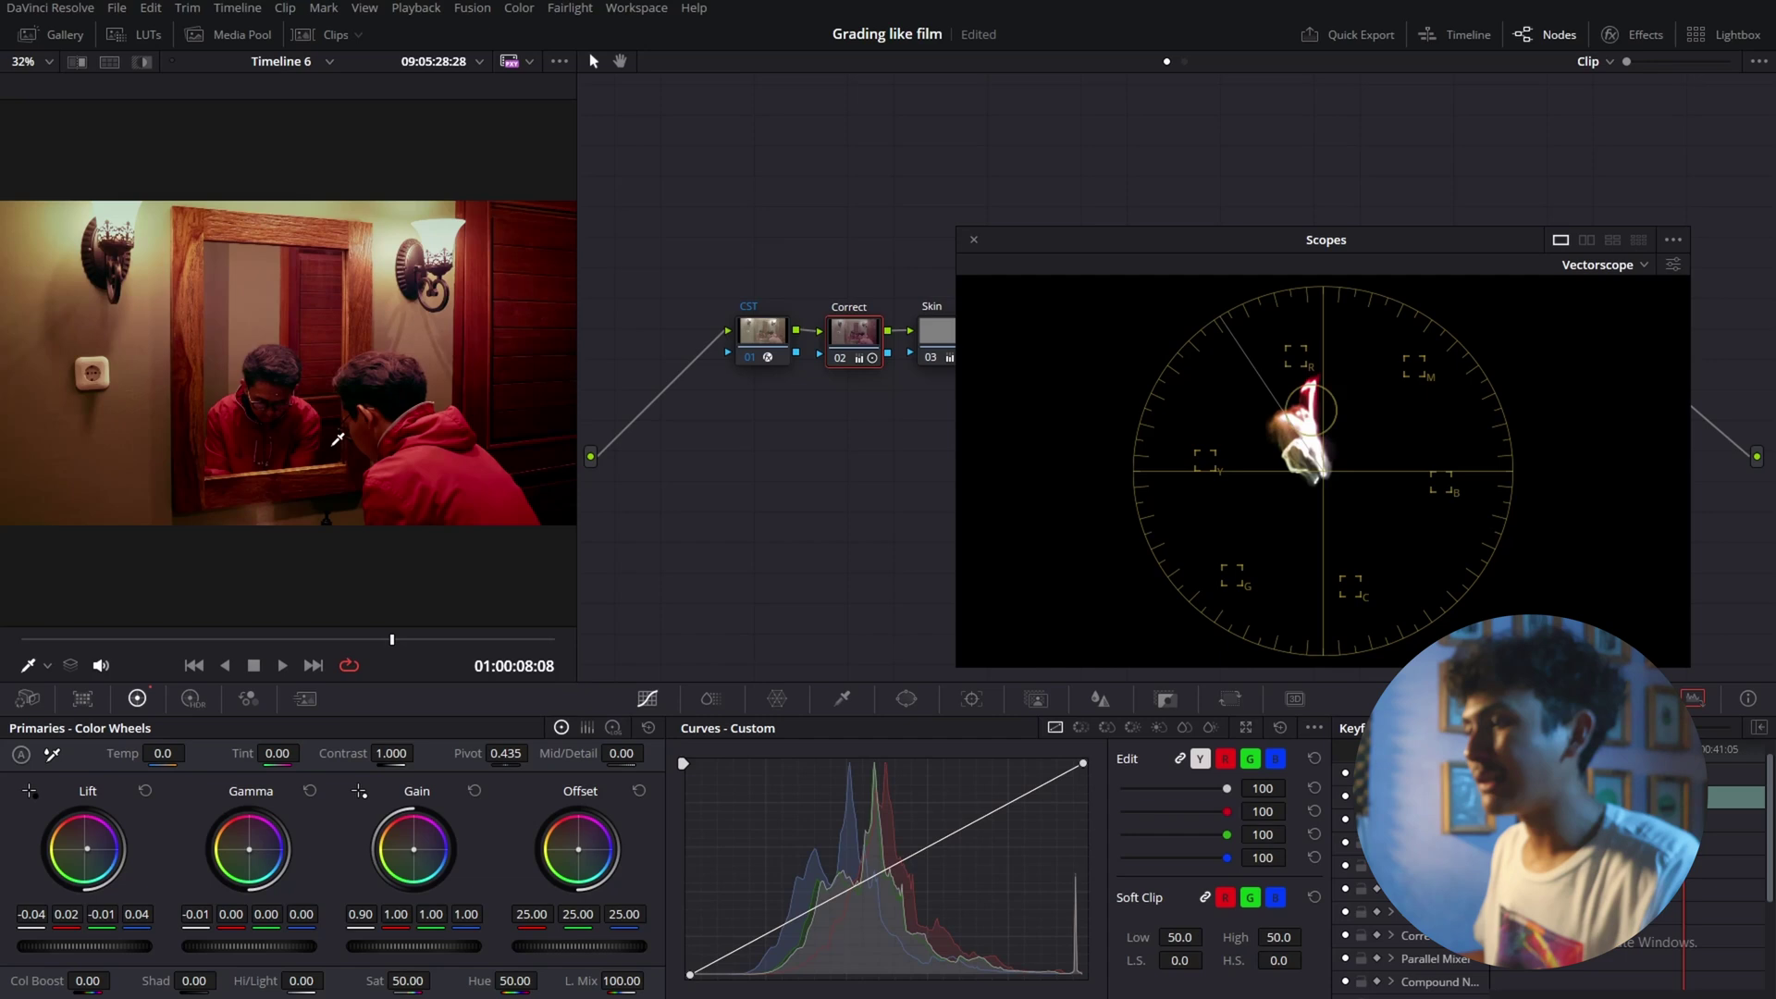
{"action": "key", "text": "ctrl+z"}
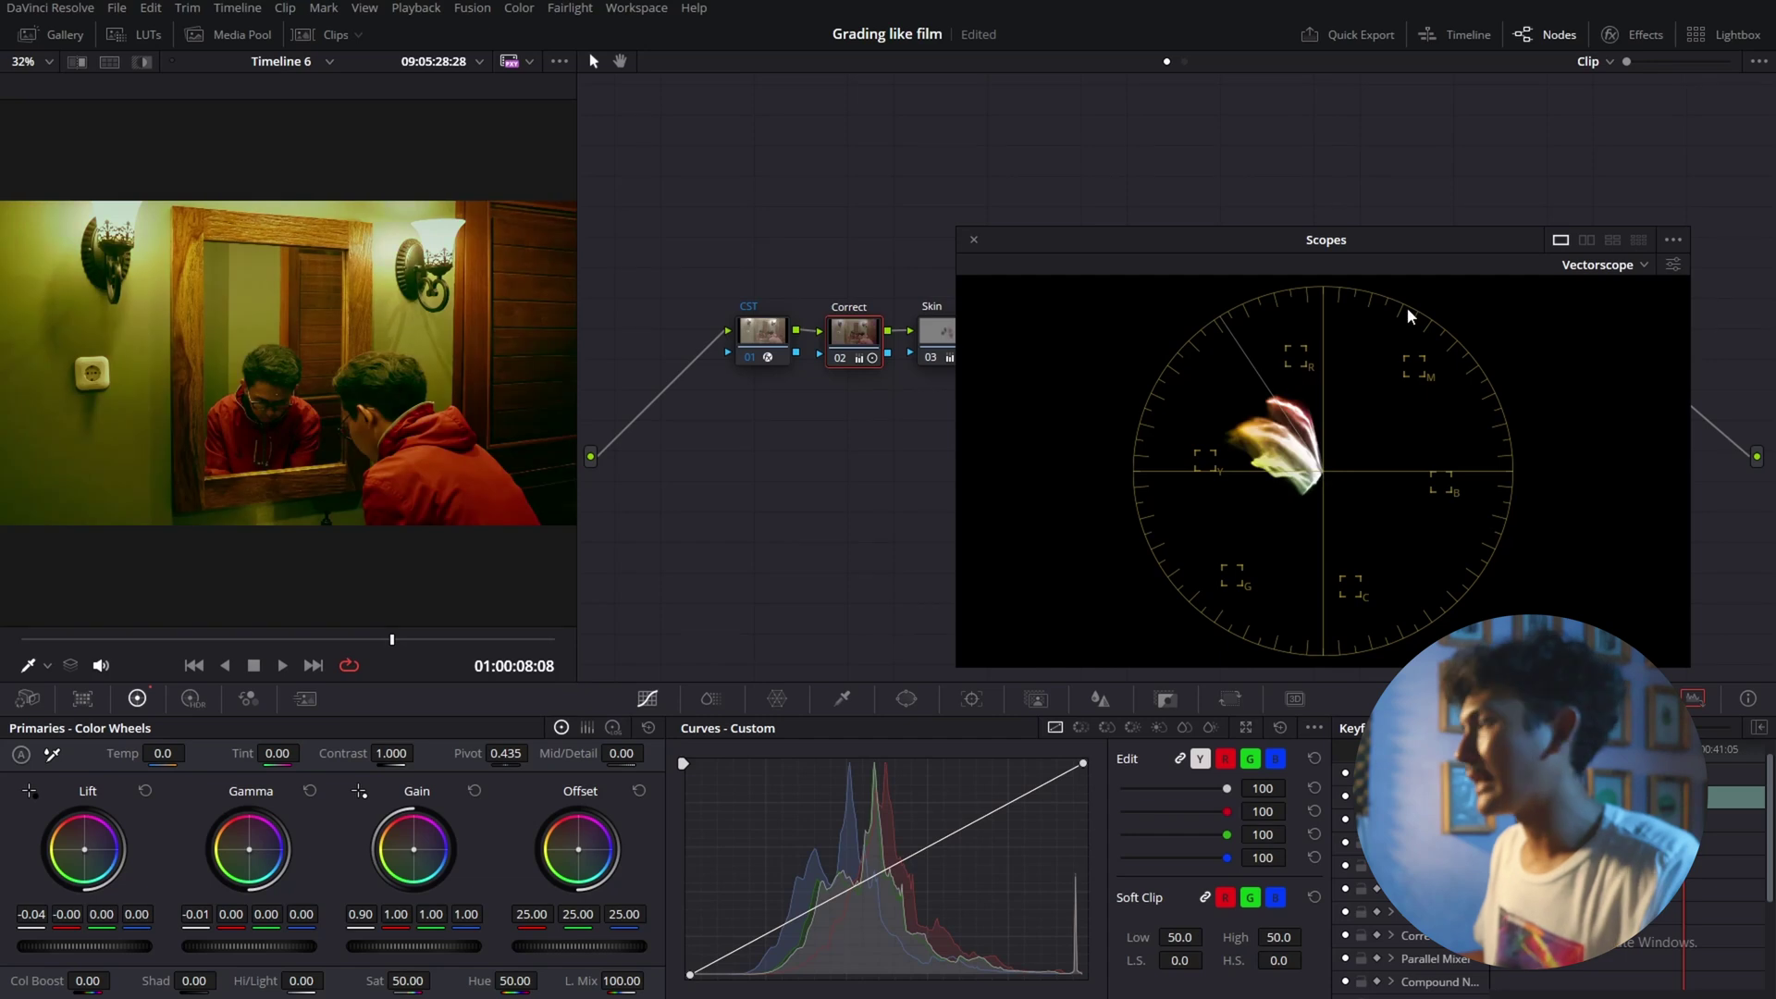
Switch the floating scope to Parade
{"action": "left_click", "coordinate": [1605, 264]}
{"action": "left_click", "coordinate": [1619, 292]}
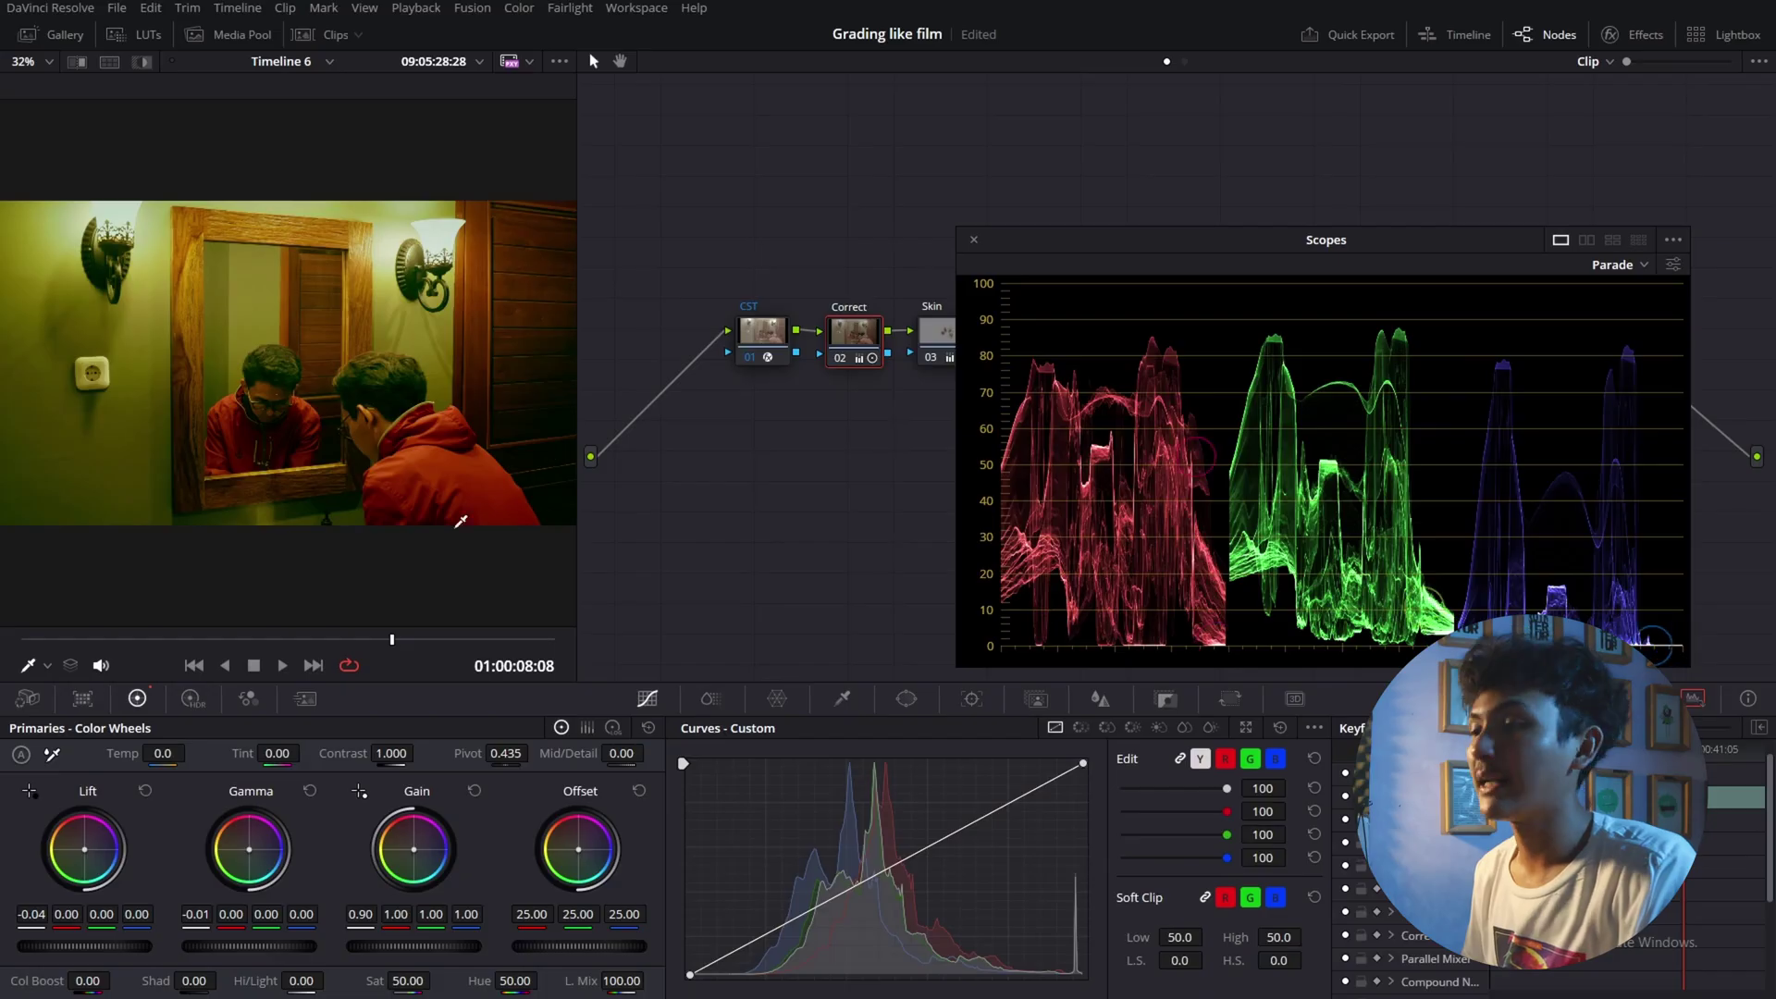
Try raising the red channel of the Correct node's lift strongly, and return it to neutral
{"action": "left_click_drag", "start_coordinate": [68, 914], "coordinate": [102, 914]}
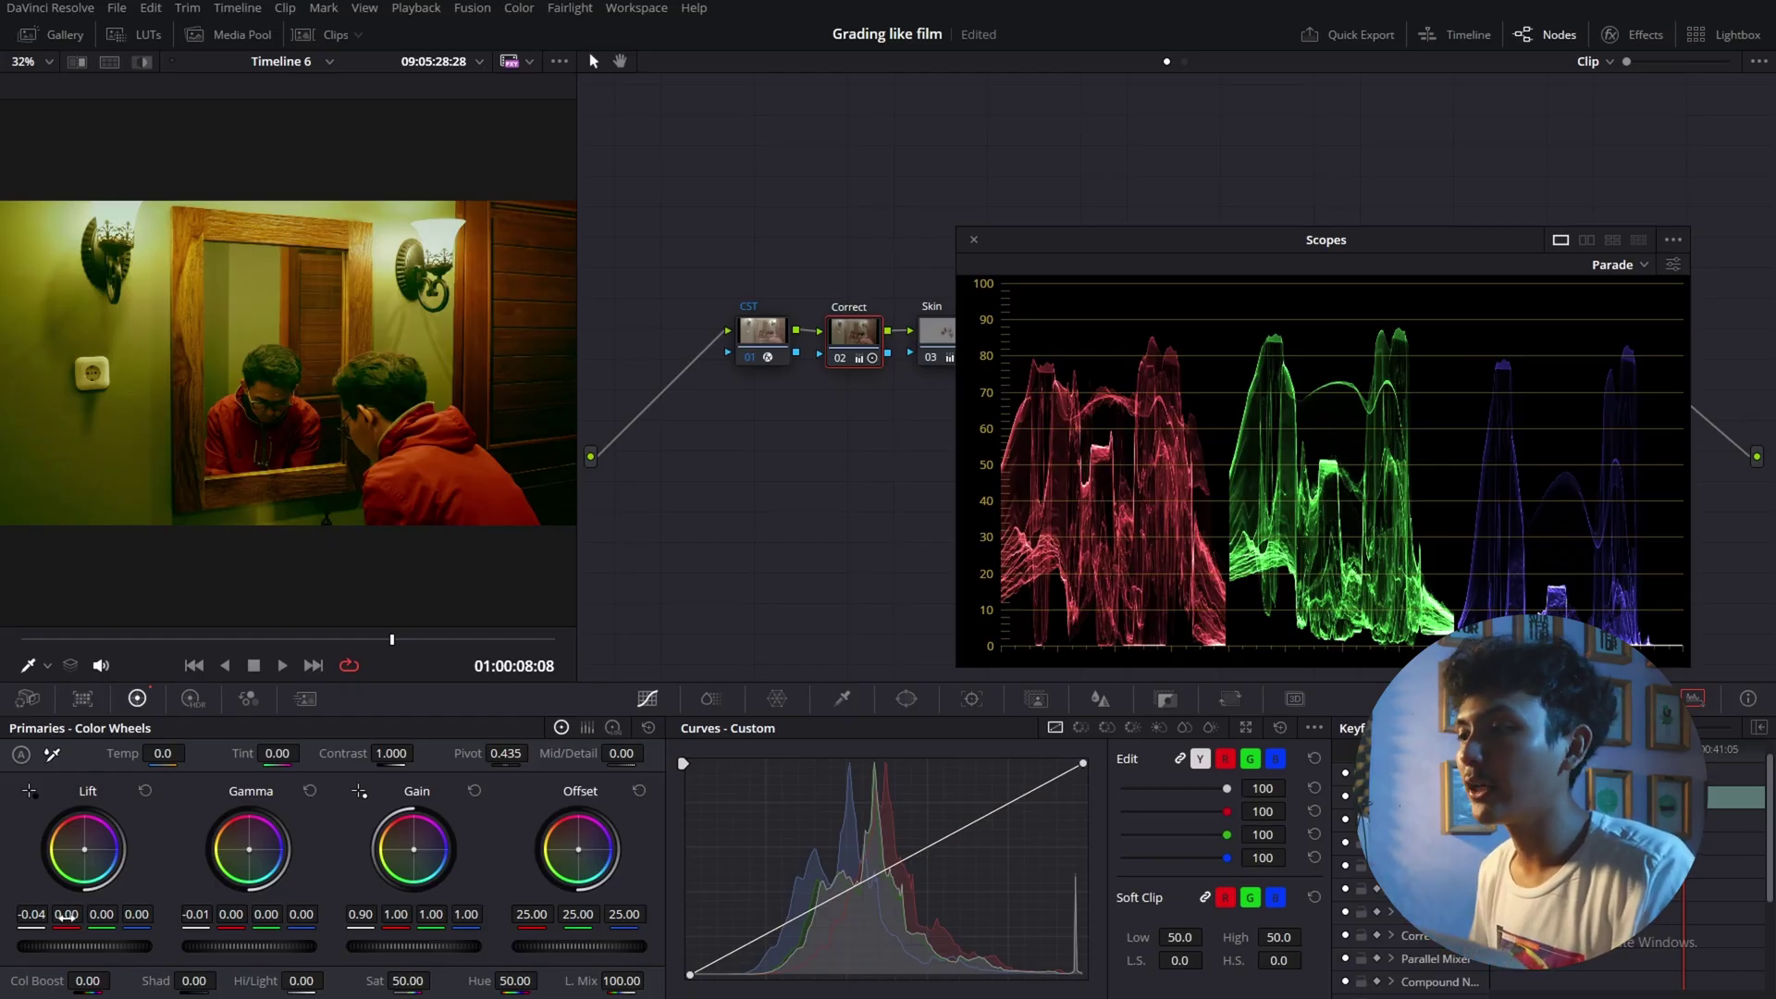
{"action": "left_click_drag", "start_coordinate": [67, 915], "coordinate": [137, 899]}
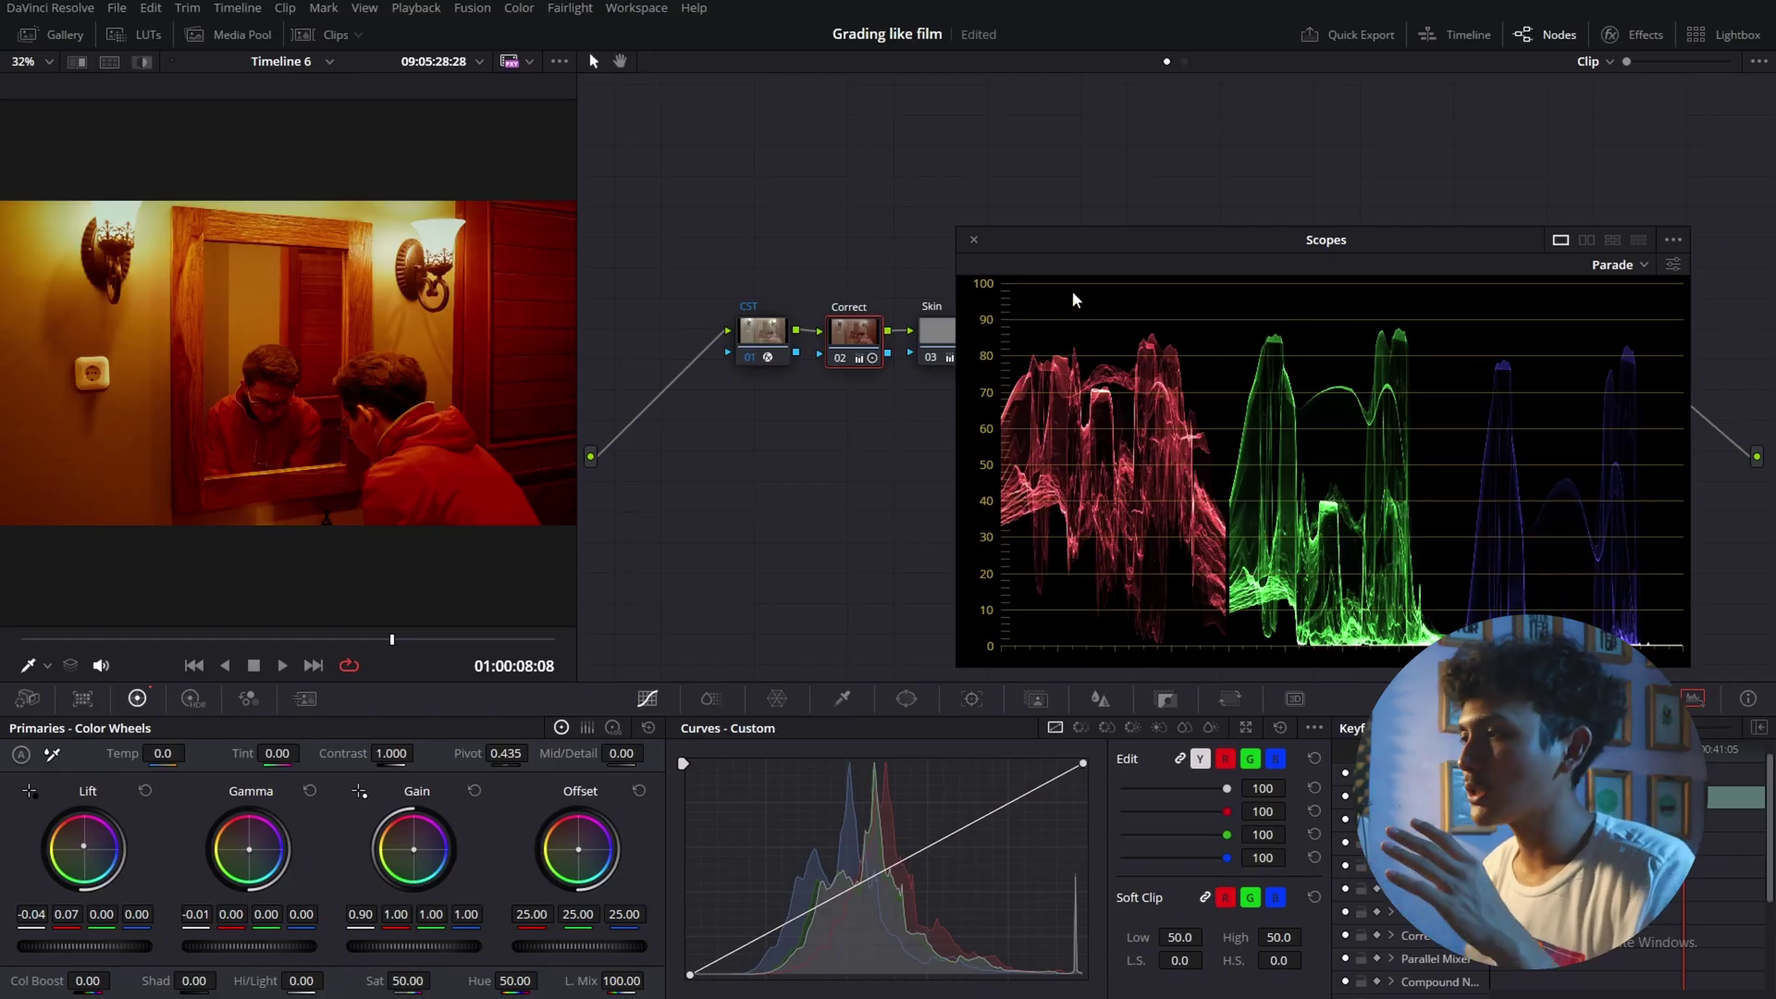
{"action": "left_click_drag", "start_coordinate": [63, 914], "coordinate": [130, 914]}
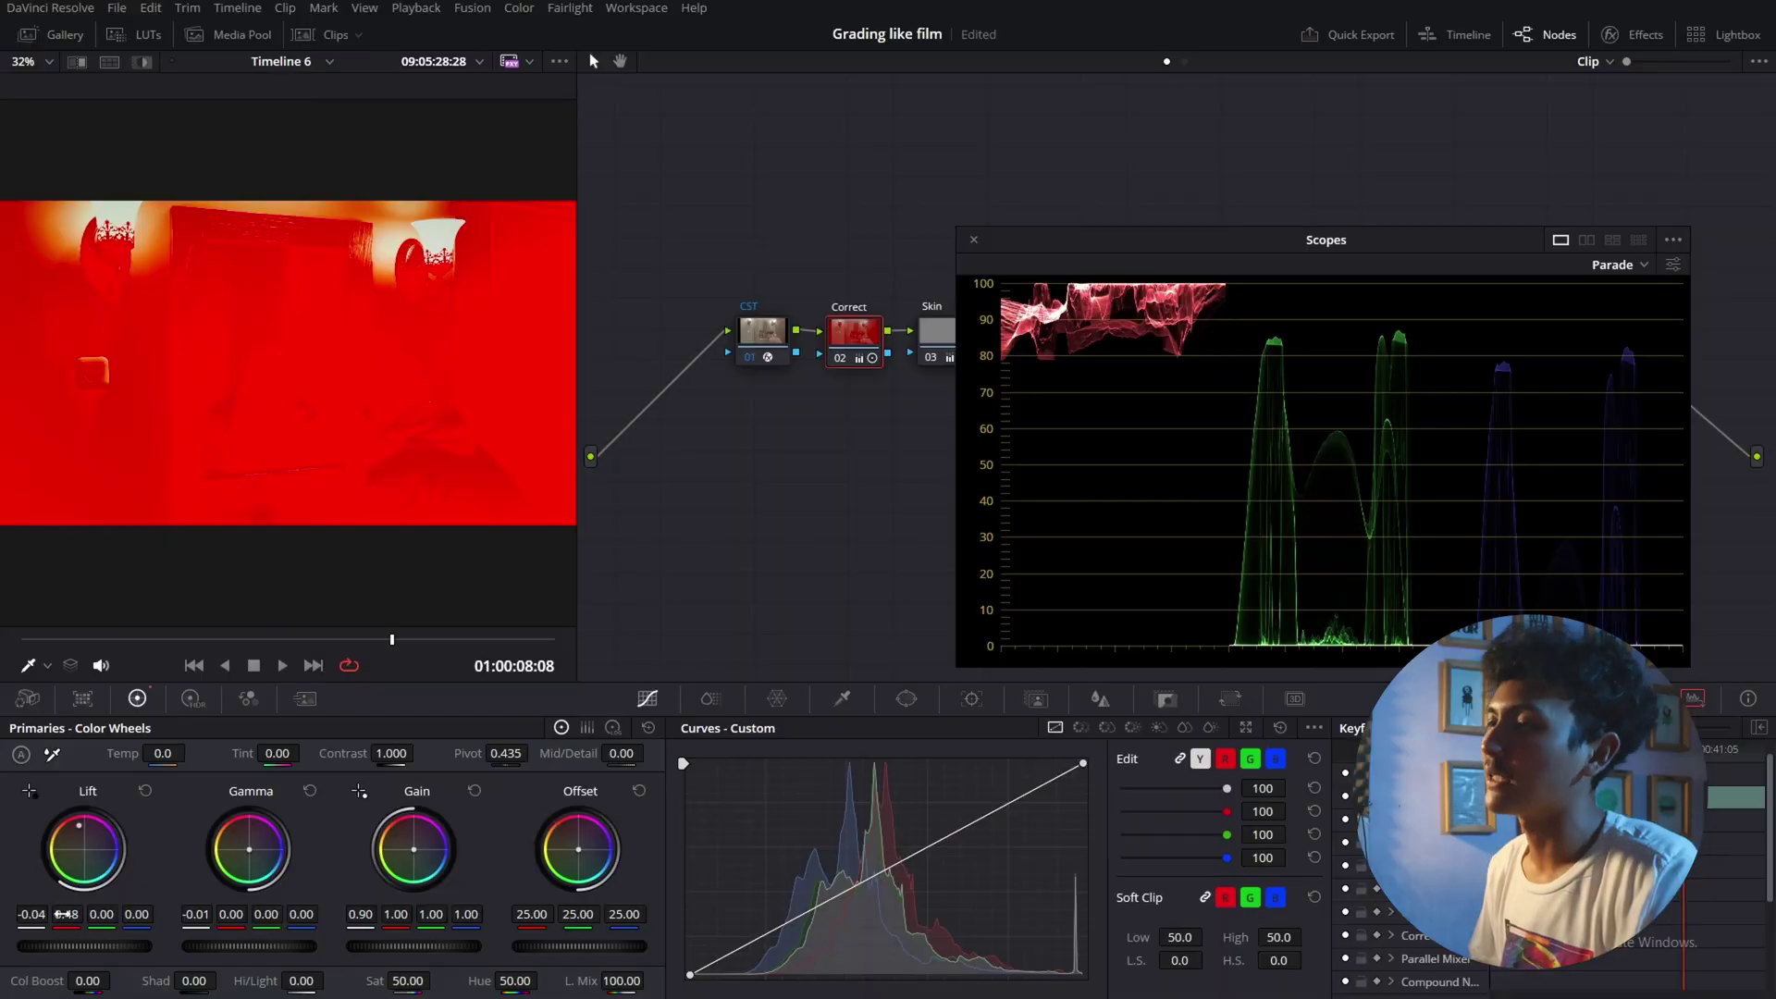
{"action": "left_click_drag", "start_coordinate": [84, 925], "coordinate": [63, 925]}
{"action": "double_click", "coordinate": [101, 850]}
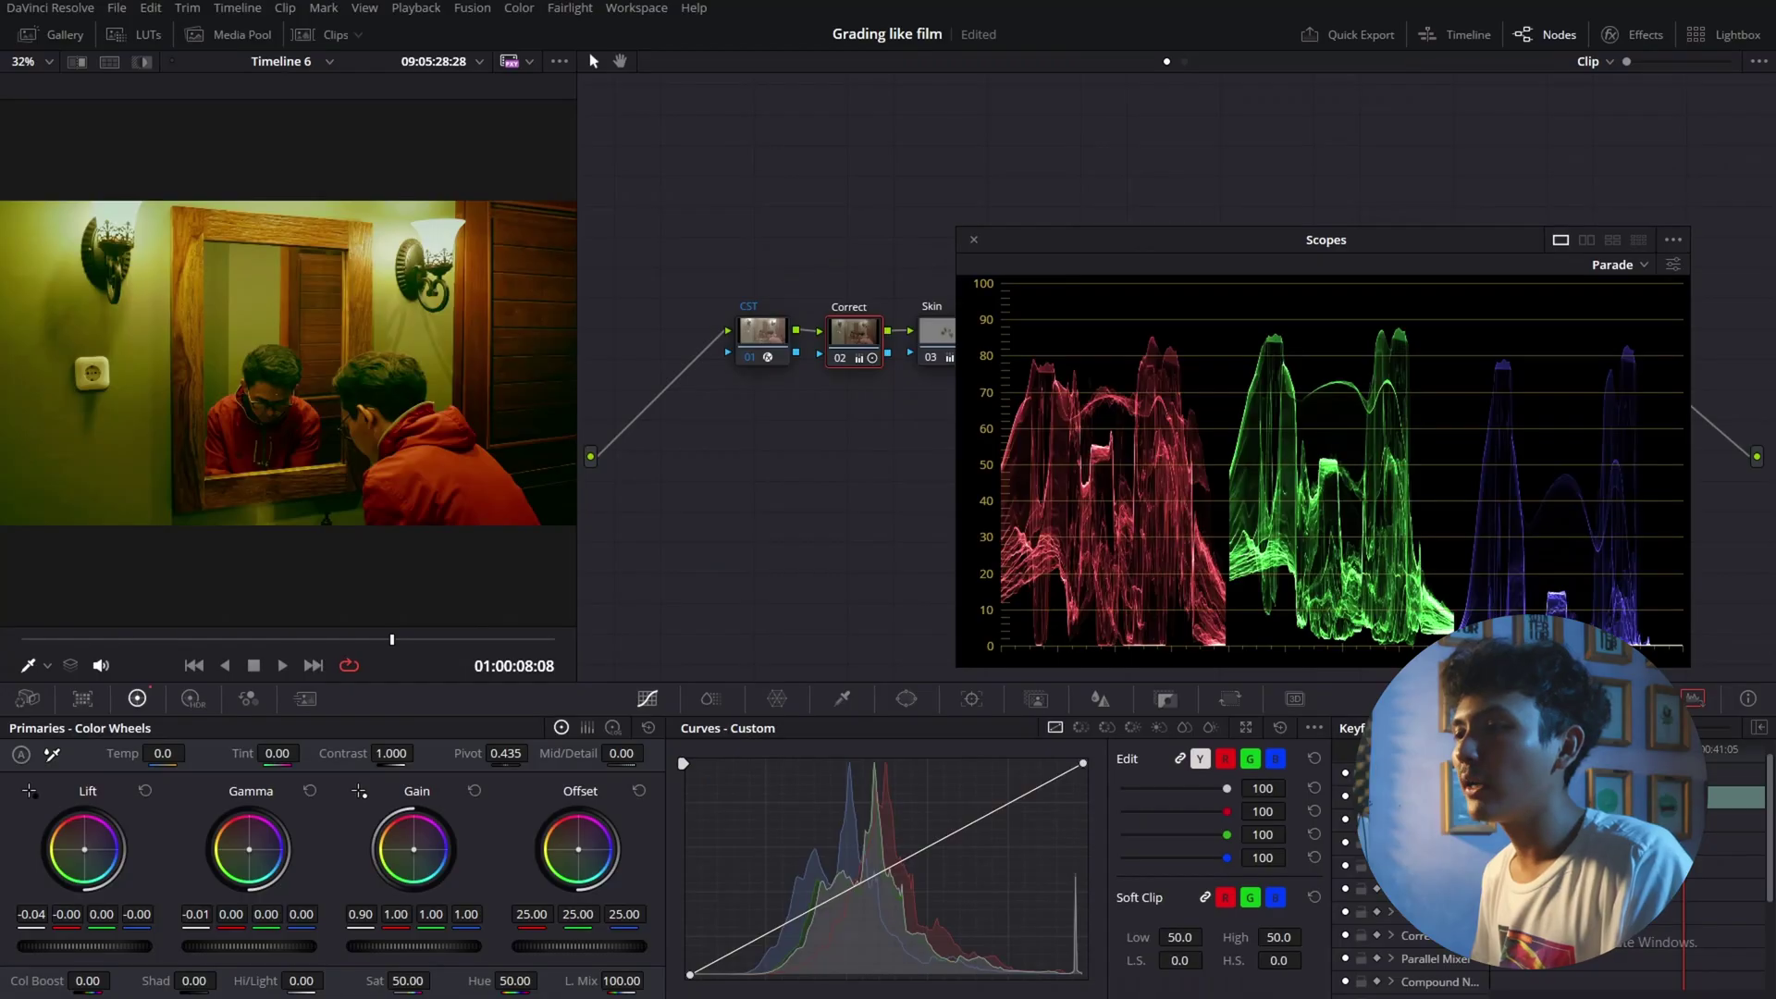
Try shifting the Correct node's lift colour balance and blue channel, and lower its master lift to -0.07 before restoring it
{"action": "left_click_drag", "start_coordinate": [85, 849], "coordinate": [81, 847]}
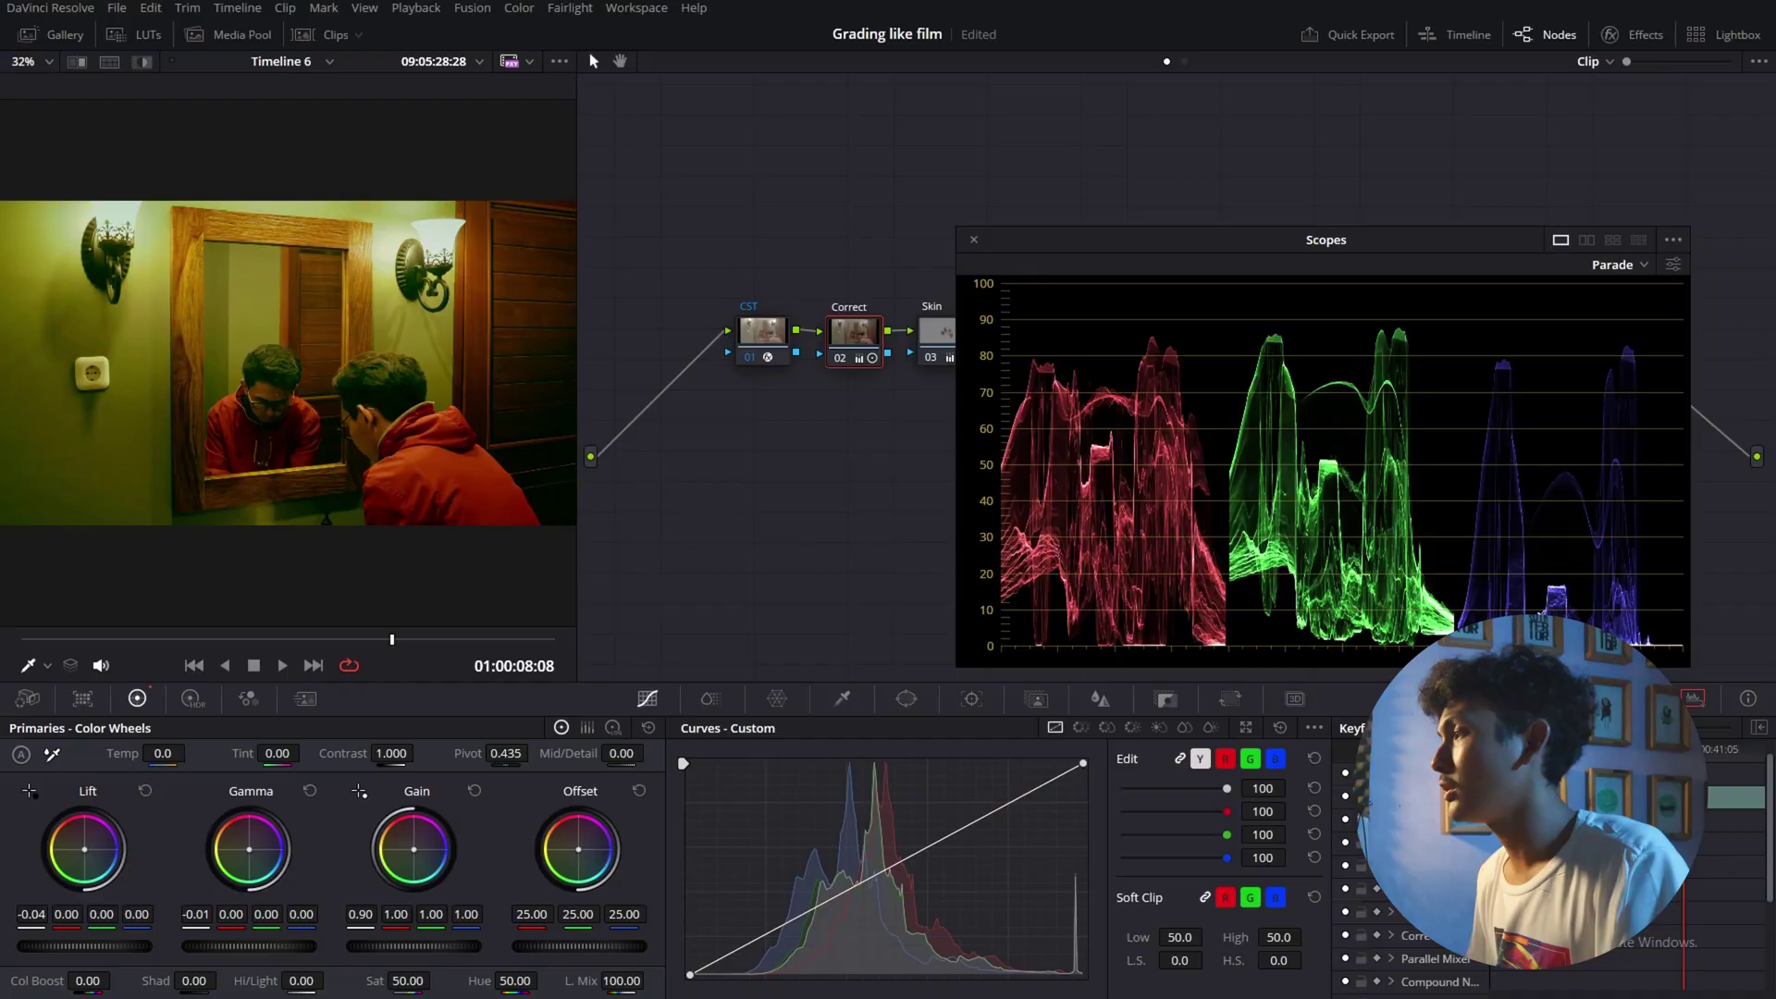
{"action": "left_click_drag", "start_coordinate": [137, 915], "coordinate": [237, 915]}
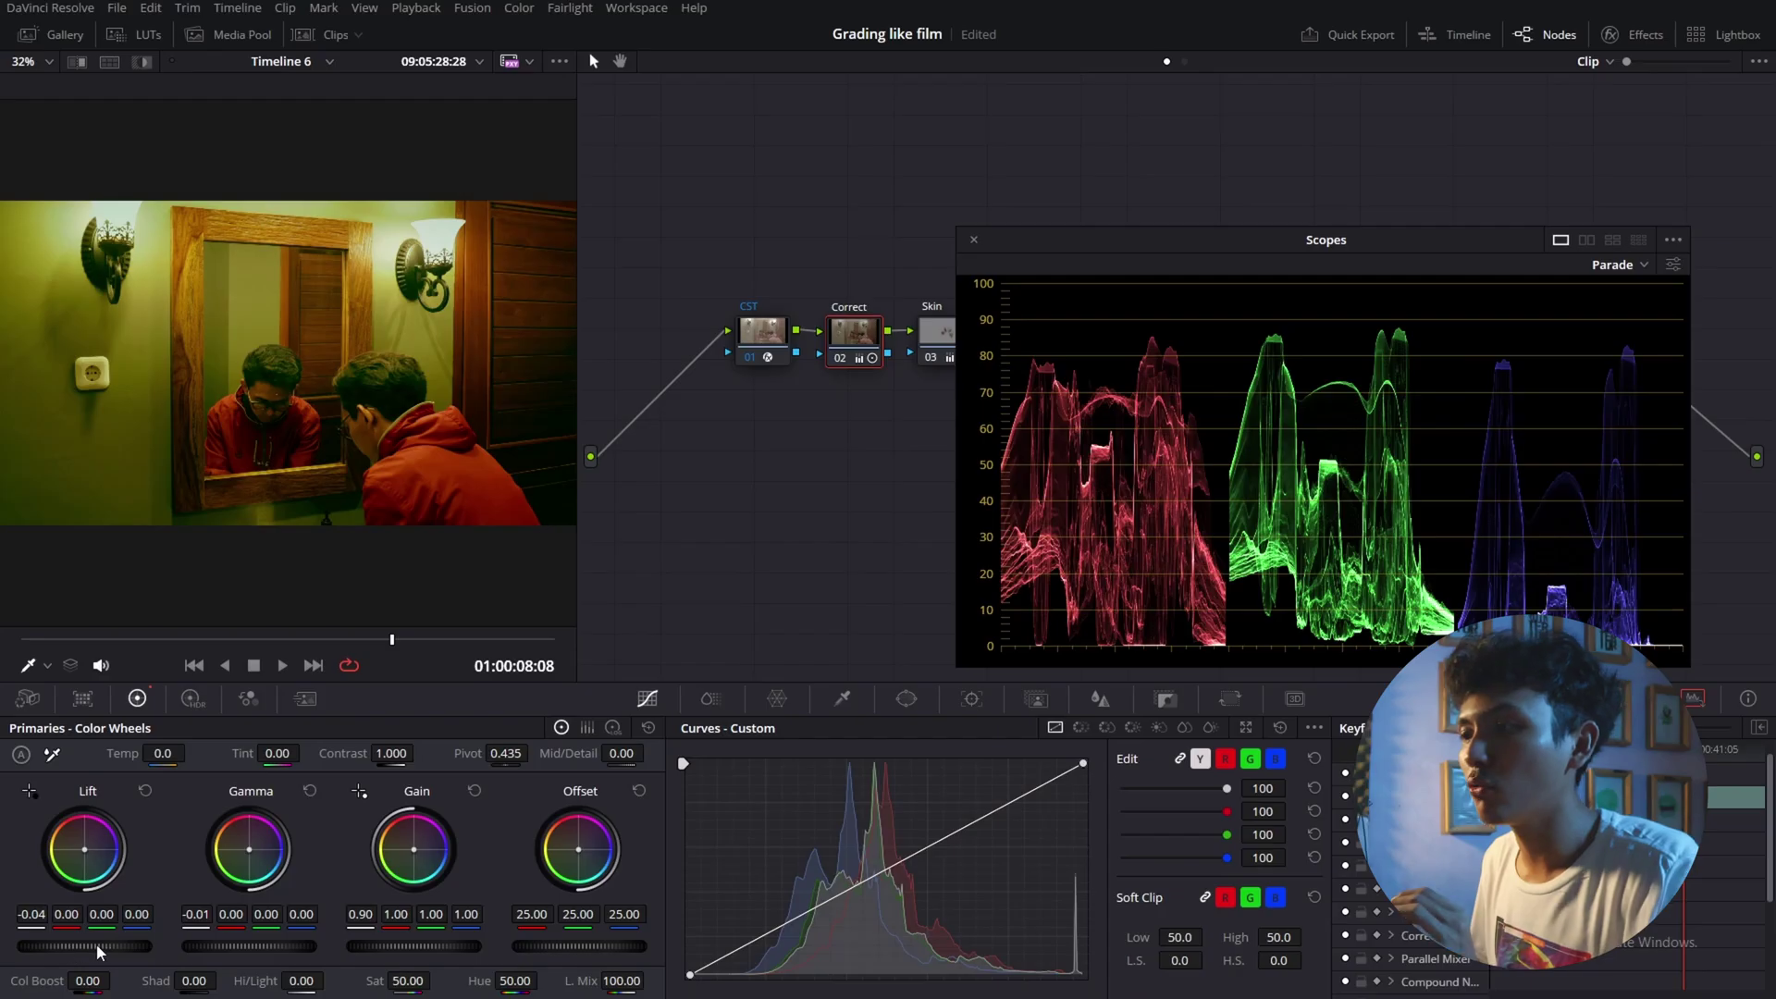
{"action": "left_click_drag", "start_coordinate": [84, 946], "coordinate": [59, 947]}
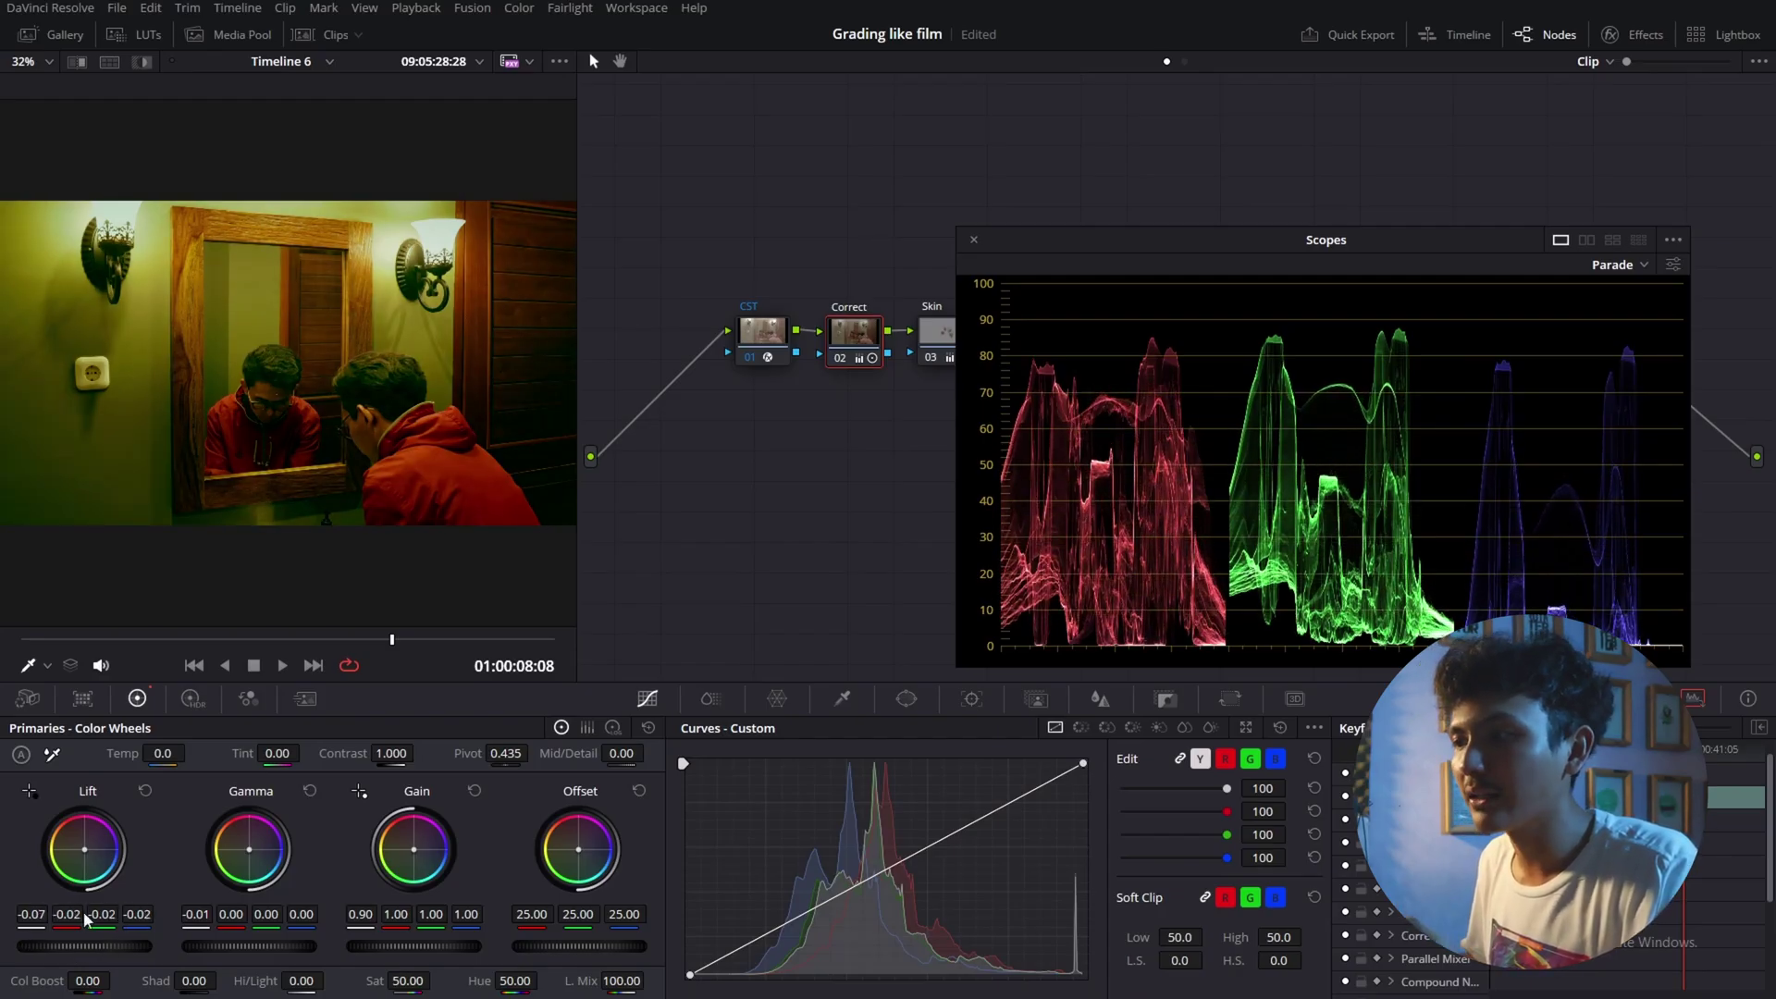
{"action": "left_click_drag", "start_coordinate": [59, 946], "coordinate": [107, 954]}
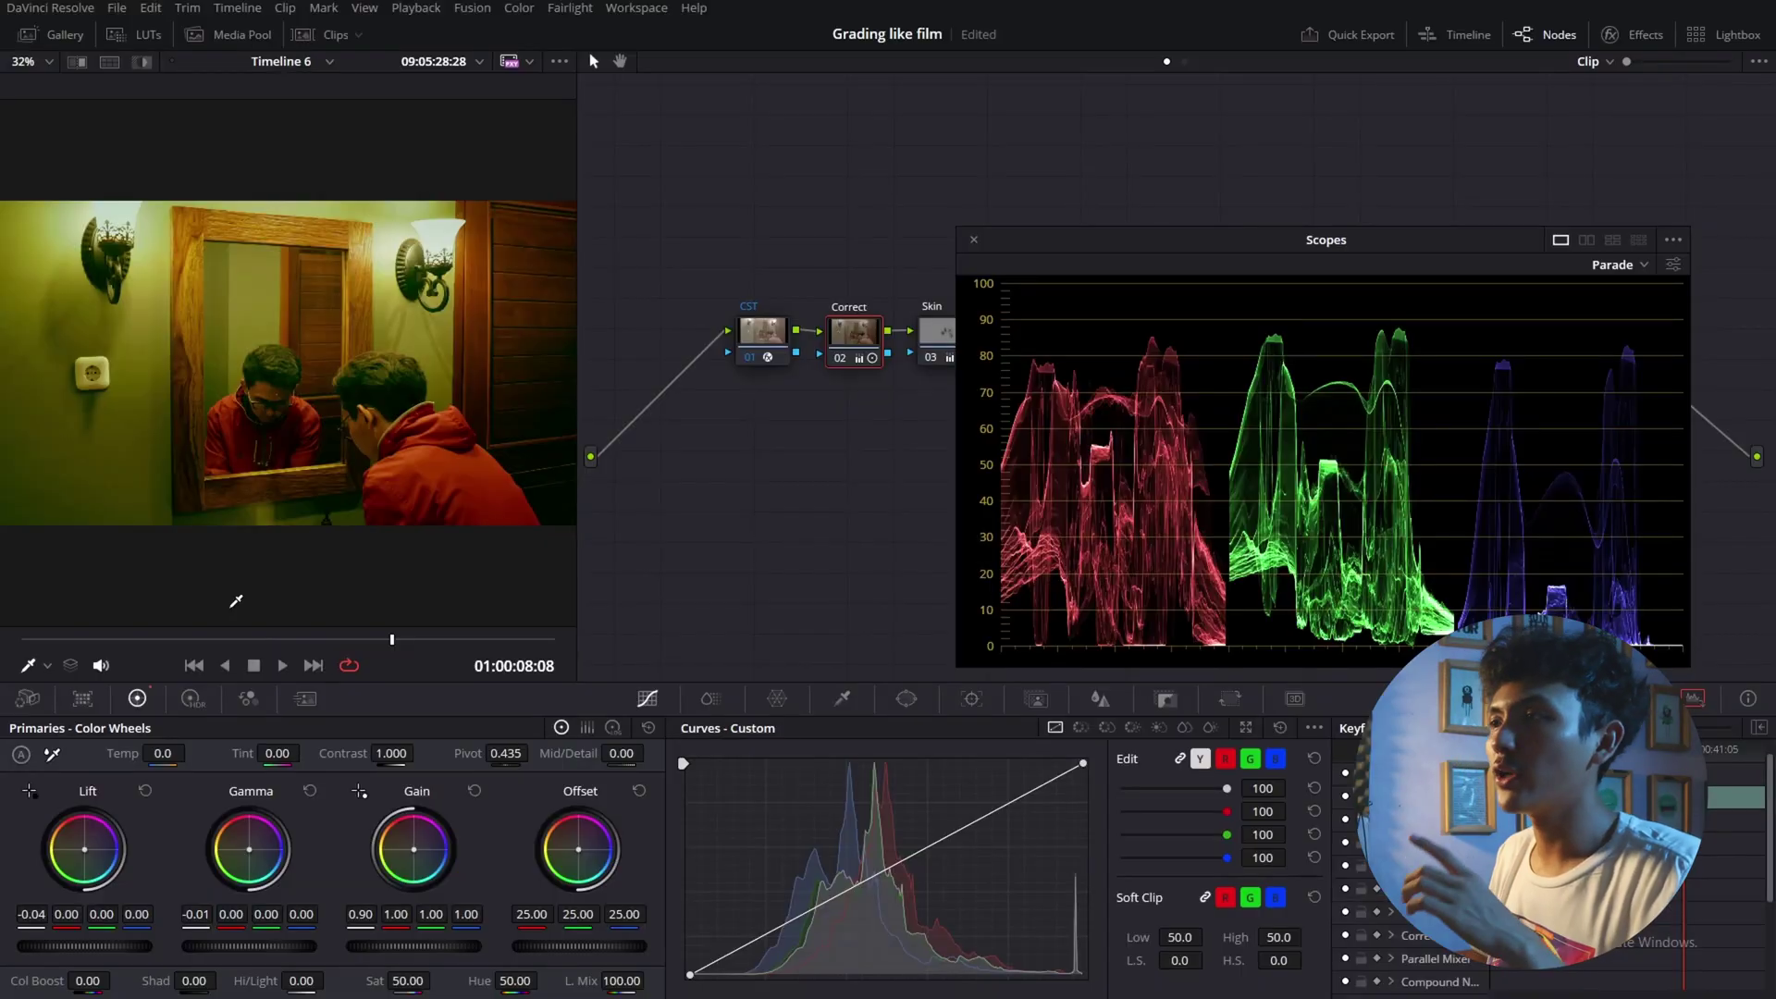
Move the scopes window below the node graph, disable the parallel and compound nodes from Gain through node 12, and reselect the Correct node
{"action": "left_click_drag", "start_coordinate": [996, 249], "coordinate": [1077, 505]}
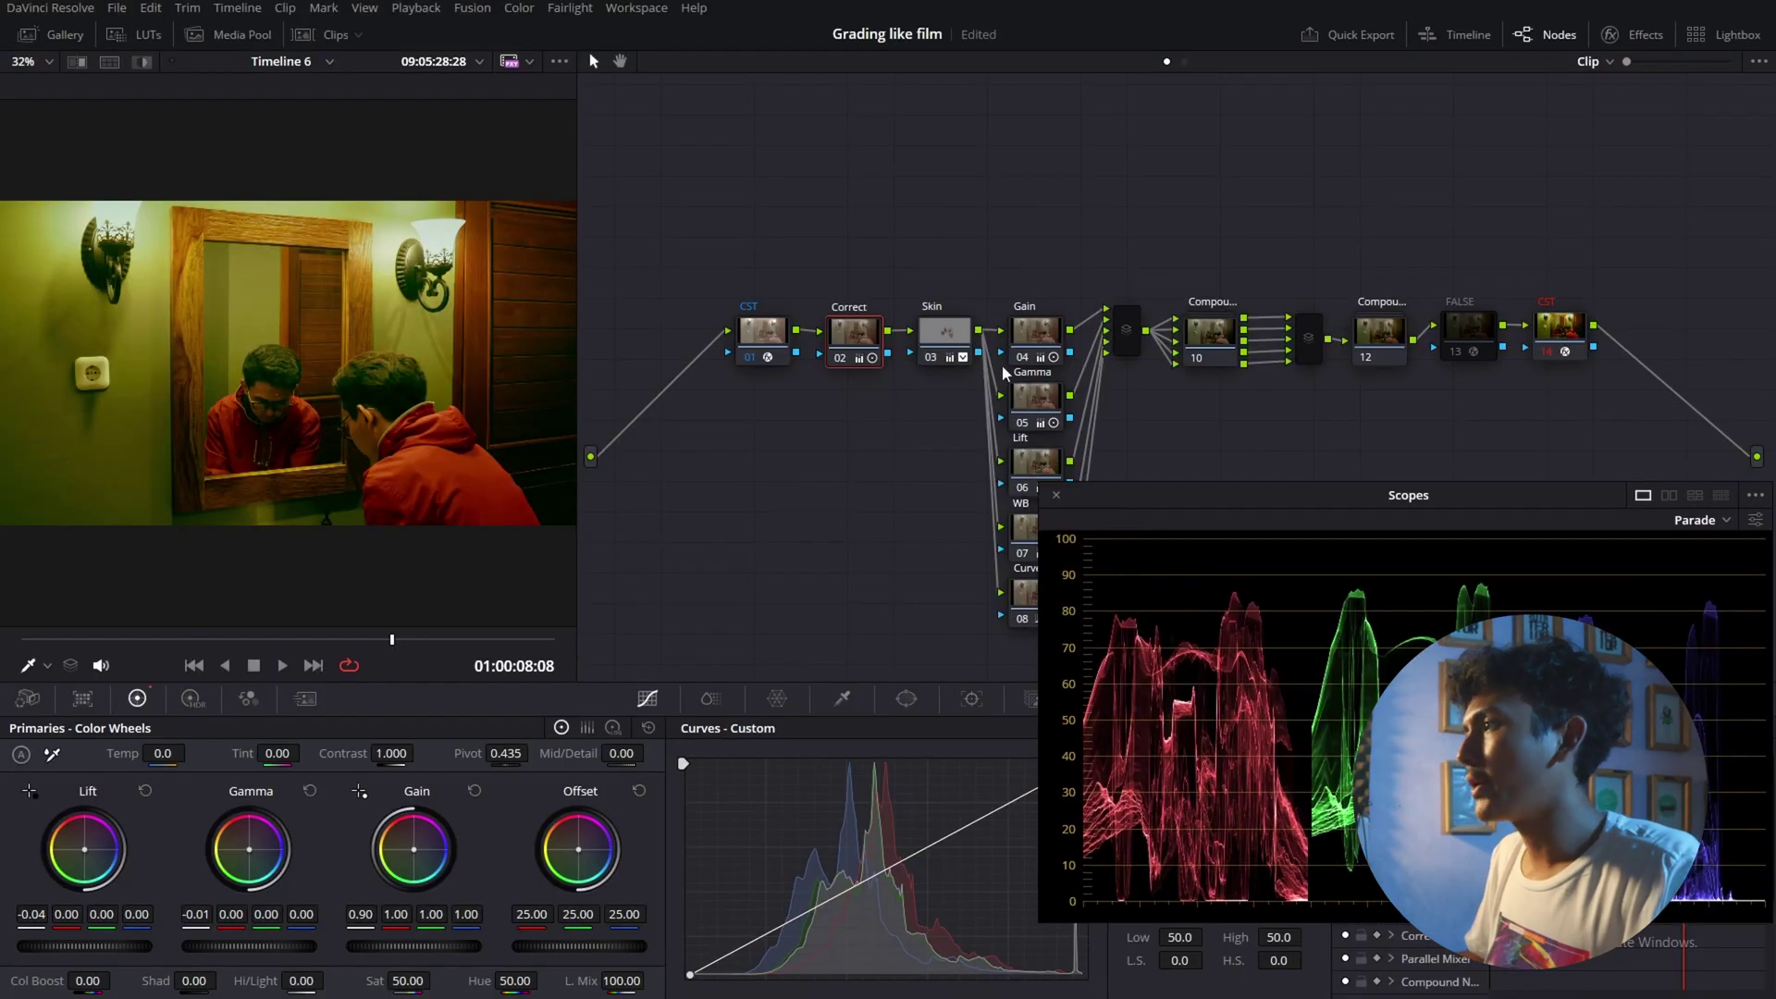
{"action": "left_click_drag", "start_coordinate": [918, 215], "coordinate": [1448, 587]}
{"action": "left_click_drag", "start_coordinate": [1397, 498], "coordinate": [1274, 739]}
{"action": "left_click_drag", "start_coordinate": [1059, 194], "coordinate": [1485, 625]}
{"action": "key", "text": "ctrl+d"}
{"action": "left_click", "coordinate": [843, 356]}
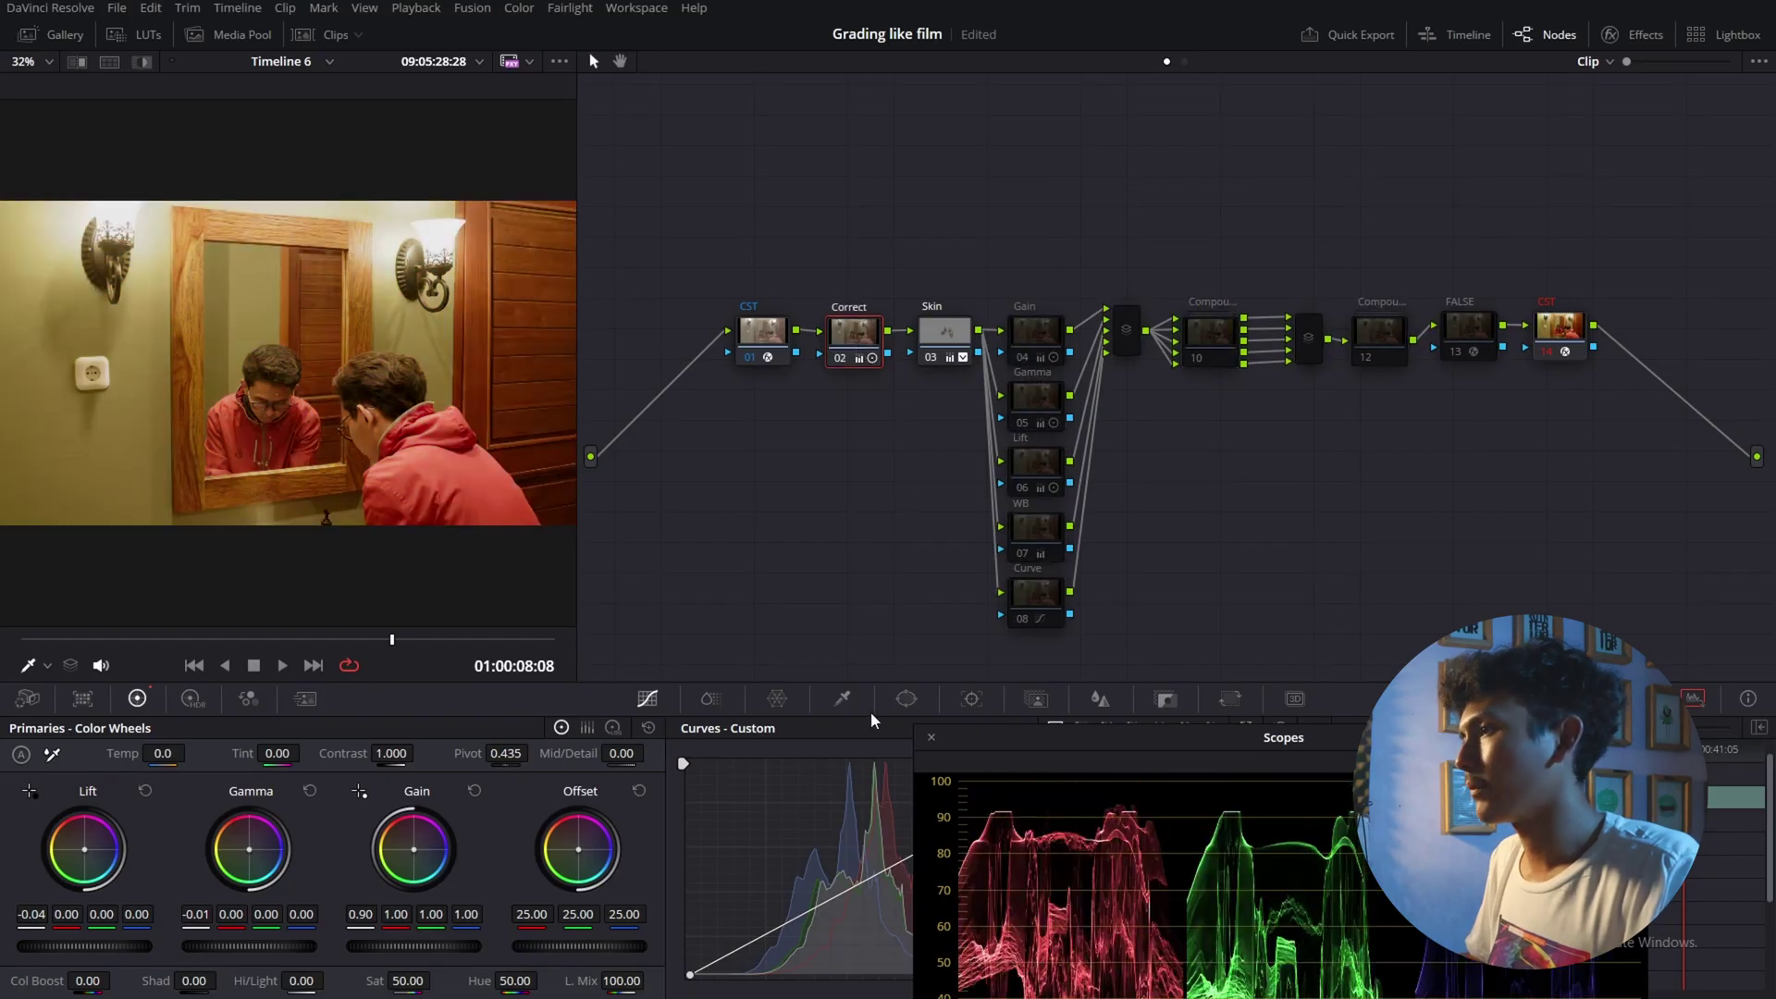
Bring the scopes window up over the node graph and toggle the Correct node to compare its effect on the image and parade
{"action": "left_click_drag", "start_coordinate": [945, 752], "coordinate": [951, 497]}
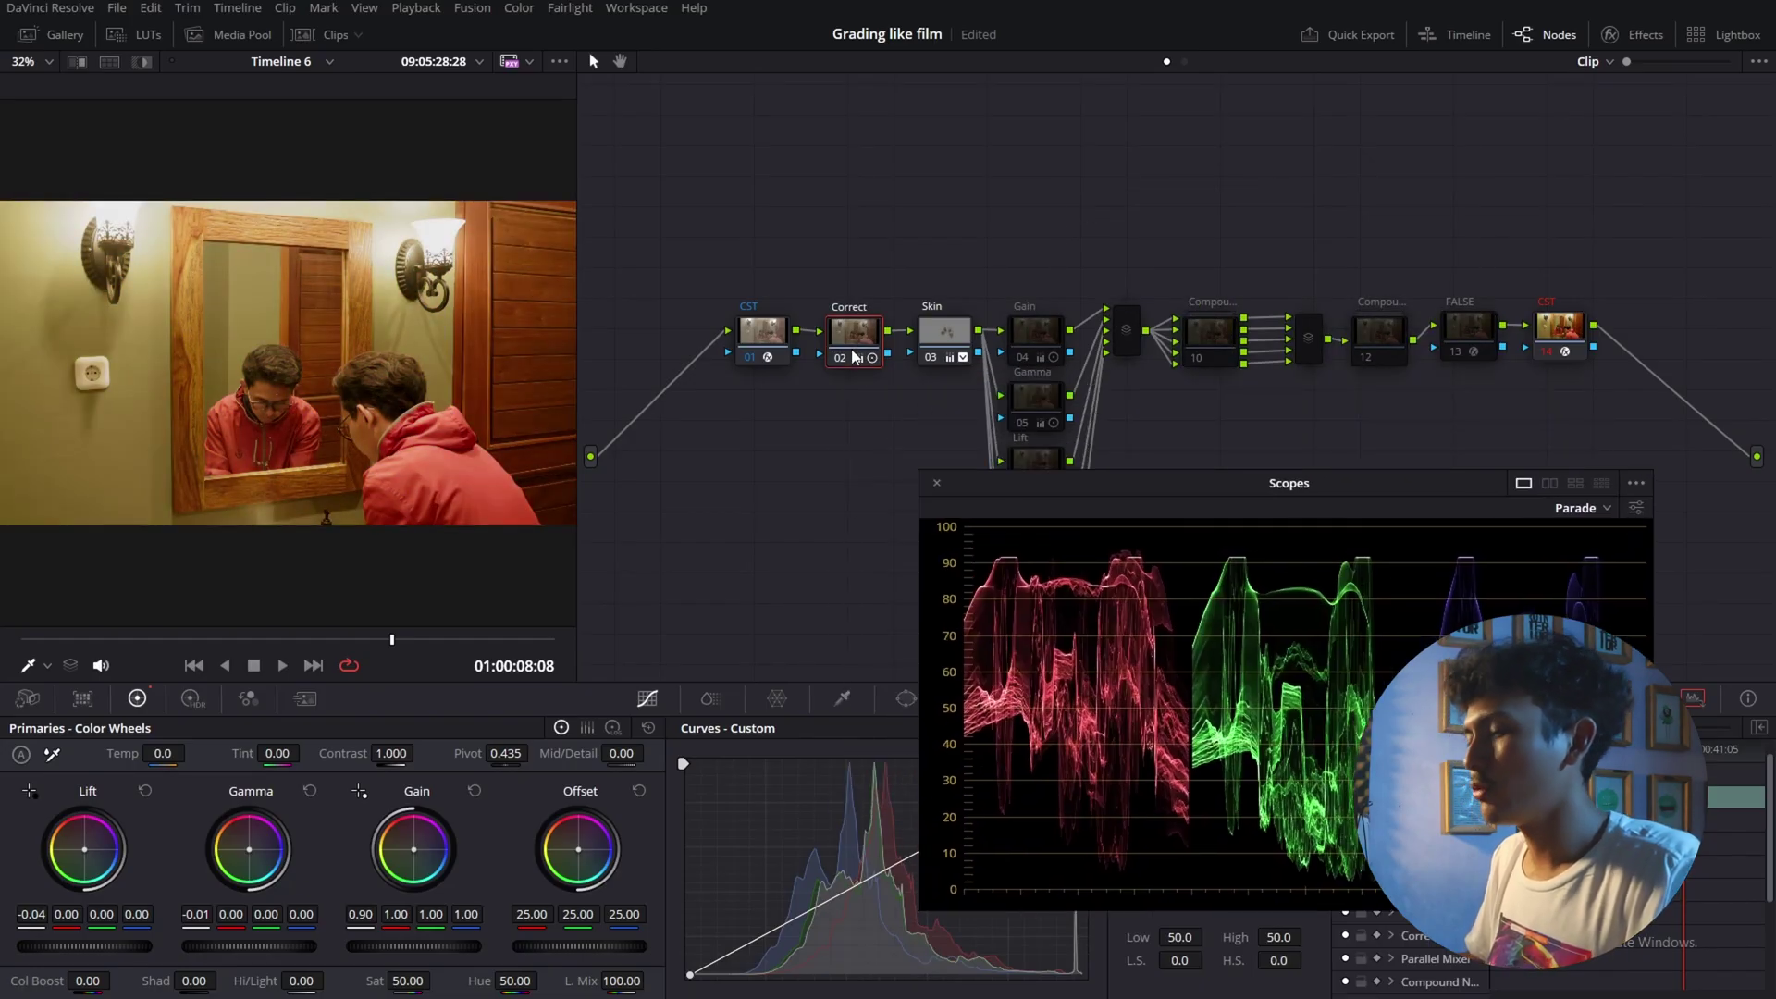
{"action": "left_click", "coordinate": [855, 359]}
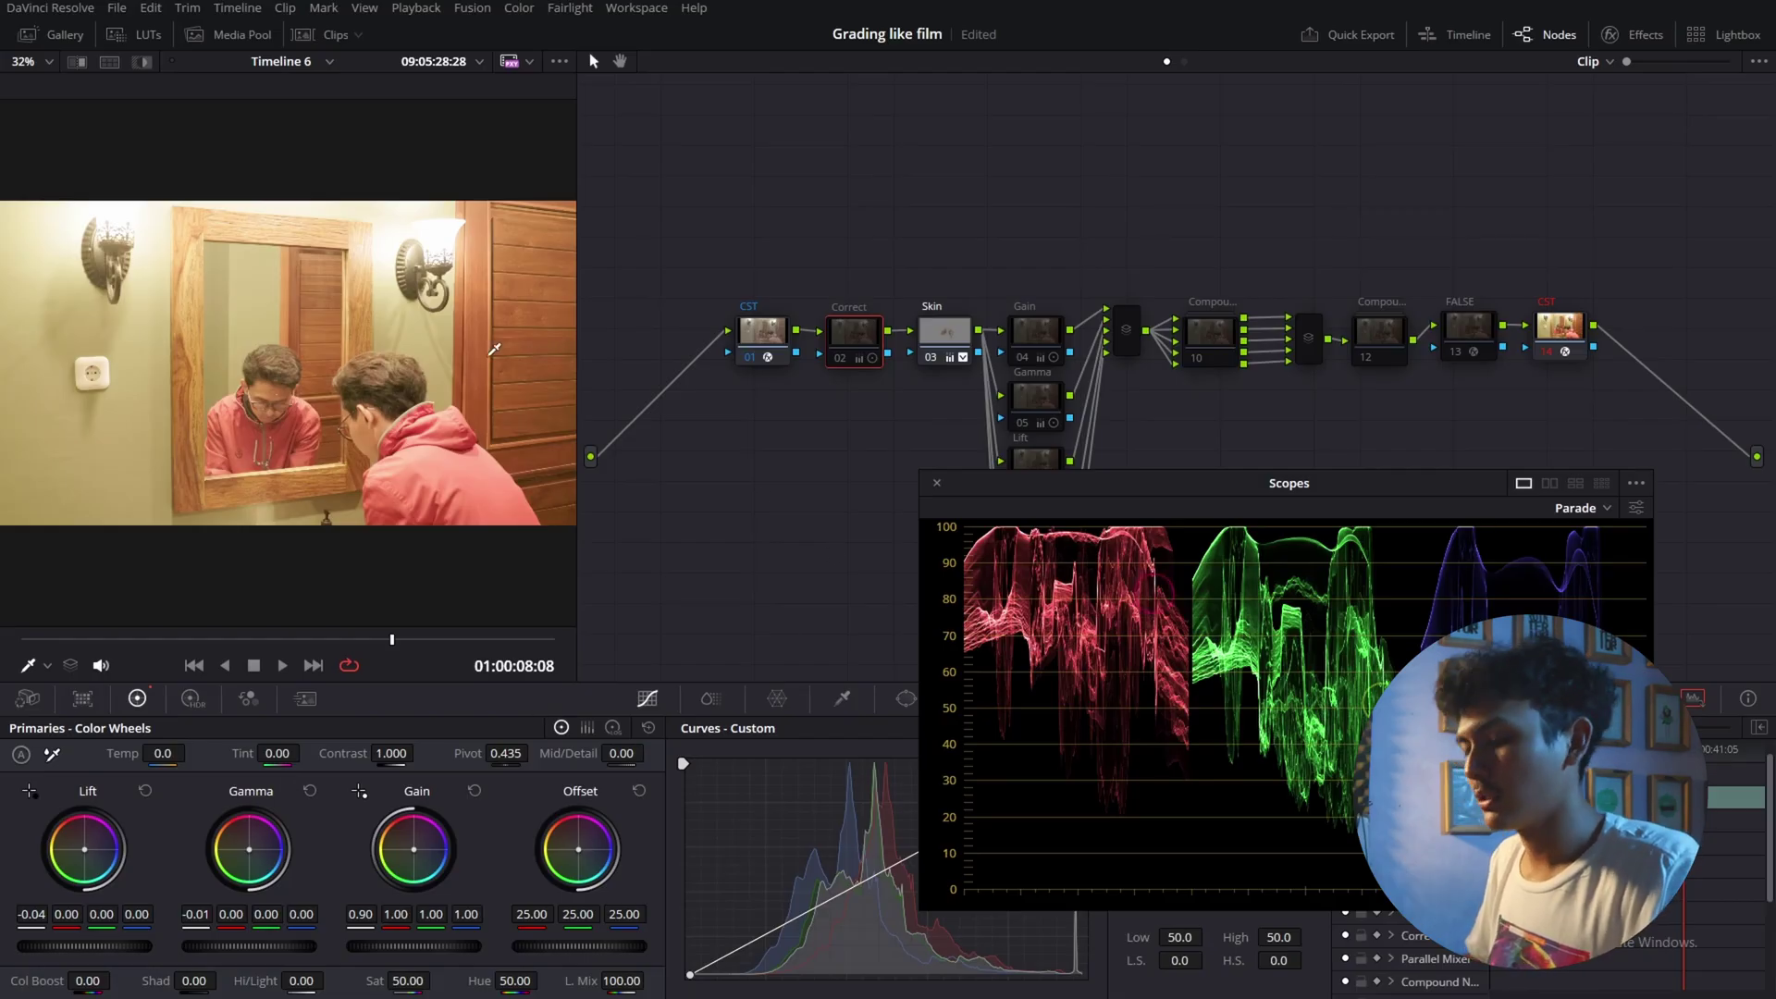
{"action": "key", "text": "ctrl+d"}
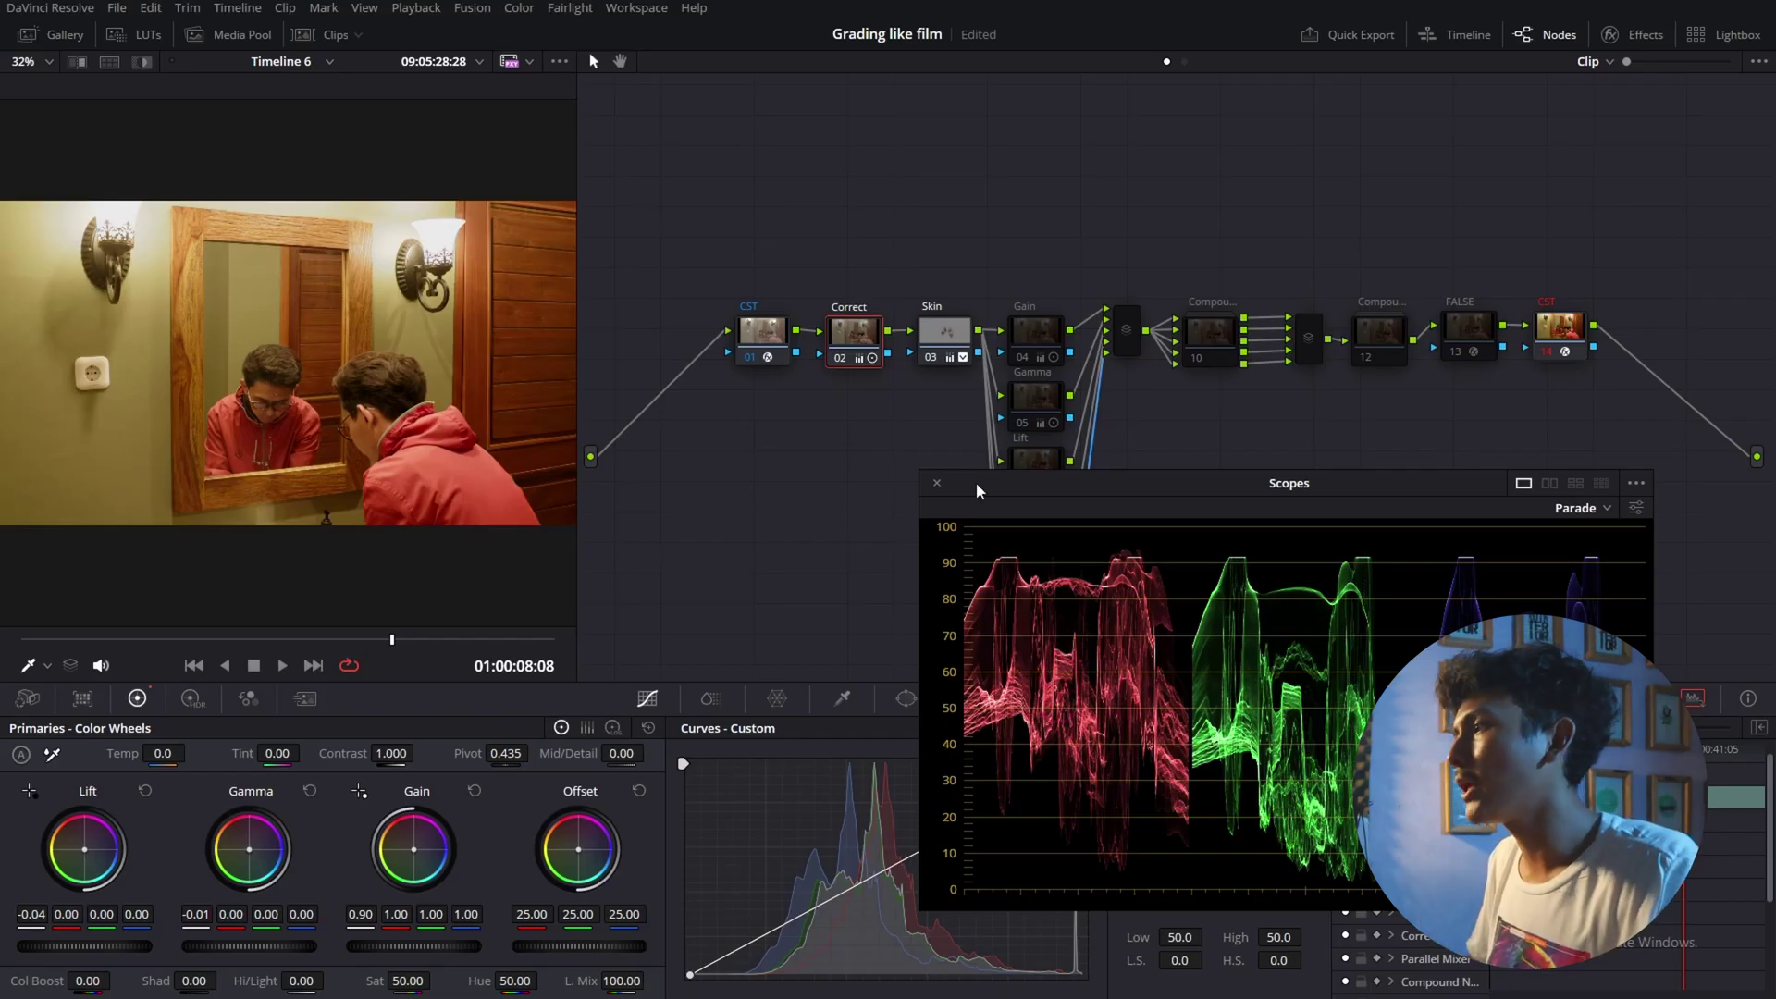
Enable the Gain node and toggle it off and on to compare the highlights on the parade scope
{"action": "left_click_drag", "start_coordinate": [982, 492], "coordinate": [1000, 710]}
{"action": "left_click", "coordinate": [1048, 355]}
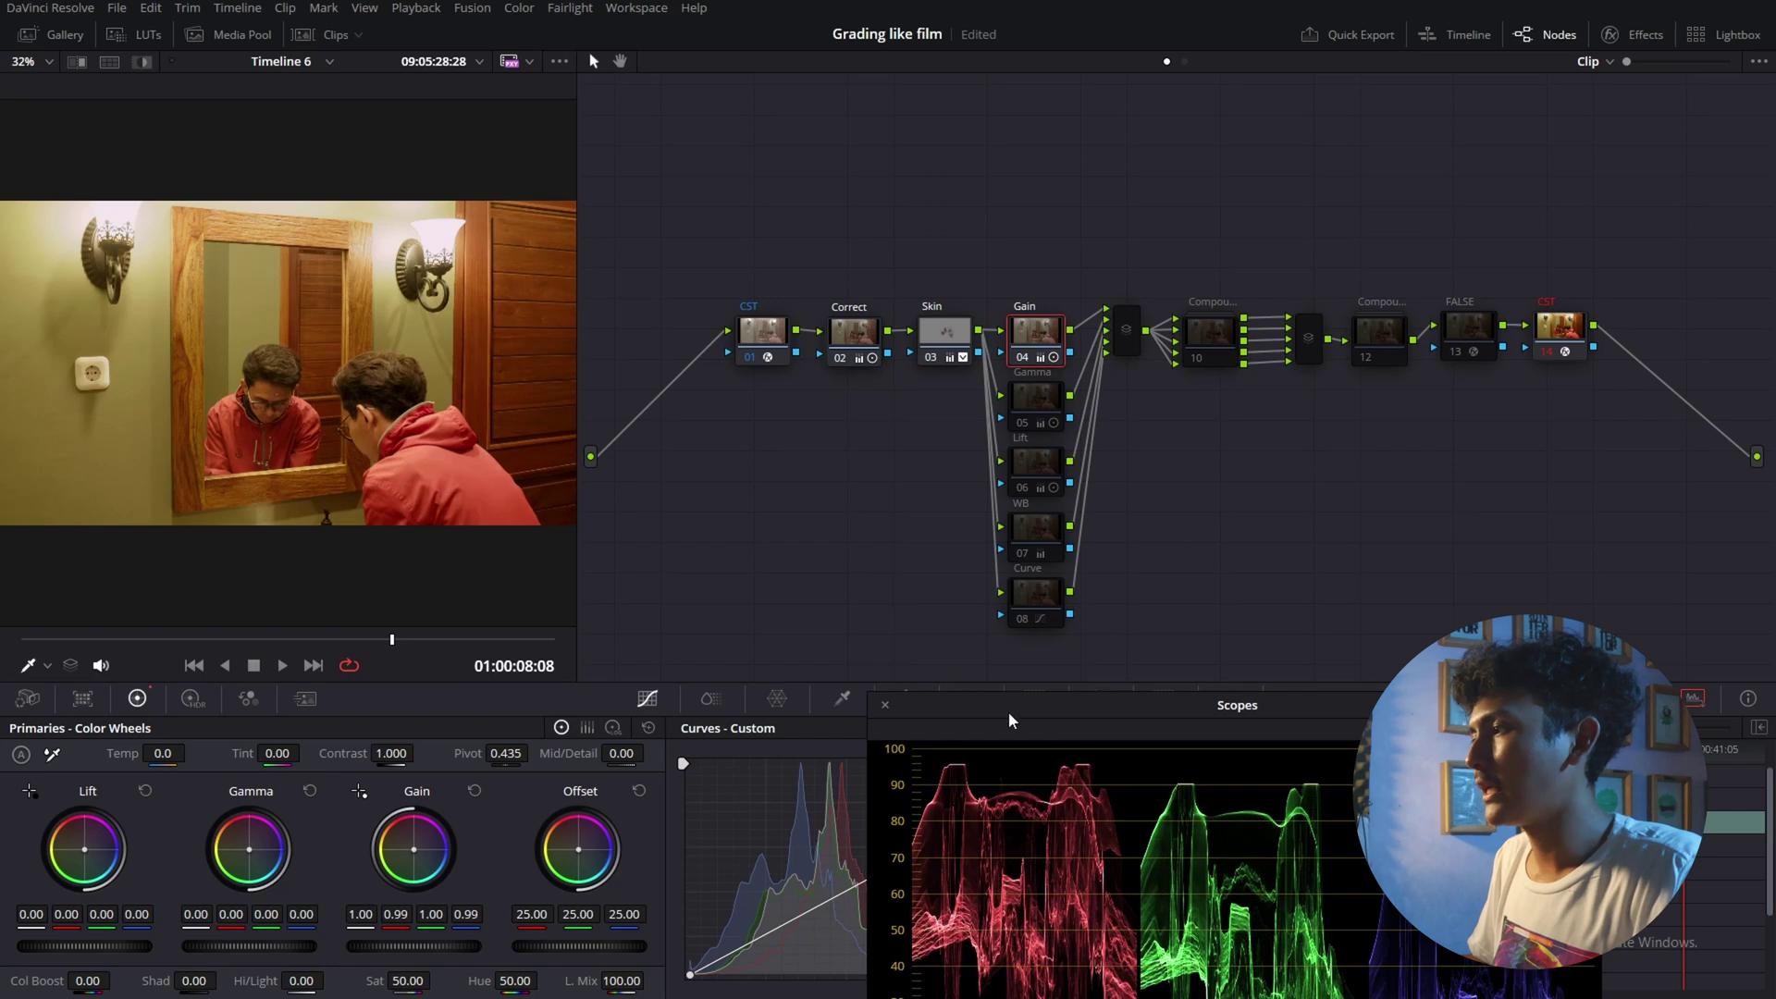
{"action": "left_click_drag", "start_coordinate": [1010, 721], "coordinate": [1014, 524]}
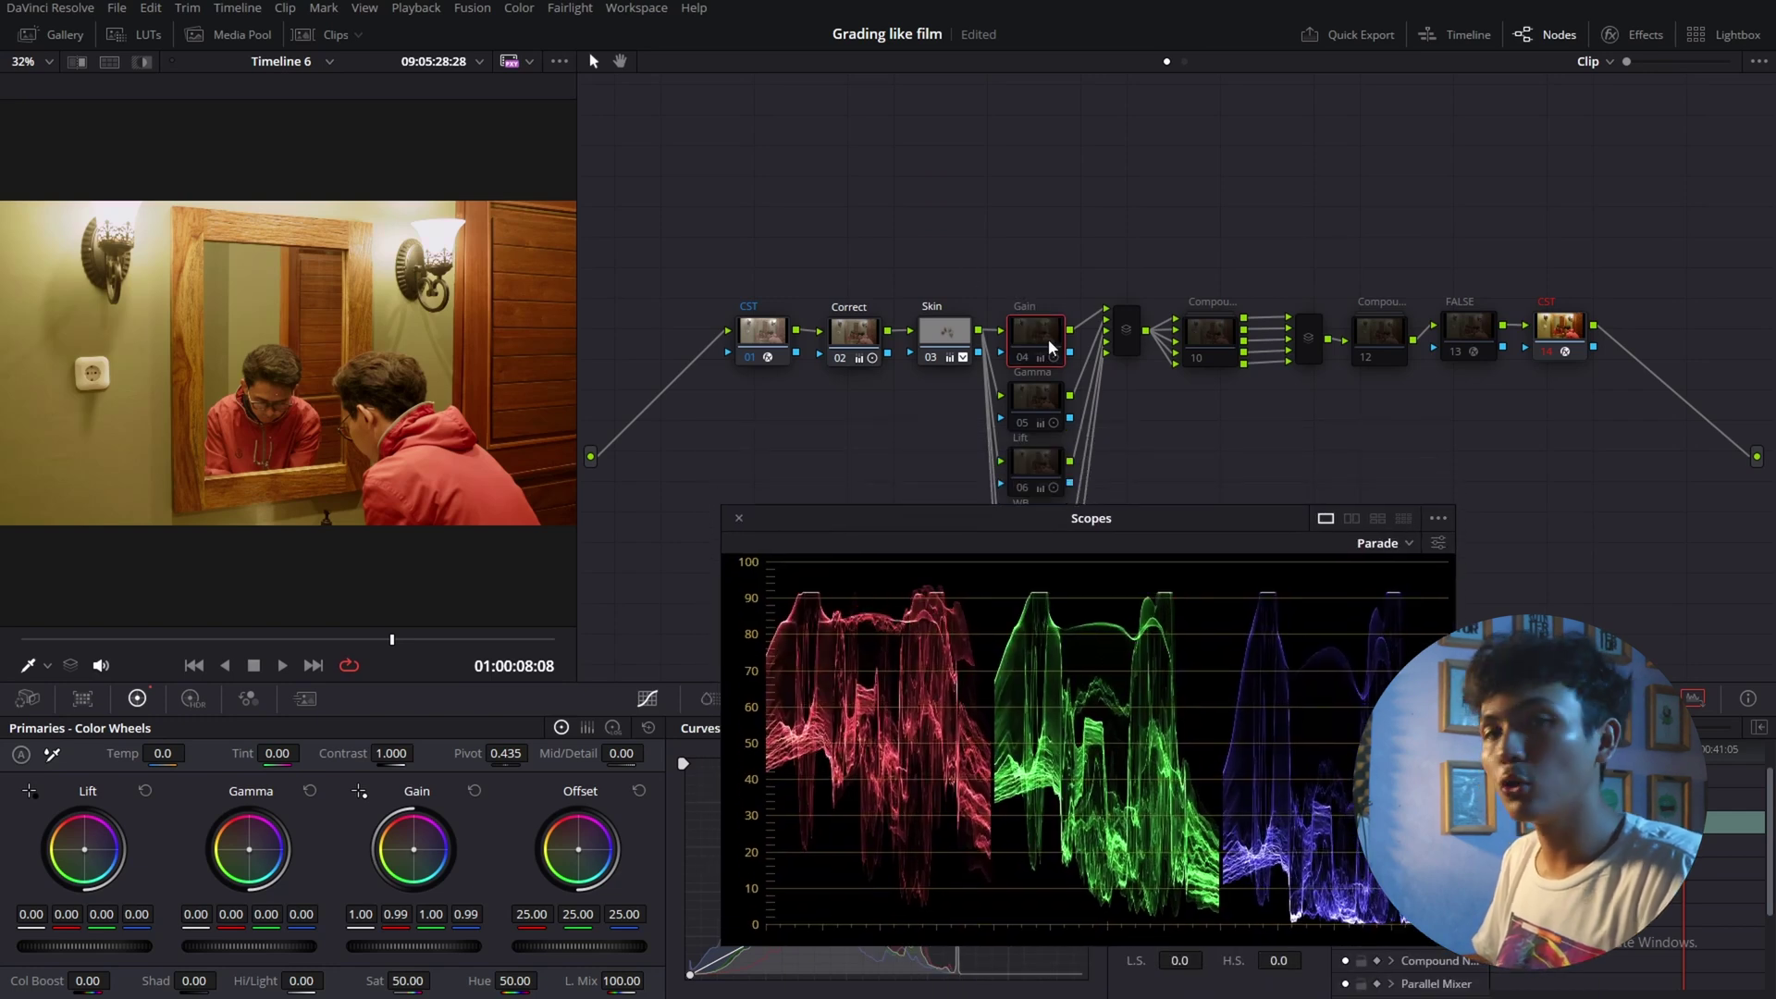
{"action": "key", "text": "ctrl+d"}
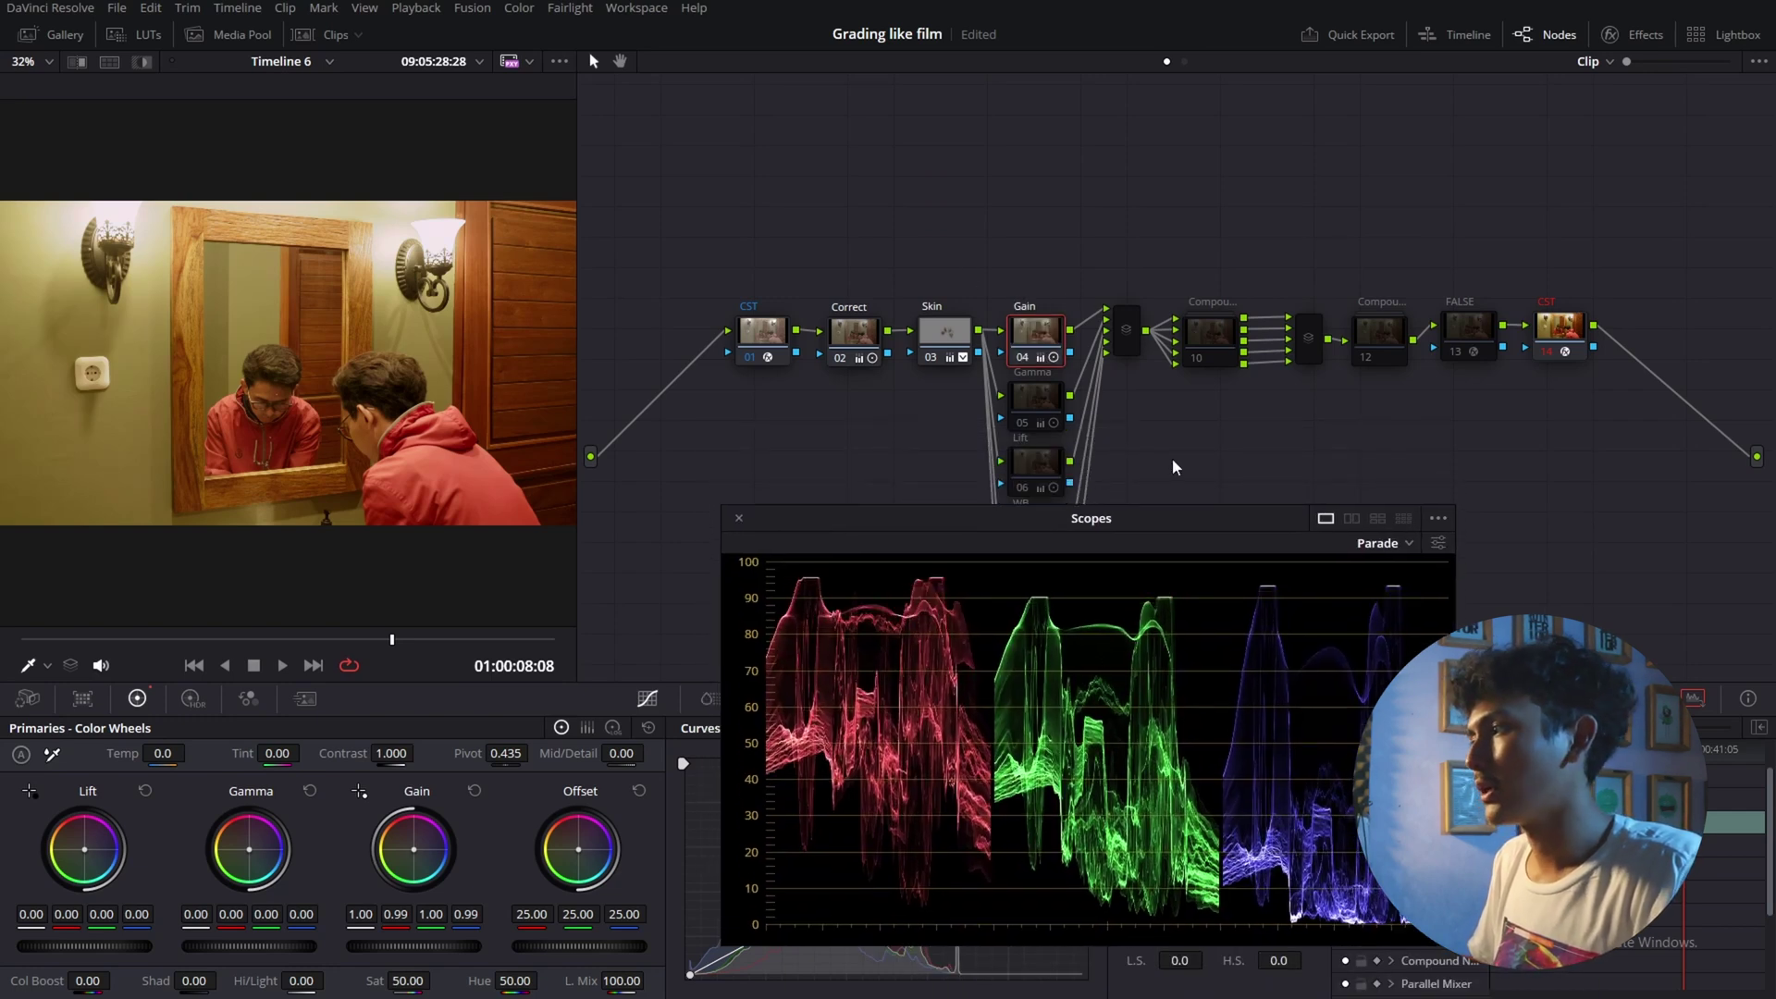
{"action": "key", "text": "ctrl+d"}
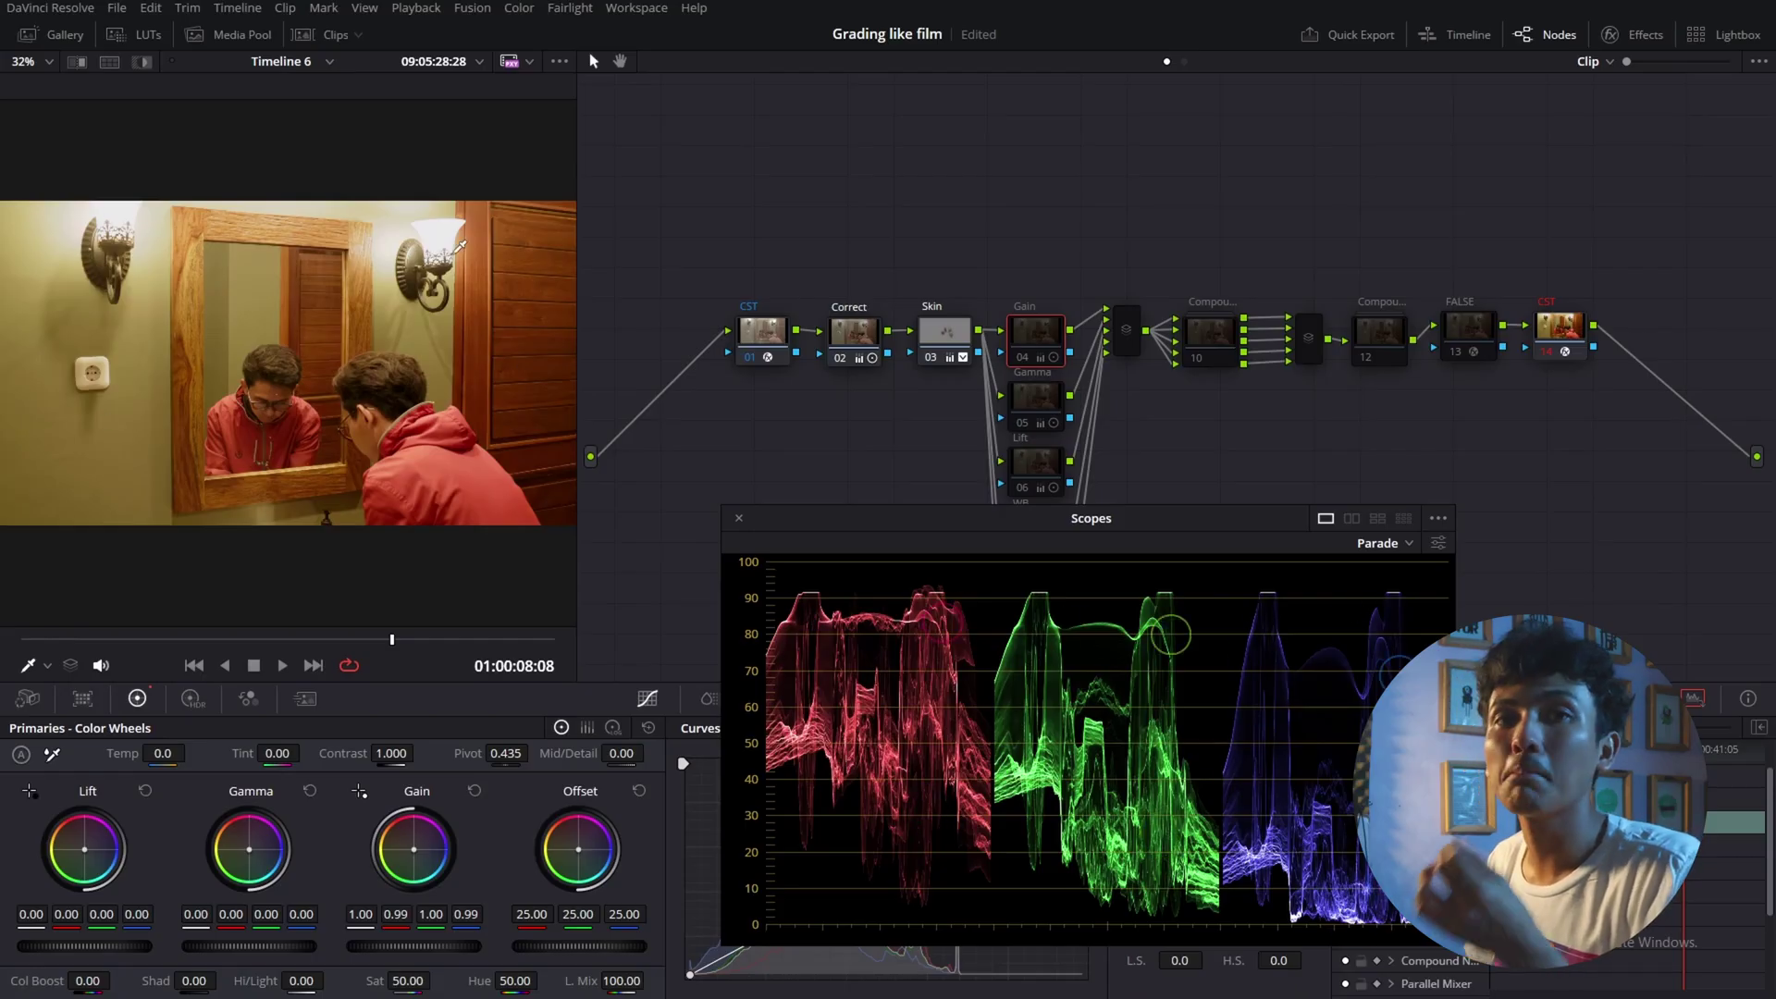
{"action": "key", "text": "ctrl+d"}
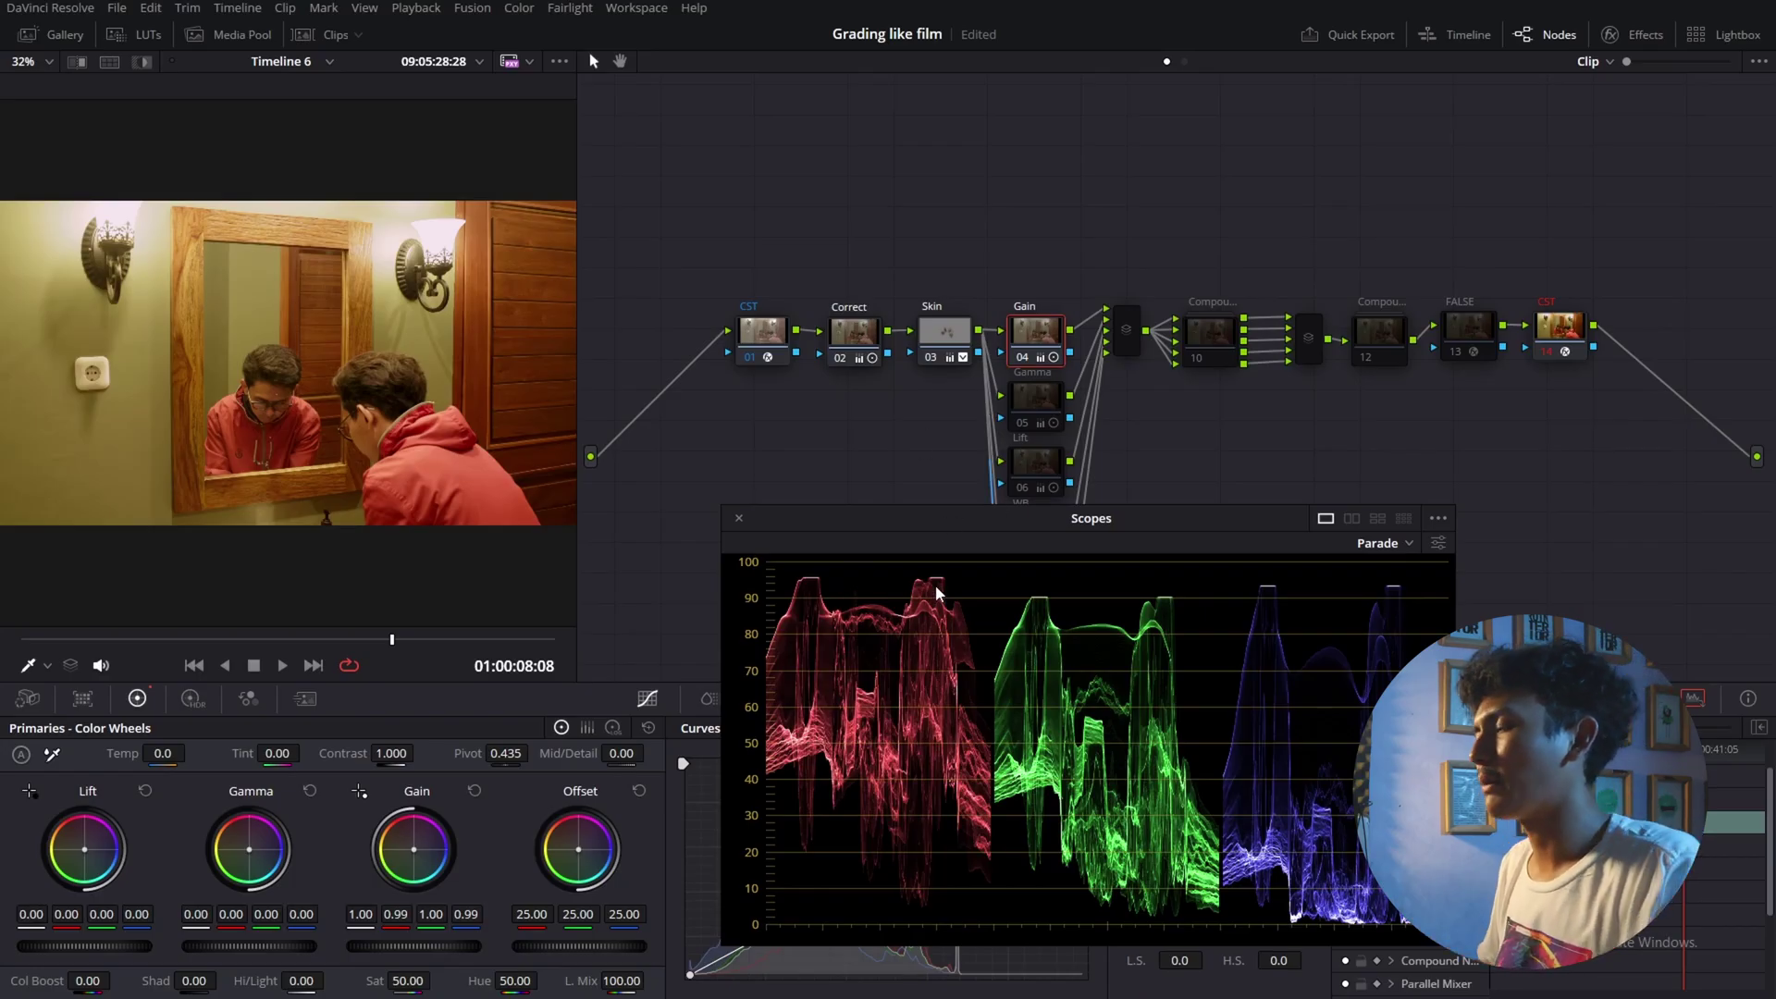
Move the scopes window clear of the parallel nodes, enable the Gamma node, and inspect its red gamma value
{"action": "left_click_drag", "start_coordinate": [1141, 523], "coordinate": [1114, 575]}
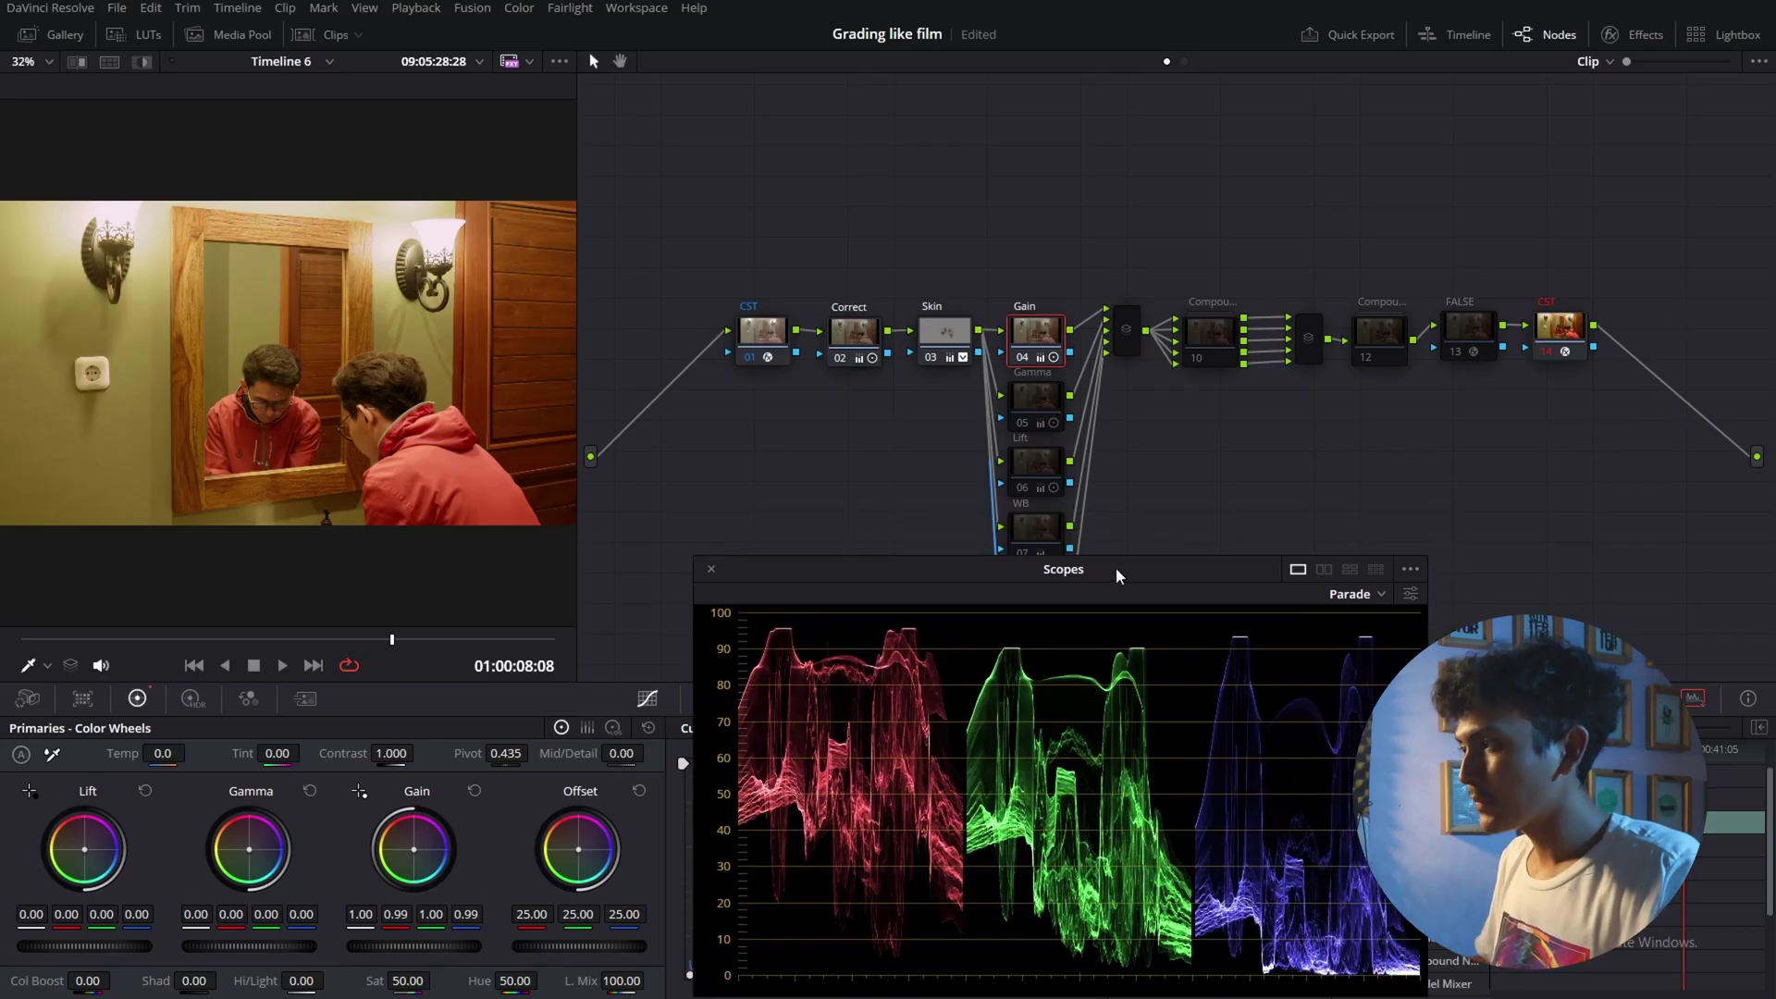
{"action": "left_click", "coordinate": [1032, 396]}
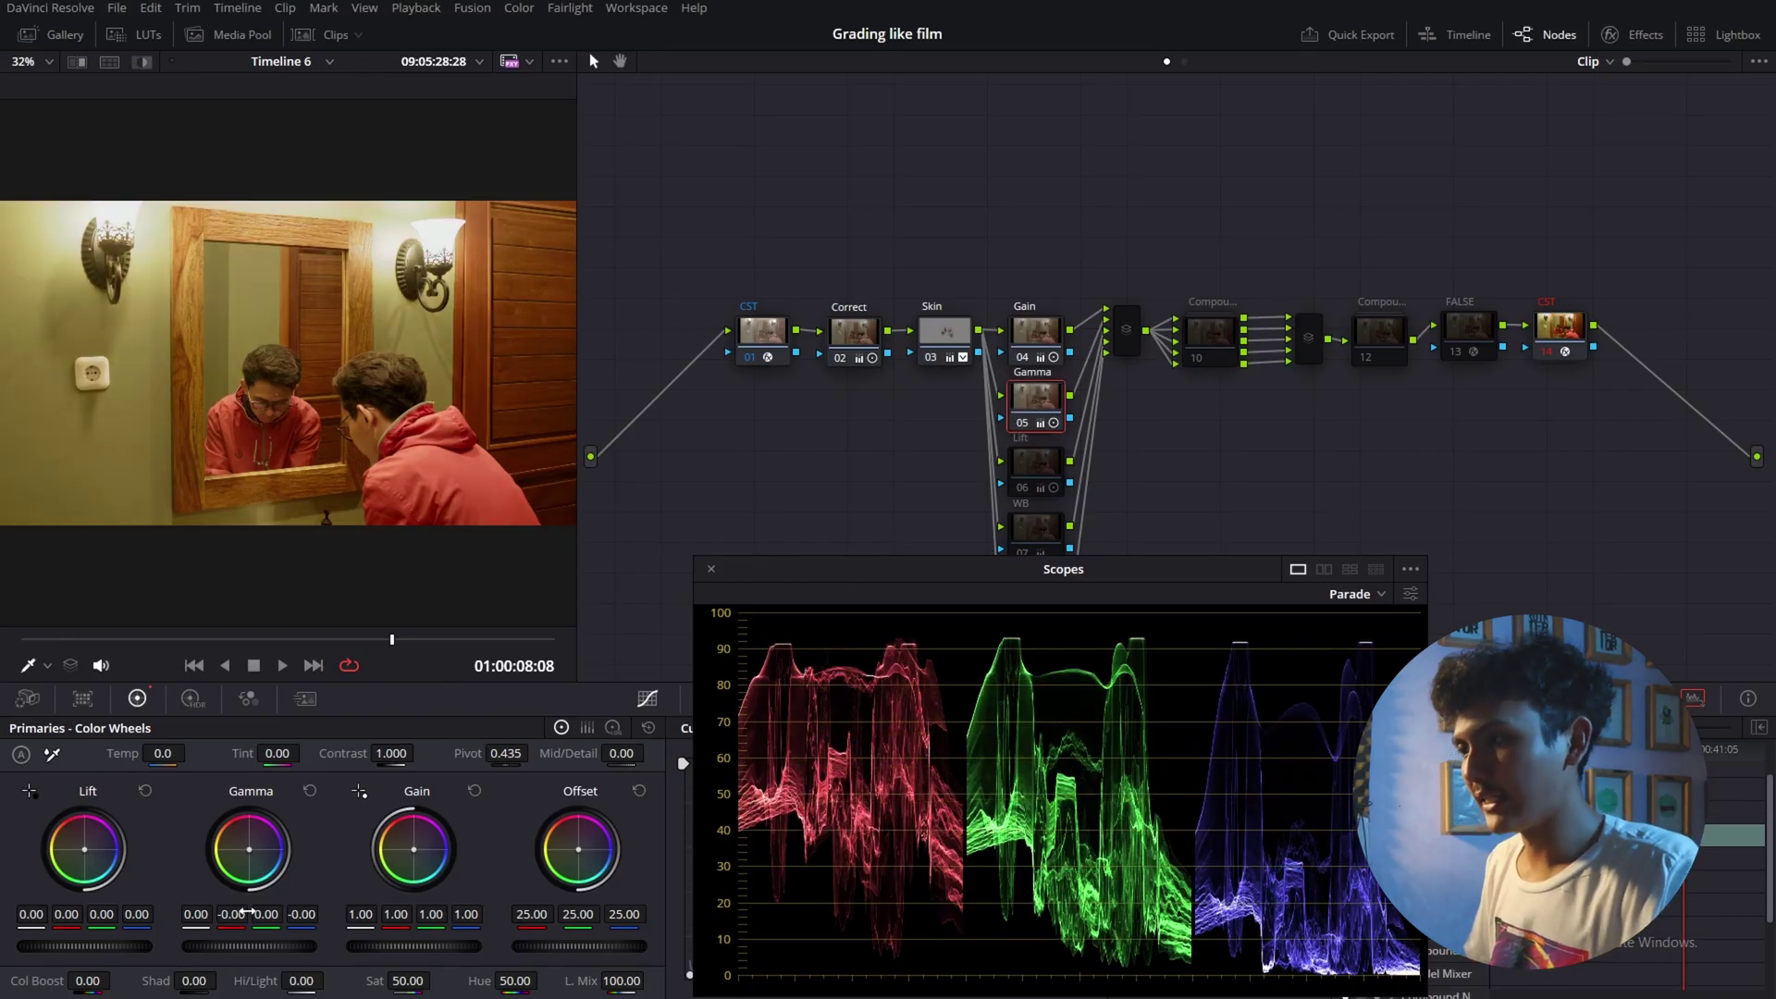
{"action": "left_click", "coordinate": [231, 916]}
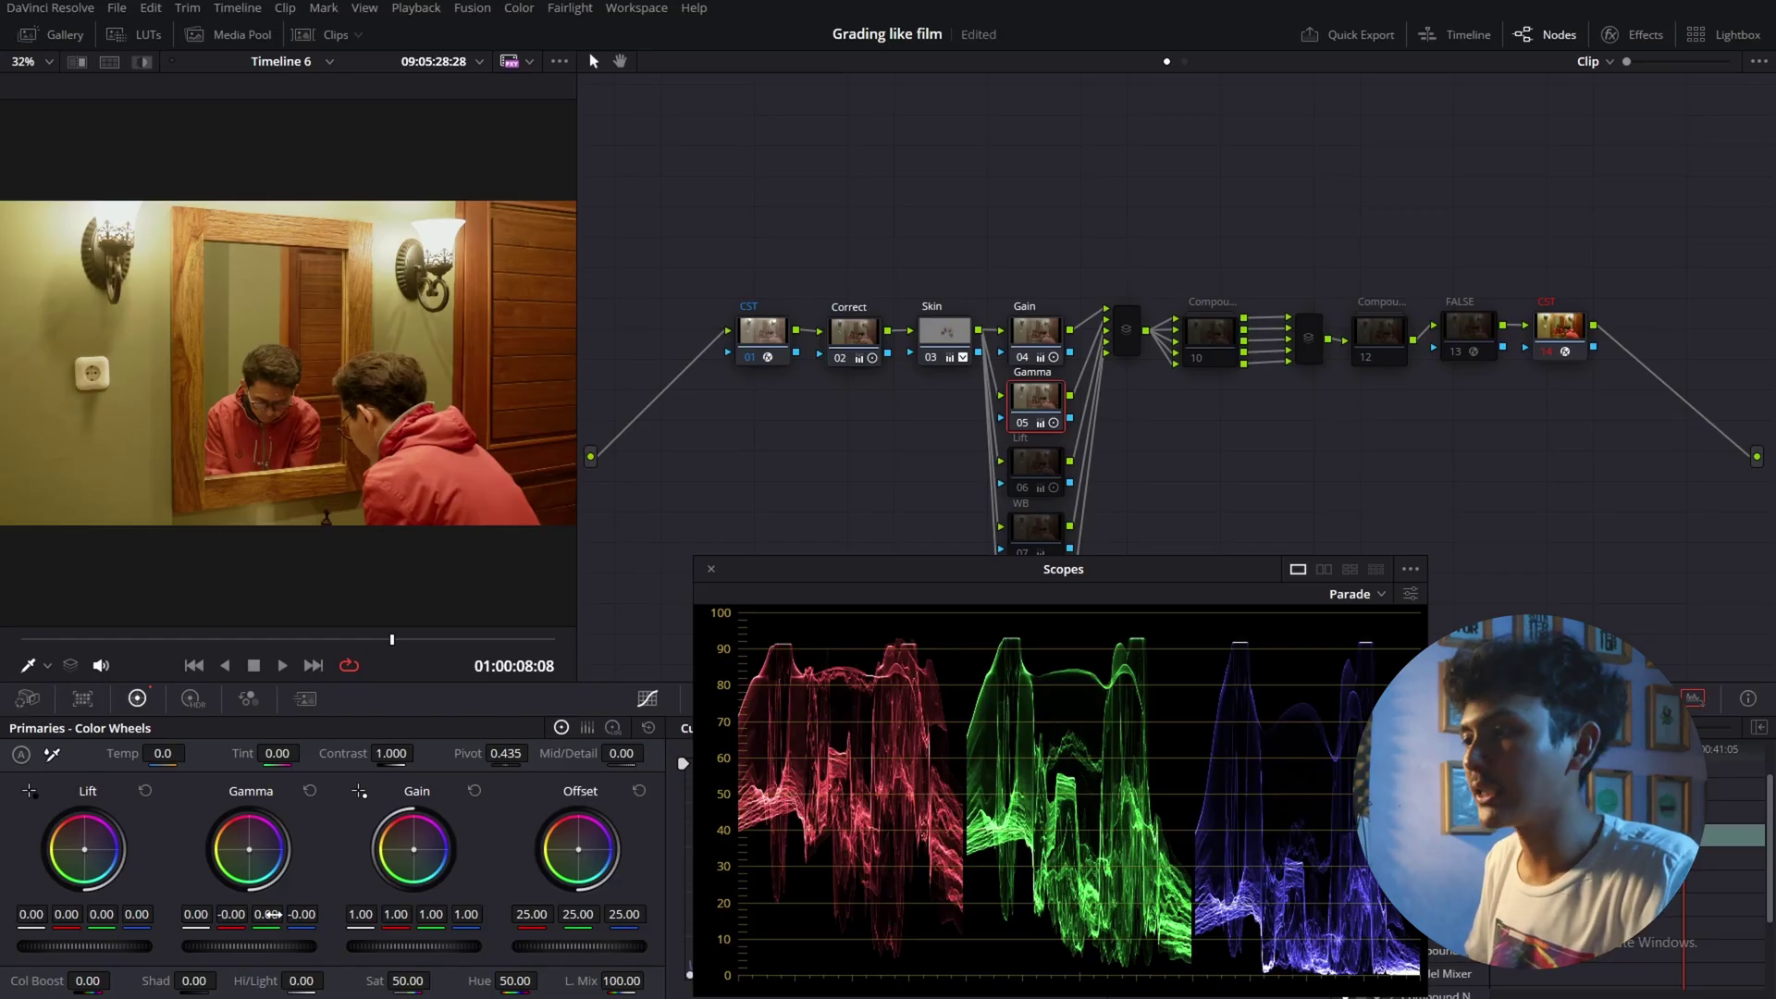
Enable the Lift node, compare the shadows on the parade scope, and close the floating scopes window
{"action": "left_click", "coordinate": [1036, 467]}
{"action": "left_click_drag", "start_coordinate": [992, 583], "coordinate": [982, 630]}
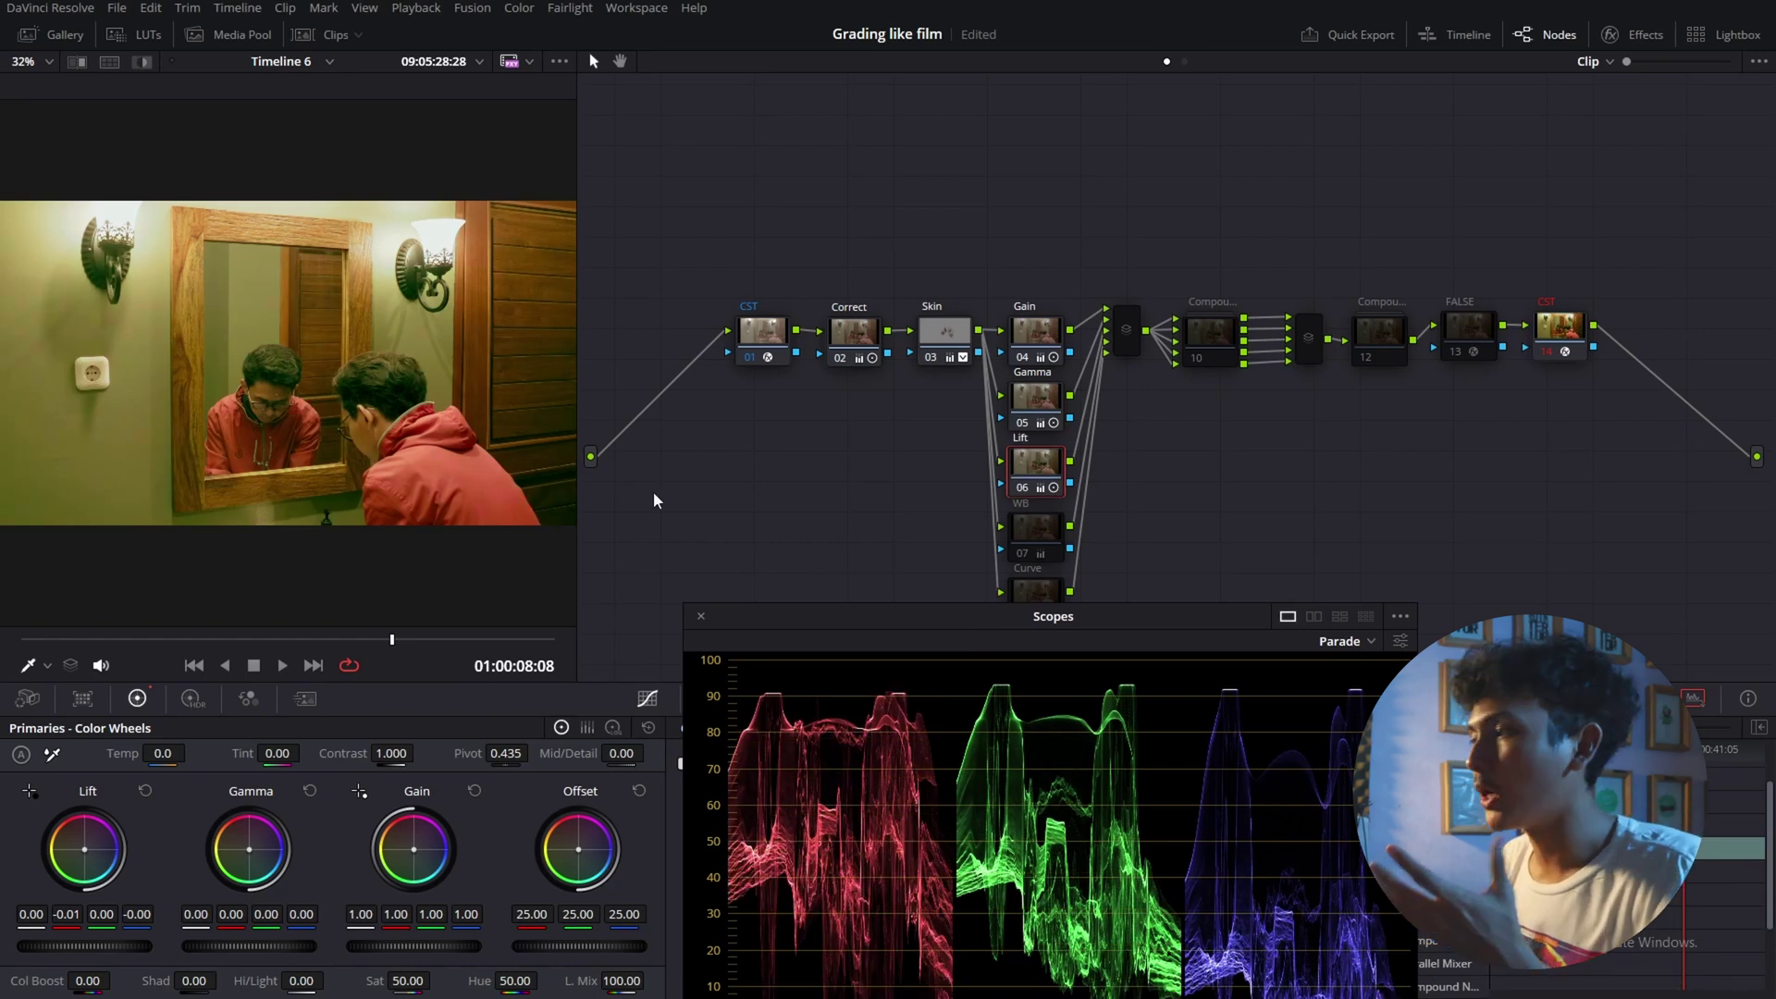
{"action": "left_click_drag", "start_coordinate": [1010, 627], "coordinate": [978, 604]}
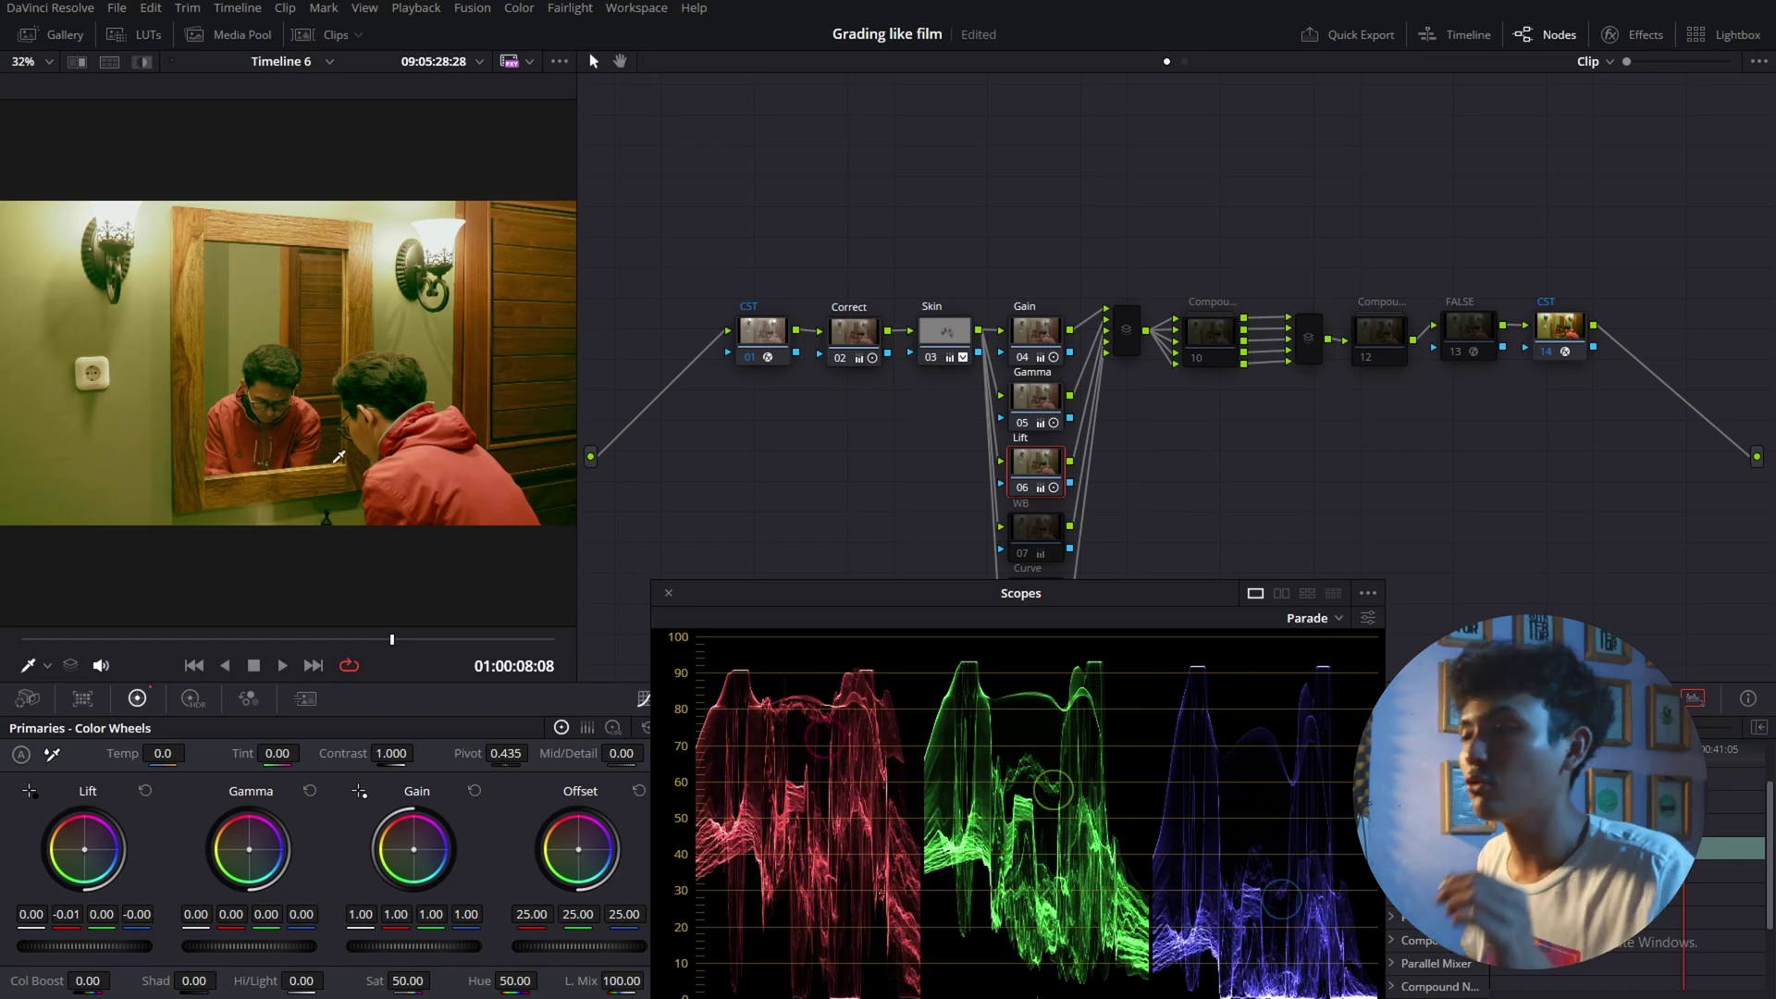
{"action": "left_click", "coordinate": [669, 593]}
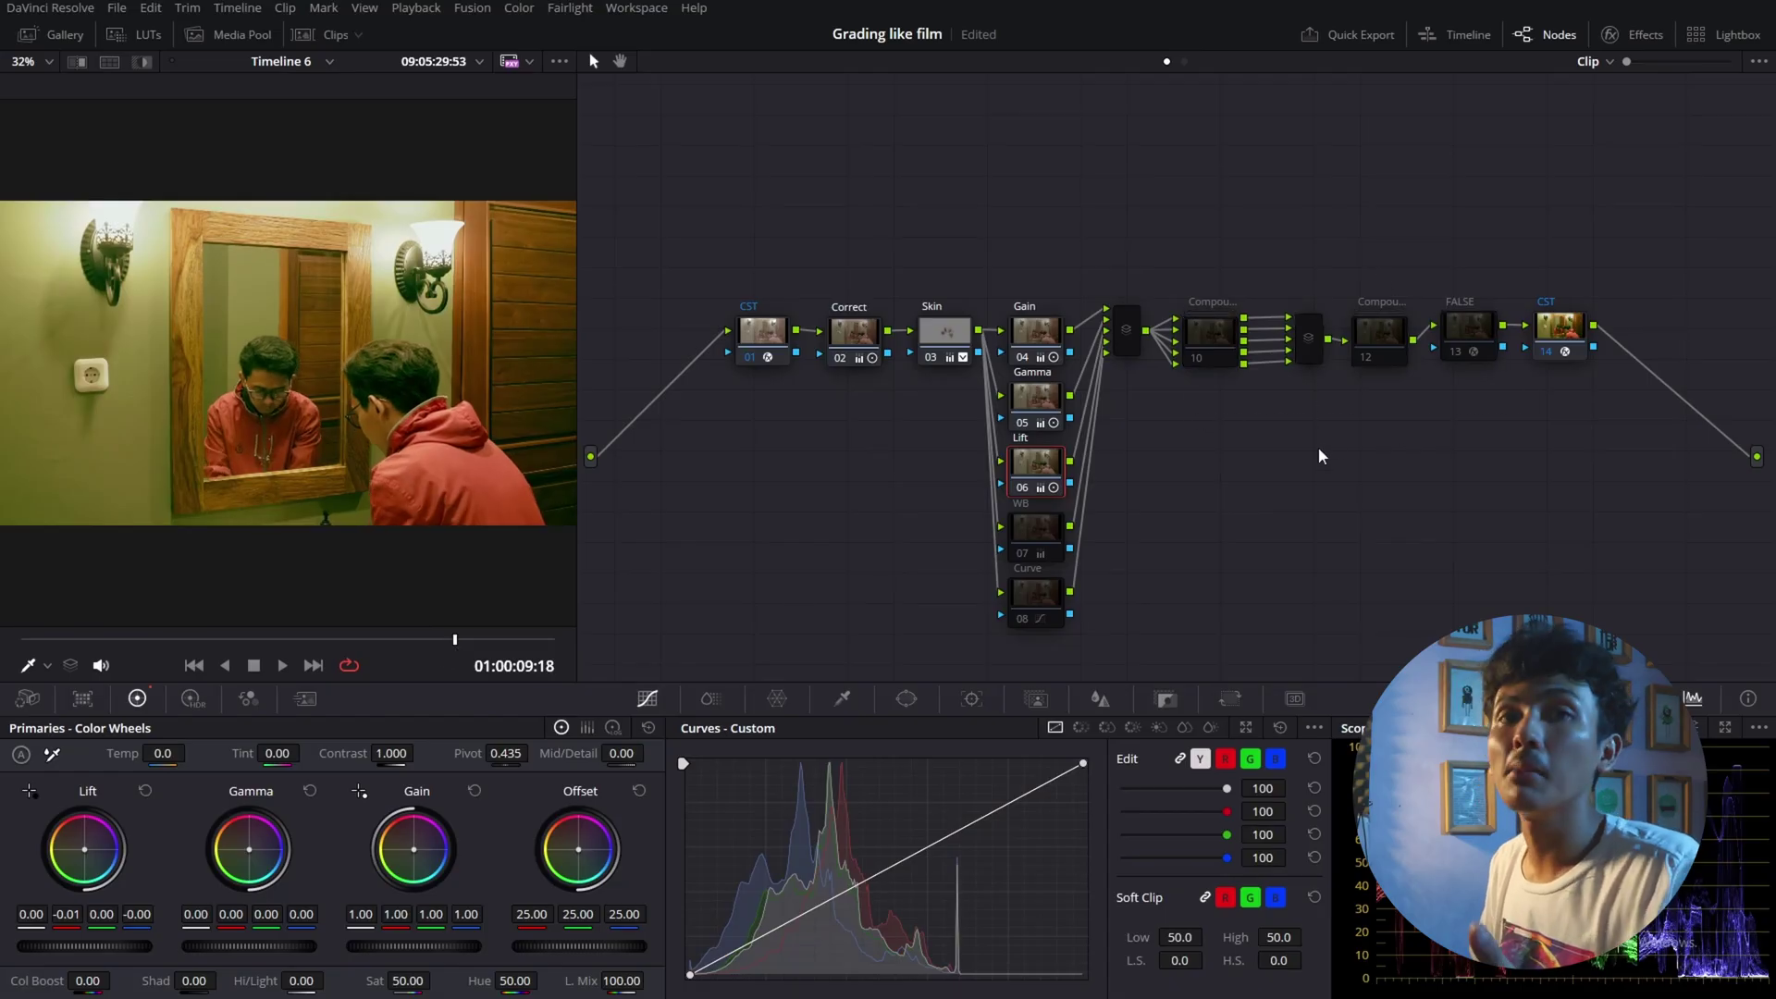
Try enabling compound node 10 after the parallel nodes, and toggle compound node 12 and the FALSE node
{"action": "left_click", "coordinate": [1195, 342]}
{"action": "key", "text": "ctrl+d"}
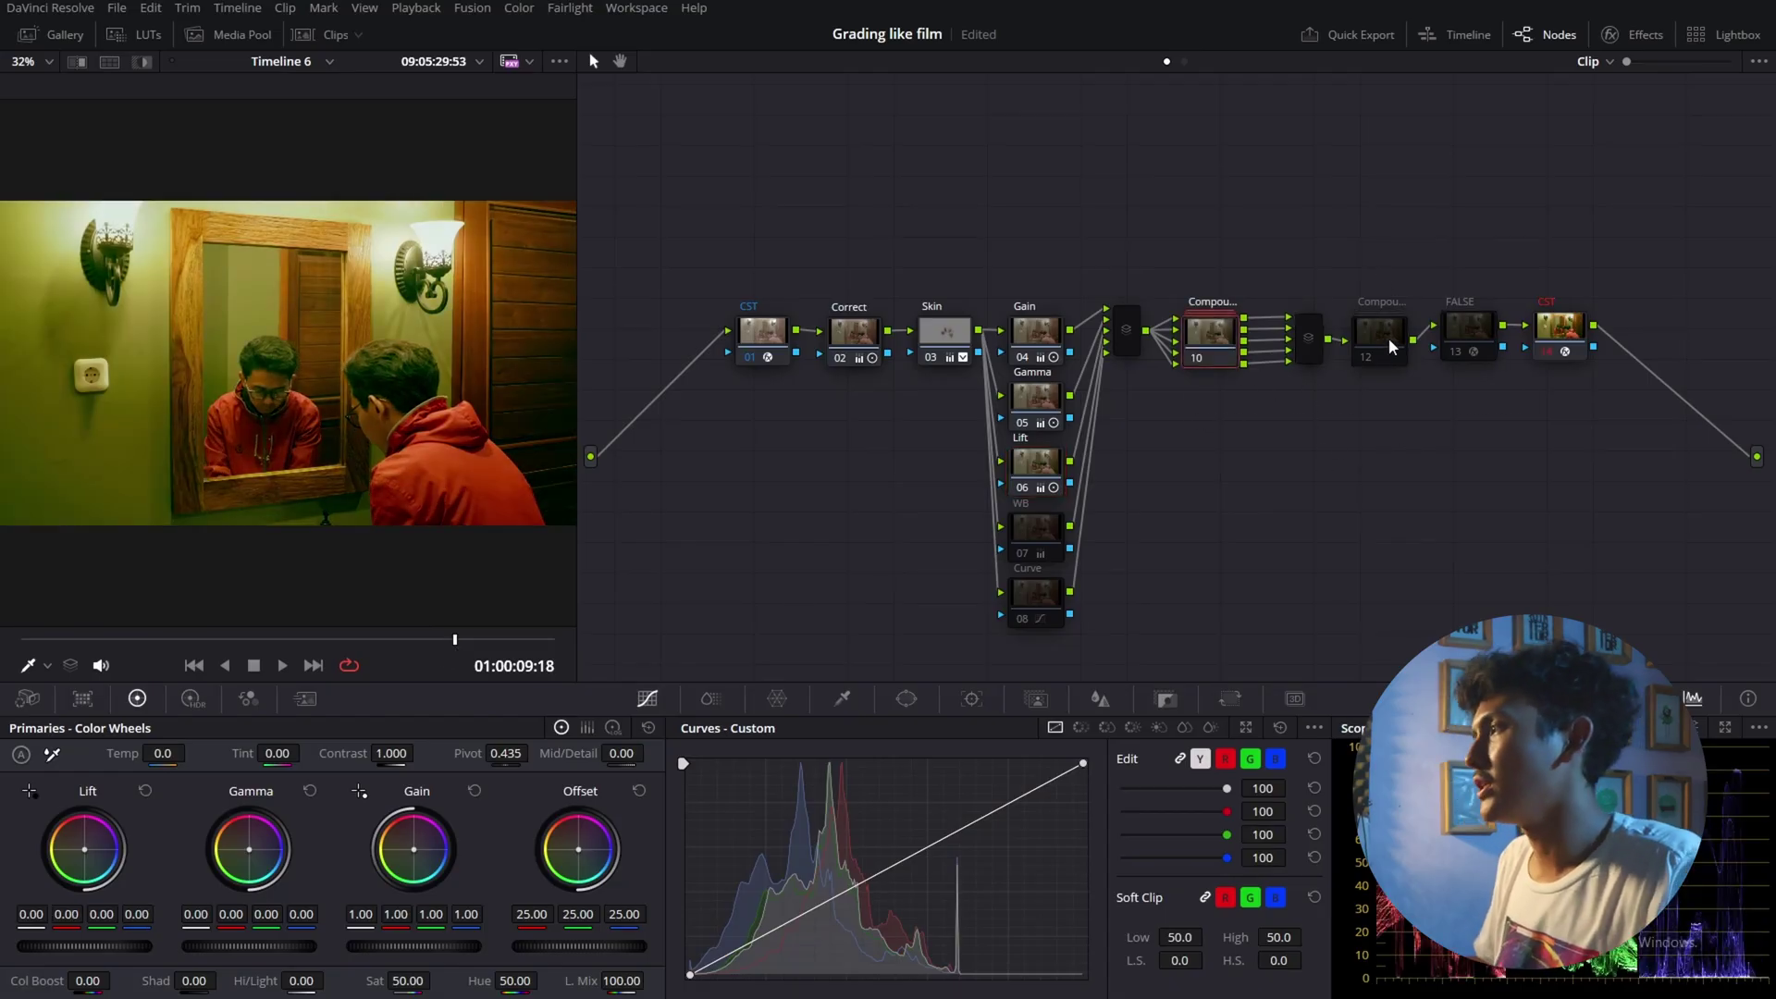
{"action": "left_click", "coordinate": [1390, 343], "text": "ctrl"}
{"action": "key", "text": "ctrl+d"}
{"action": "left_click", "coordinate": [1473, 342]}
{"action": "key", "text": "ctrl+d"}
{"action": "left_click", "coordinate": [1371, 357]}
{"action": "left_click", "coordinate": [1213, 355]}
{"action": "key", "text": "ctrl+d"}
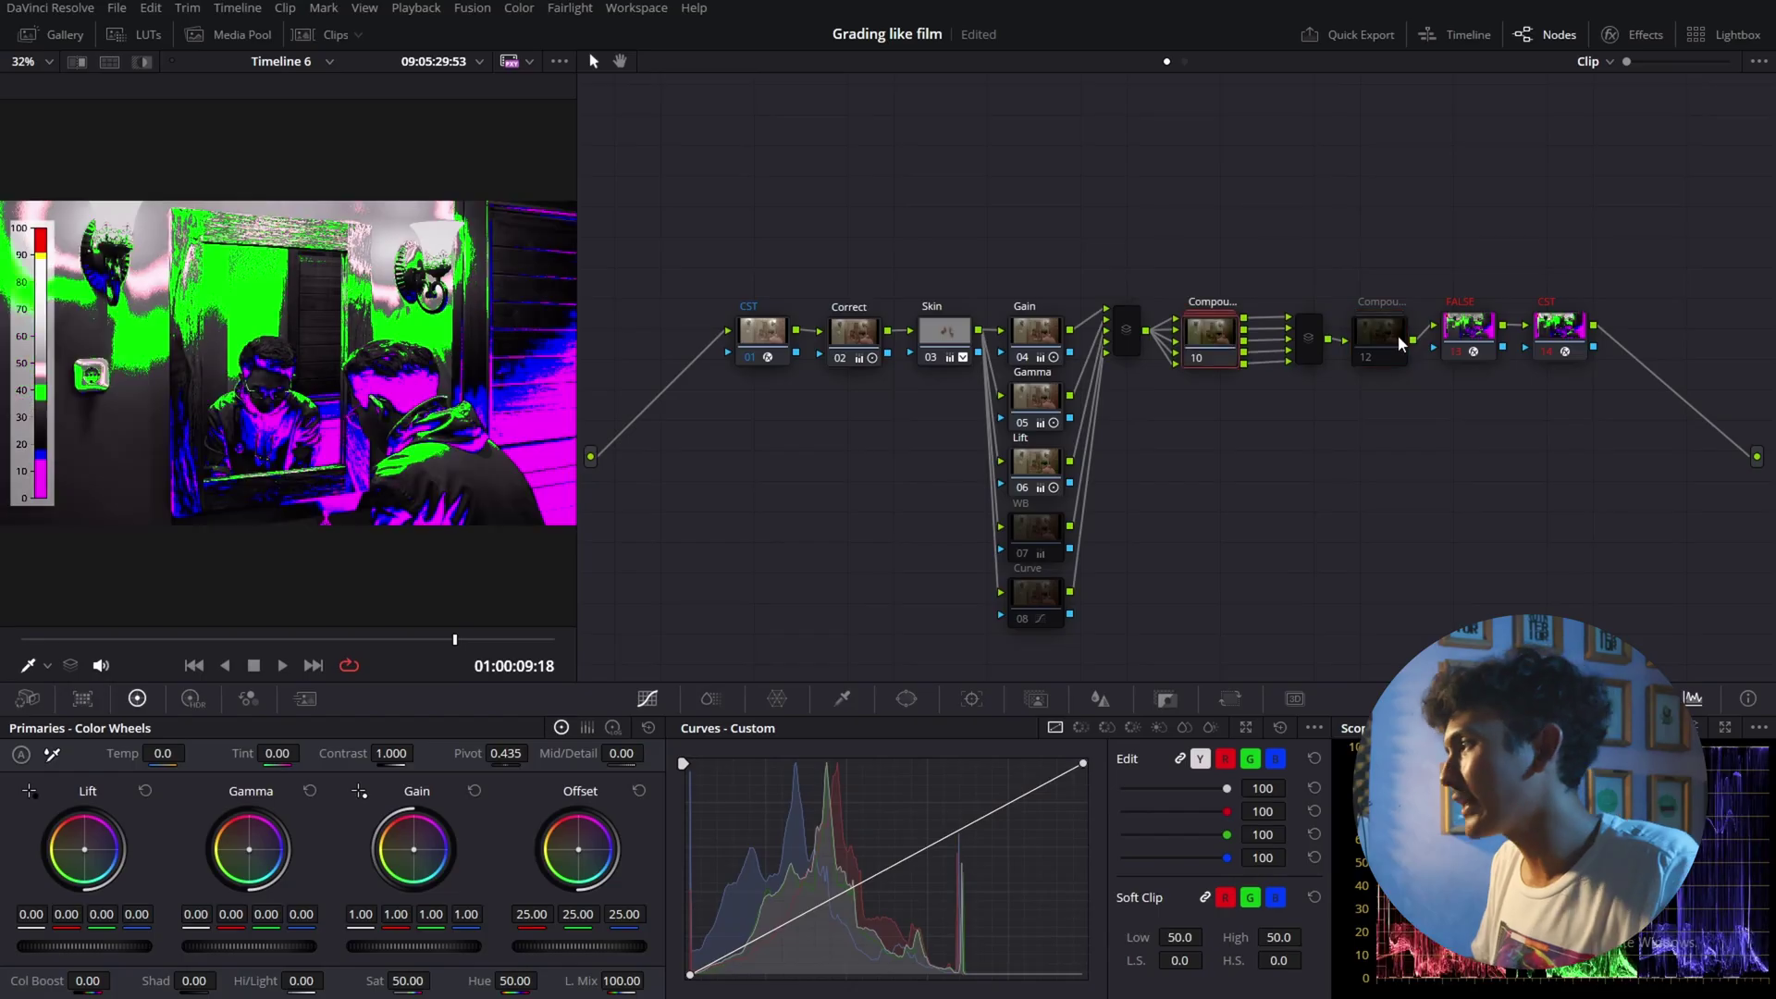
Enable compound node 12, turn off the FALSE node, and play the clip to preview the full grade
{"action": "left_click", "coordinate": [1396, 342]}
{"action": "key", "text": "ctrl+d"}
{"action": "left_click", "coordinate": [1478, 338]}
{"action": "key", "text": "ctrl+d"}
{"action": "key", "text": "space"}
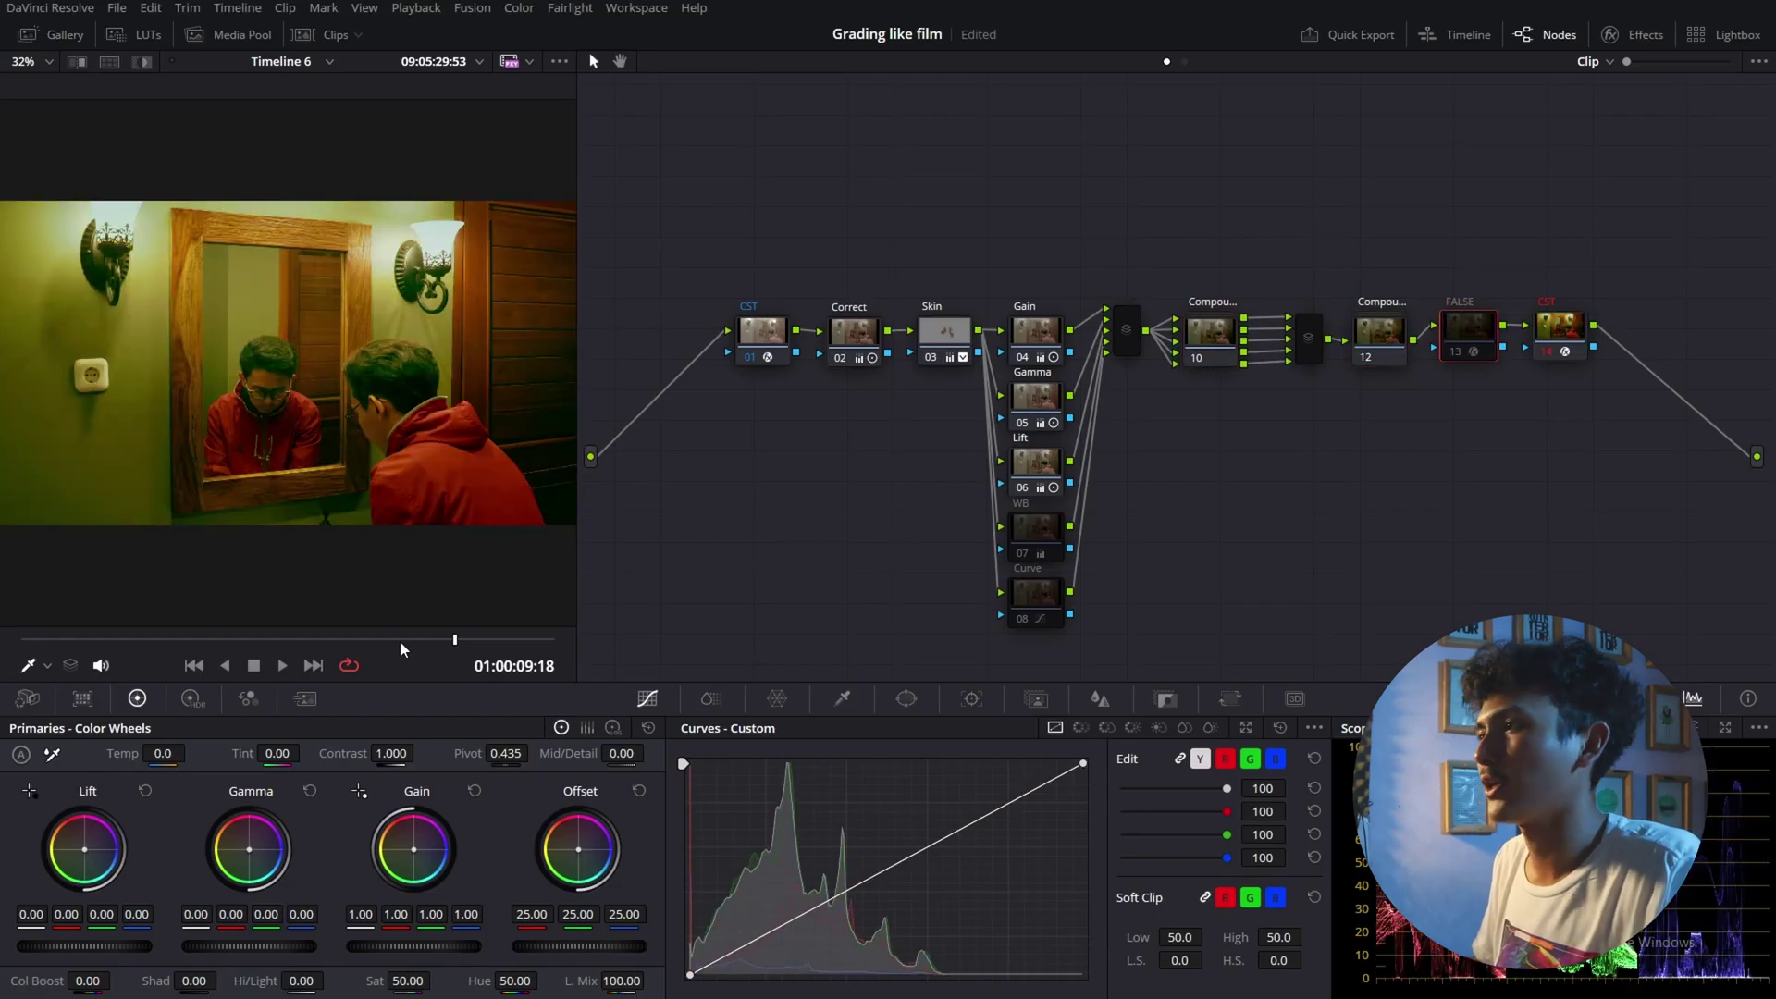
Disable compound nodes 10 and 12 and the FALSE node, and clear the multiple-node selection
{"action": "left_click_drag", "start_coordinate": [1200, 424], "coordinate": [1376, 306]}
{"action": "key", "text": "ctrl+d"}
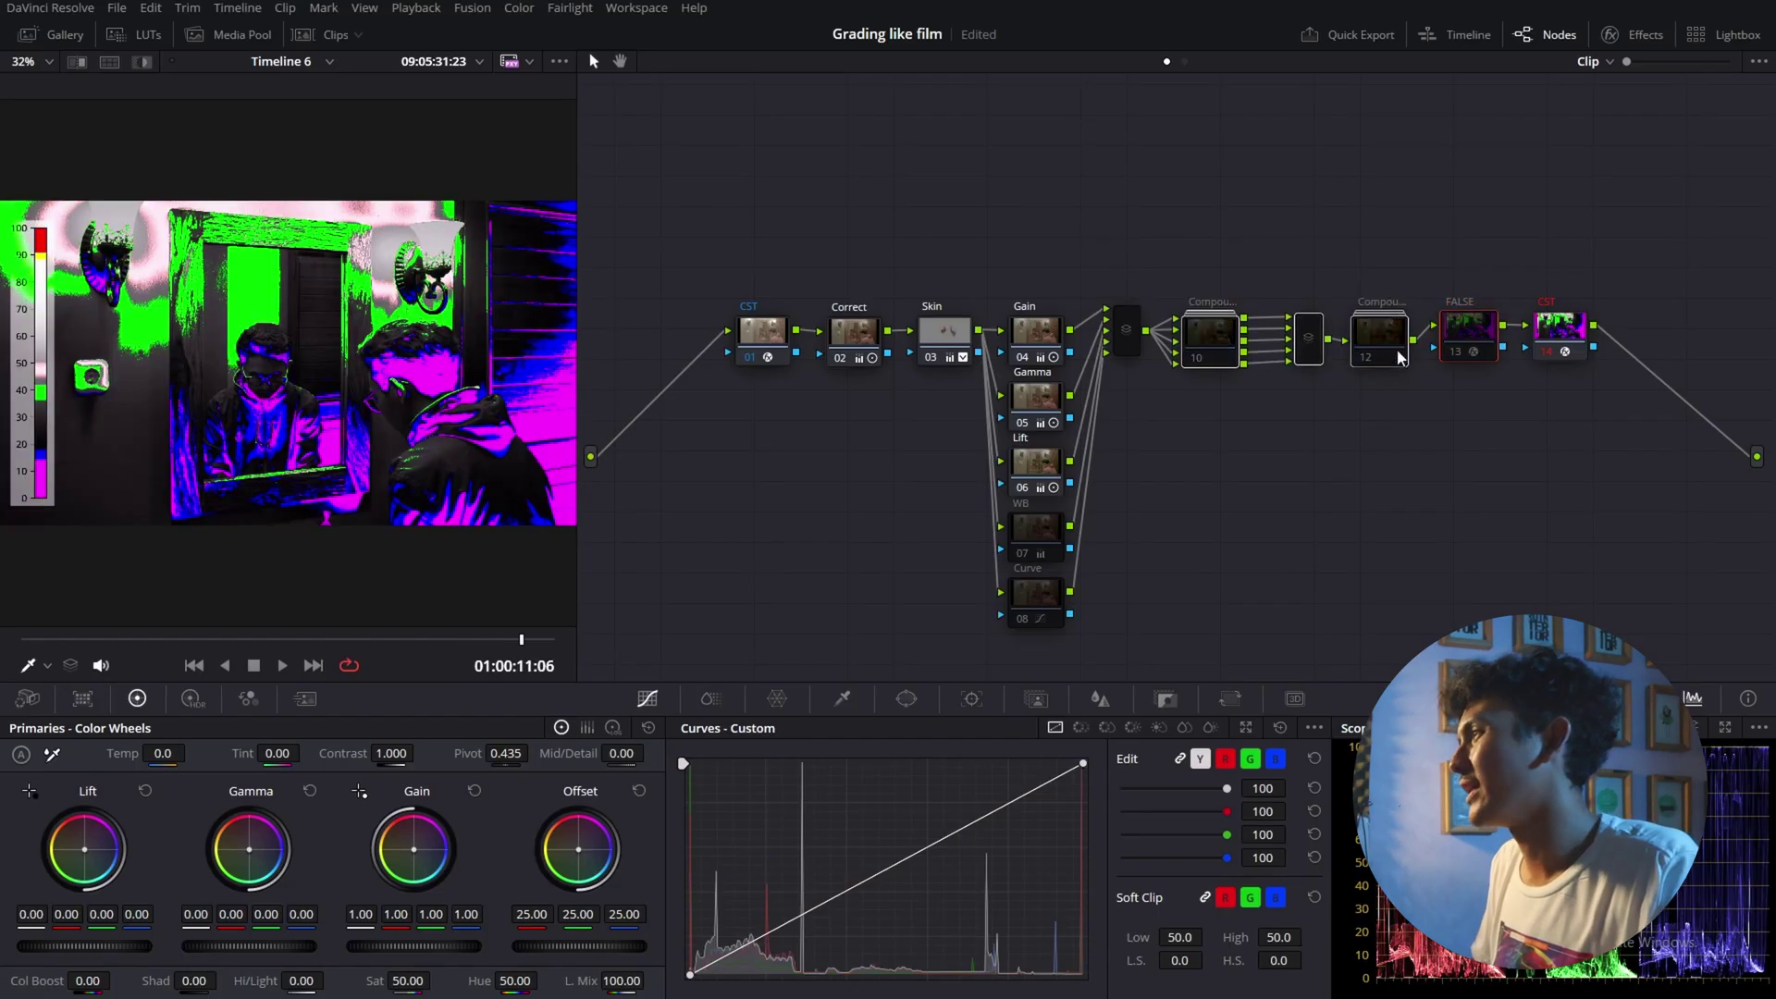
{"action": "key", "text": "ctrl+d"}
{"action": "left_click", "coordinate": [1182, 520]}
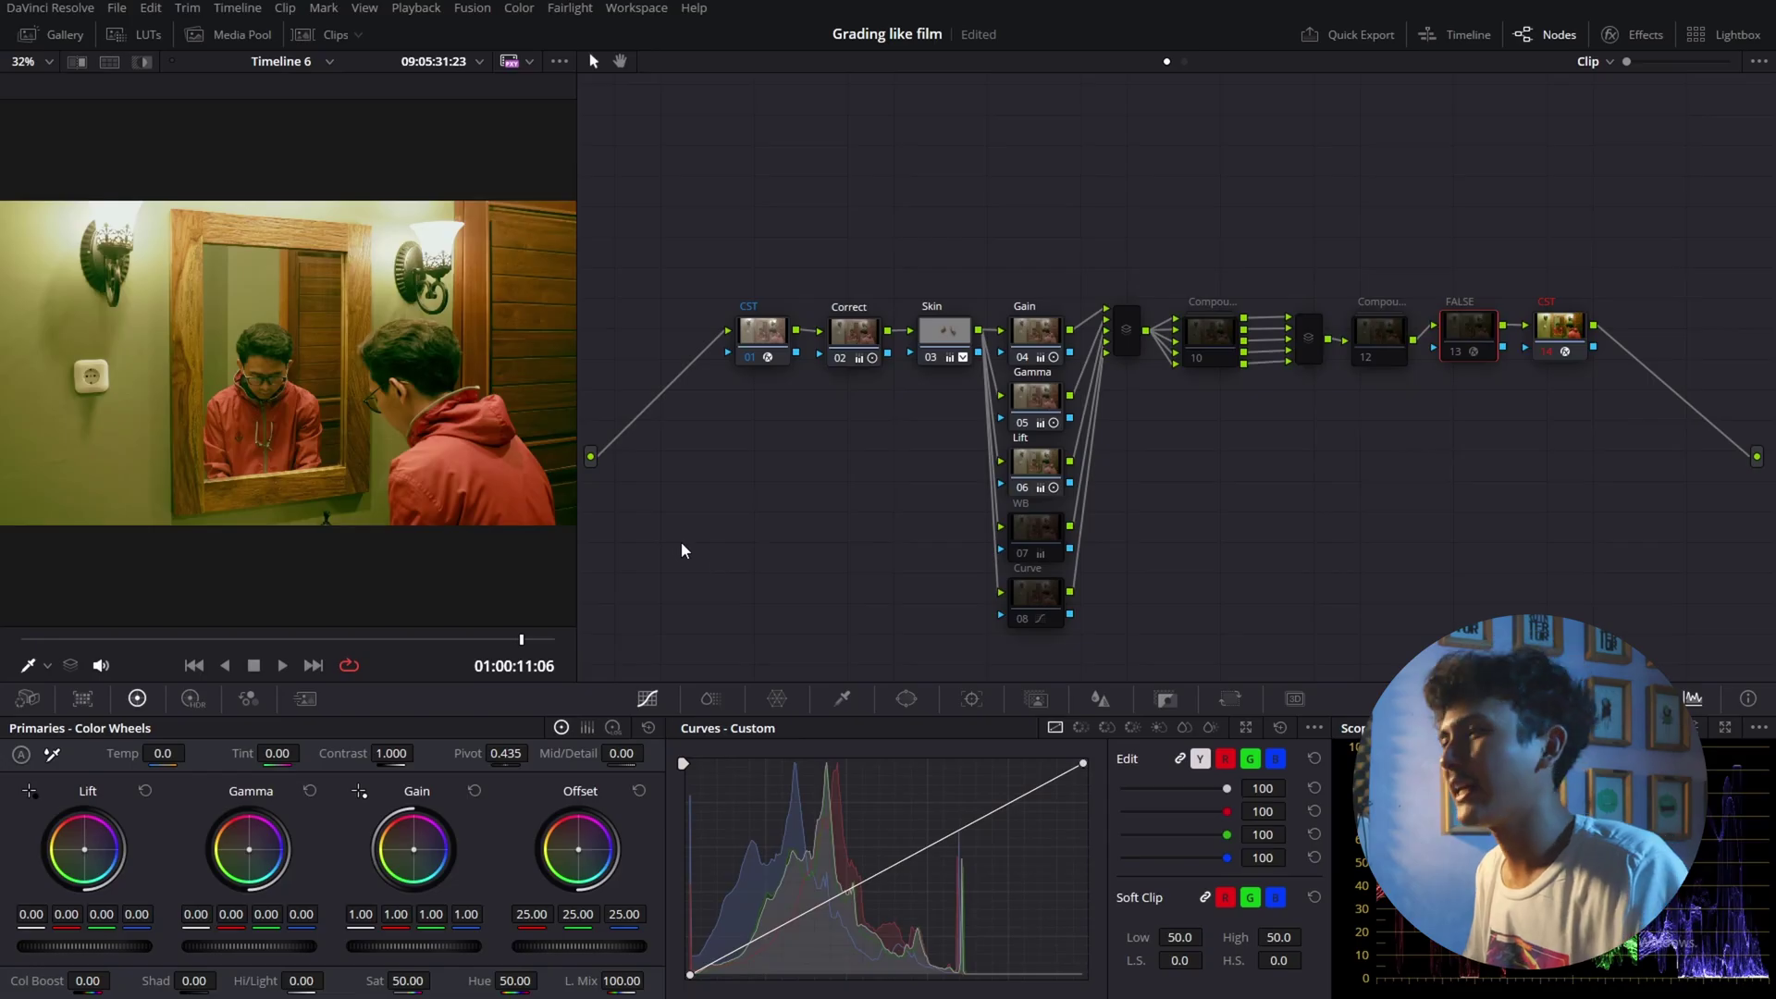